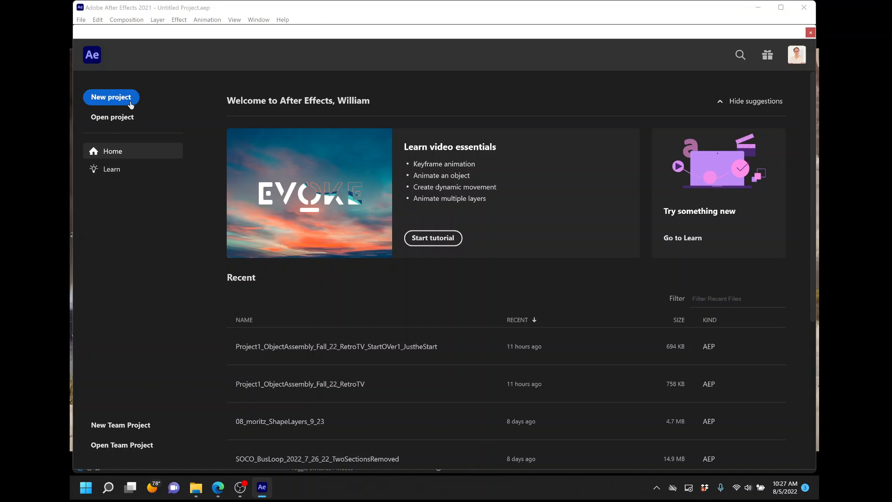
Start a new project and create a 10-second composition with the HDTV 1080 24 preset
click(130, 103)
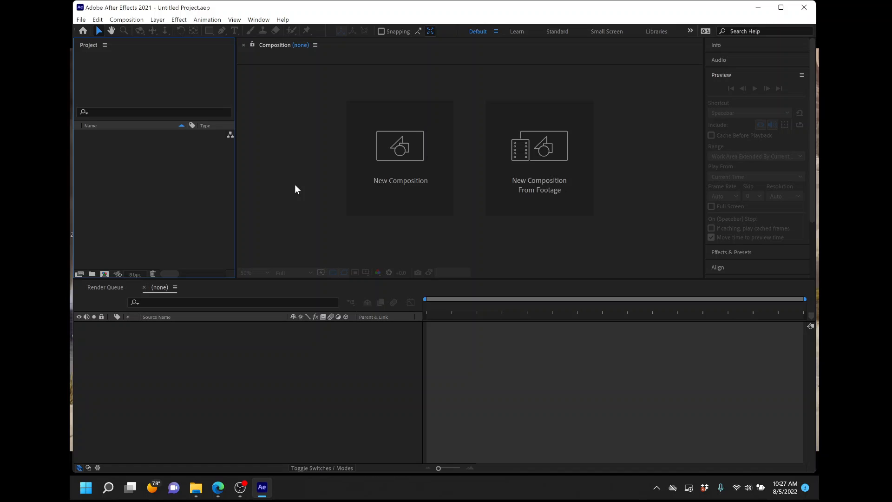
click(400, 148)
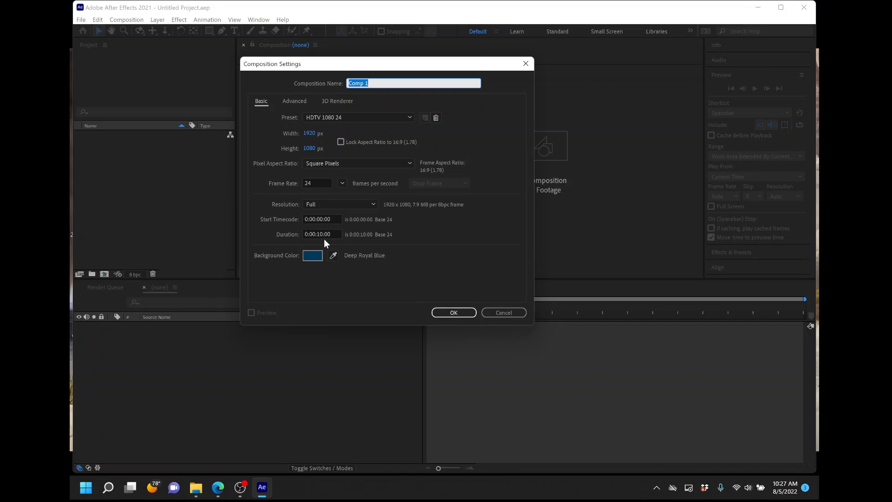
click(436, 311)
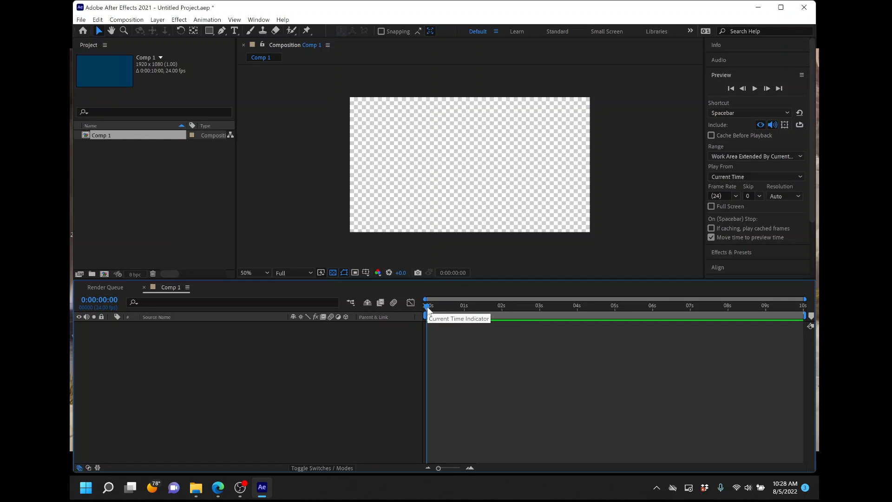
Scrub the current time indicator through the empty composition and park it at 0:00:02:23
drag(428, 307, 613, 311)
mouse_move(544, 313)
mouse_down()
mouse_move(512, 314)
mouse_move(568, 317)
mouse_move(542, 319)
mouse_up()
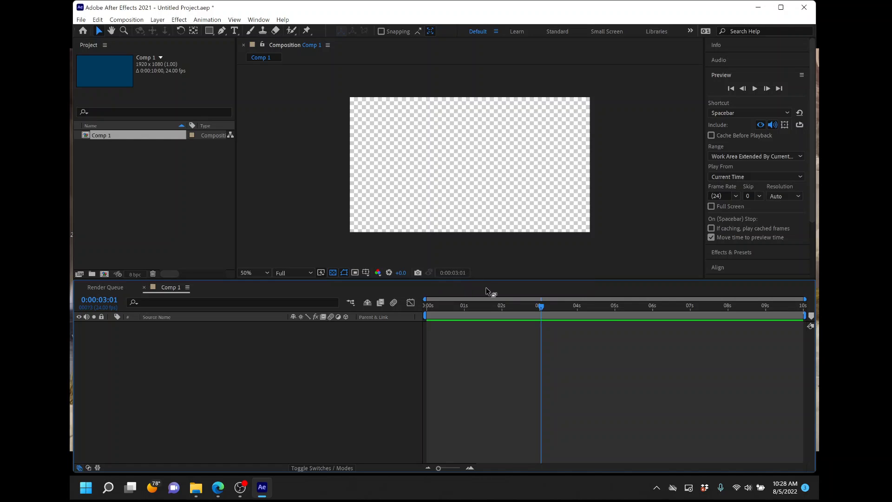
drag(534, 305, 540, 307)
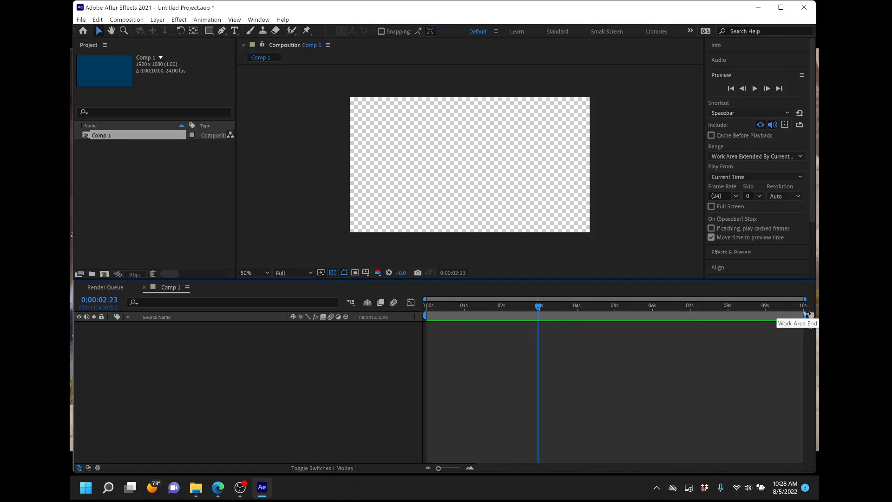
Shorten the work area to end at about 4 seconds and extend it back to the full 10 seconds
mouse_move(809, 315)
mouse_down()
mouse_move(564, 316)
mouse_move(587, 314)
mouse_up()
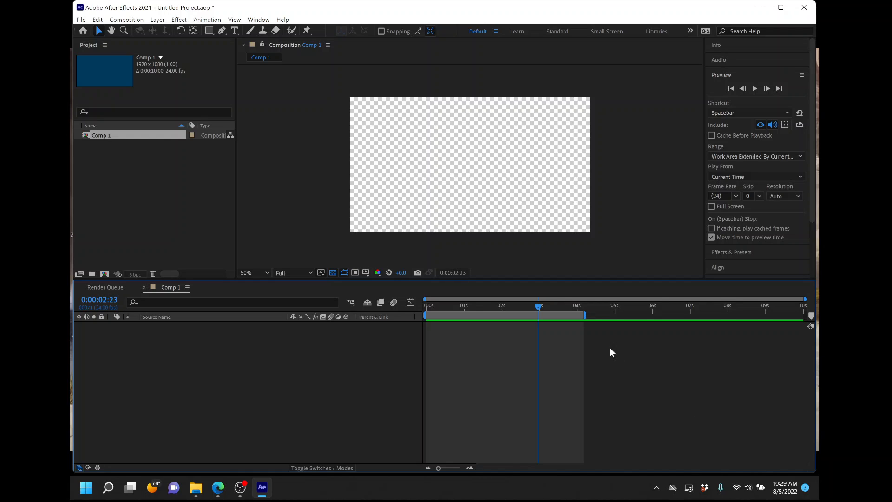
drag(587, 319, 577, 318)
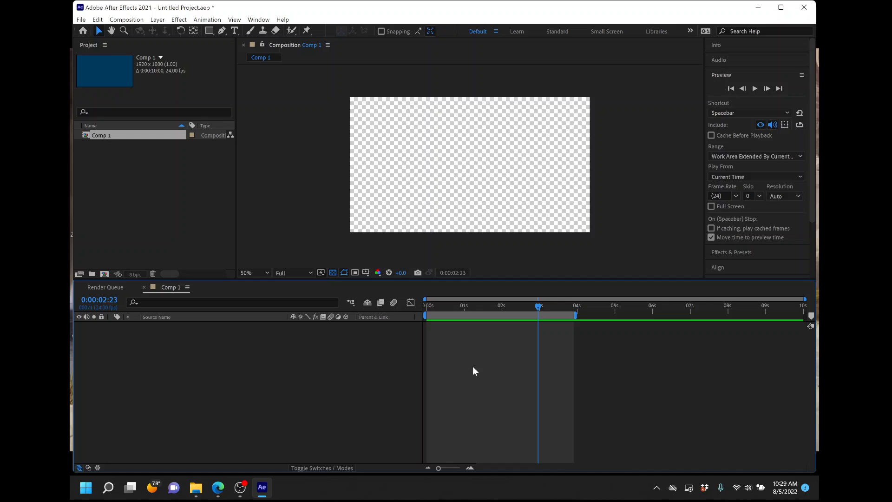
drag(579, 317, 805, 317)
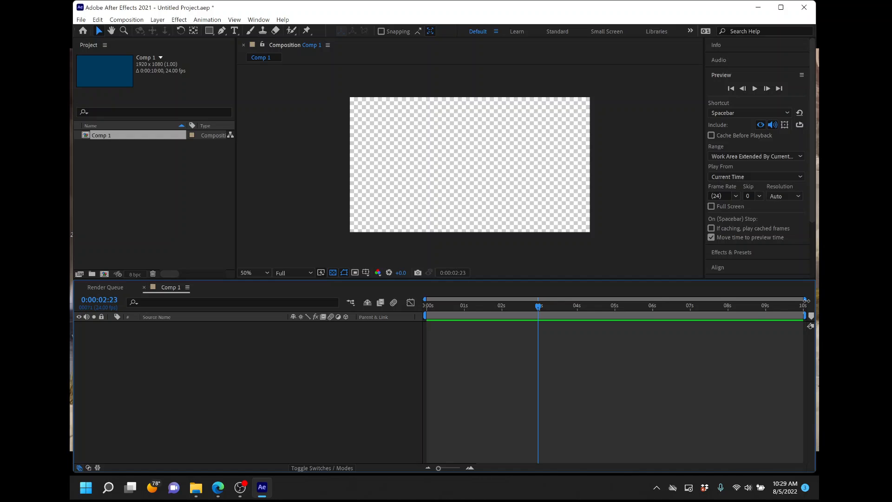
Narrow the timeline's visible range to about the first 3 seconds and expand it back to the full composition
drag(806, 300, 618, 302)
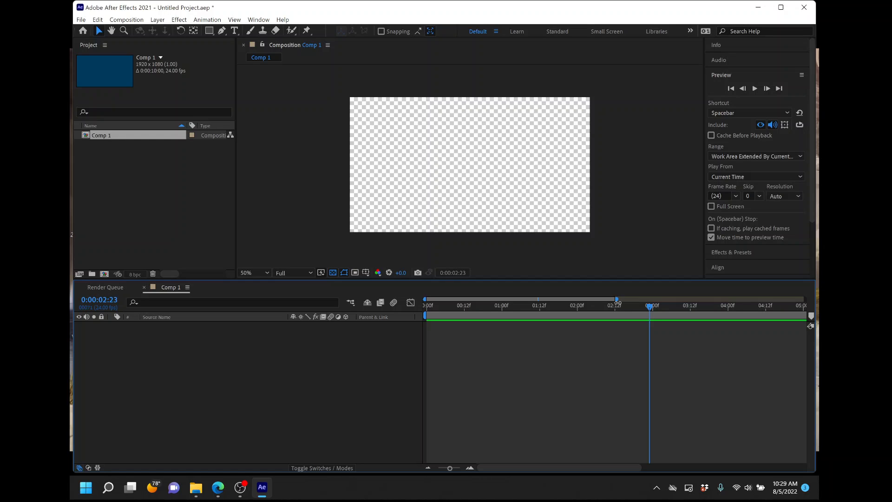
drag(619, 302, 607, 305)
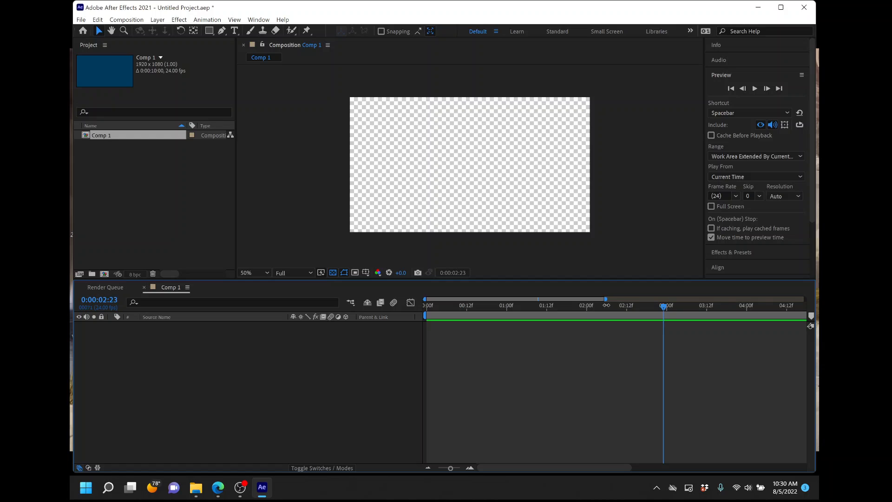
drag(607, 305, 542, 313)
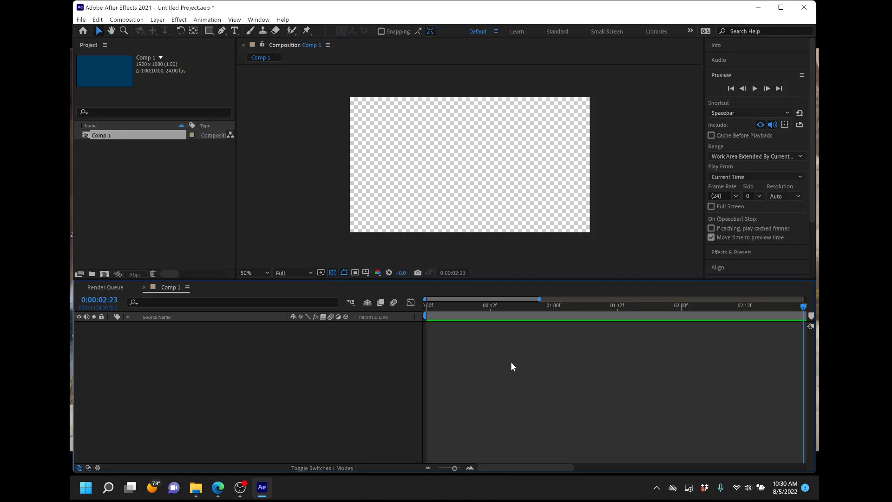
drag(541, 299, 816, 315)
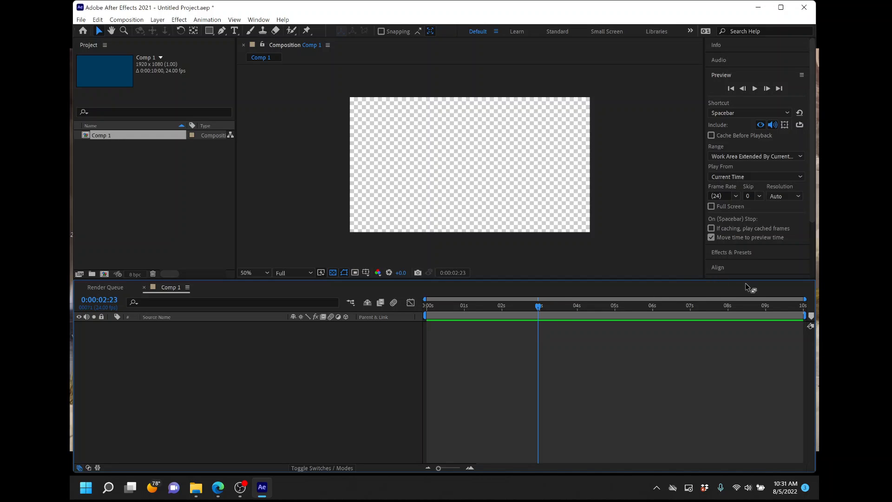
Import OBjectAssembling_Fall2022_RetoTV.ai into the project as Composition - Retain Layer Sizes
click(168, 194)
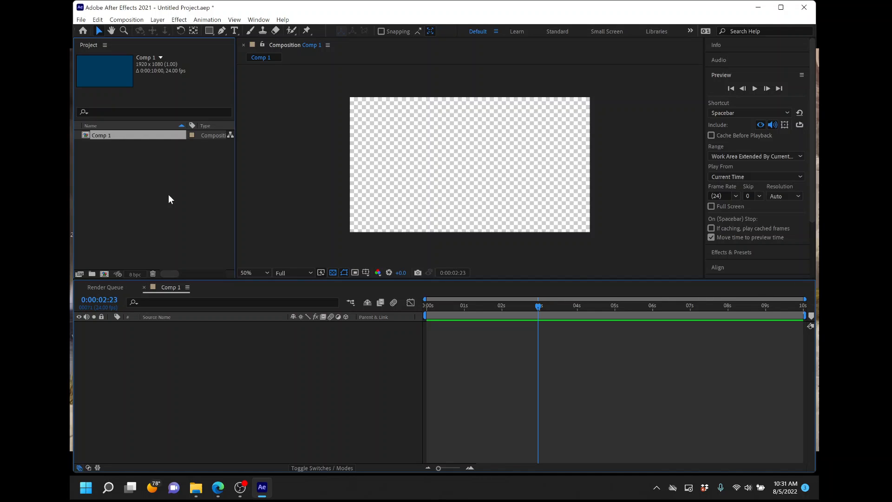
right_click(155, 155)
mouse_move(229, 208)
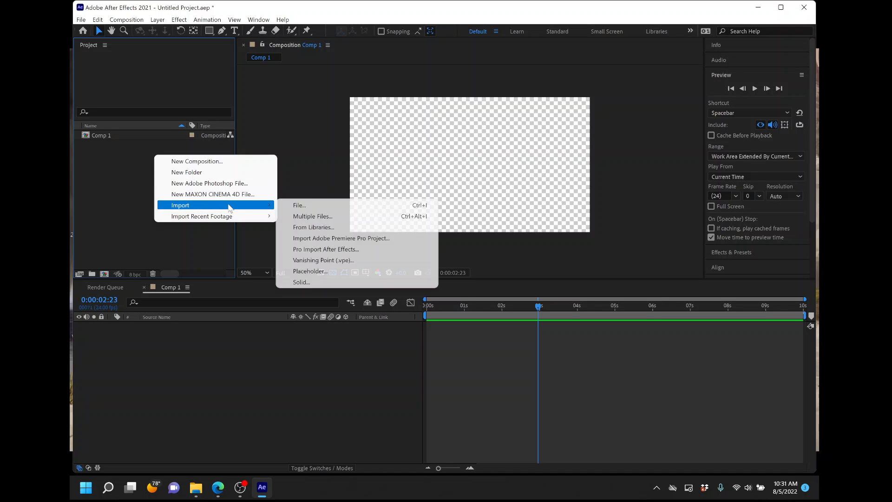
click(321, 206)
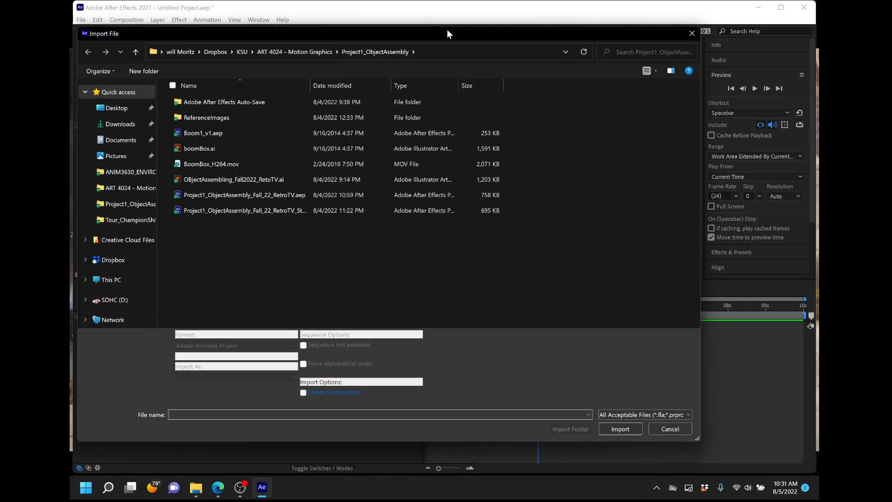
drag(447, 29, 476, 30)
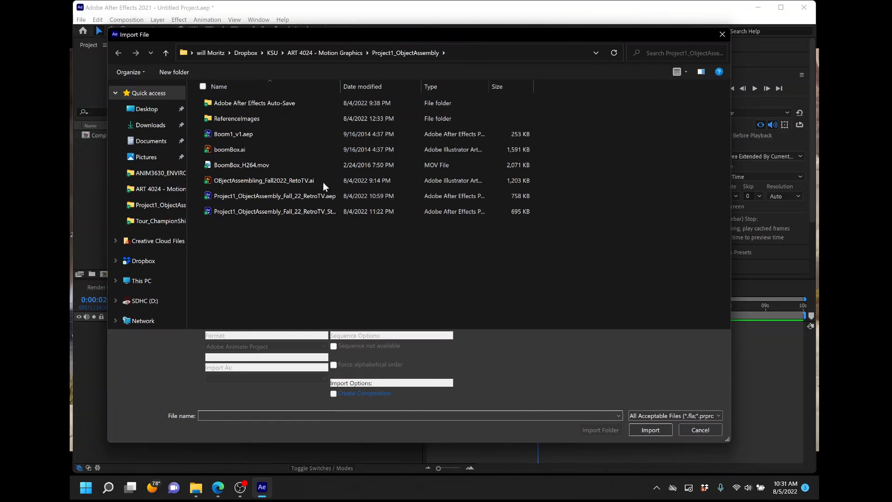
click(291, 181)
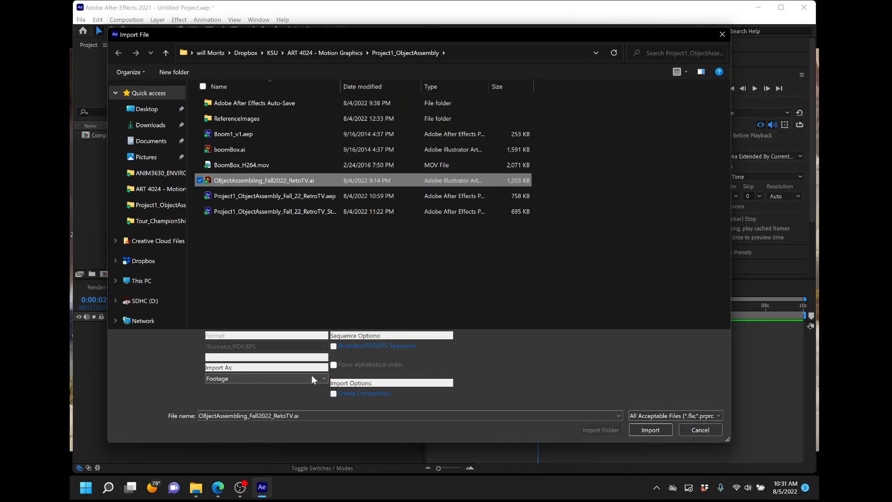
click(259, 378)
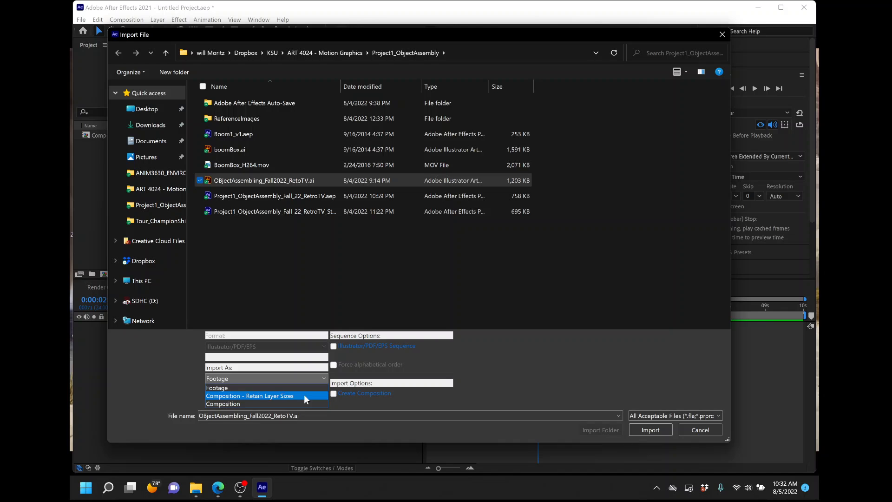
click(286, 395)
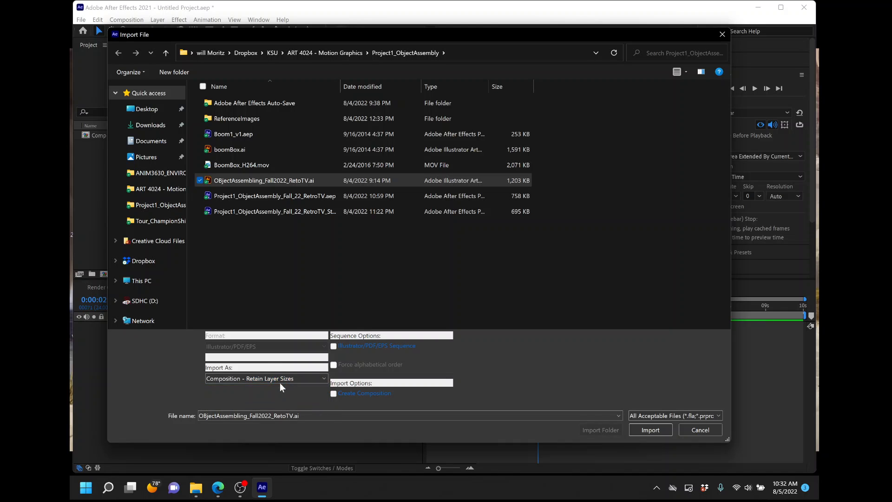
click(642, 430)
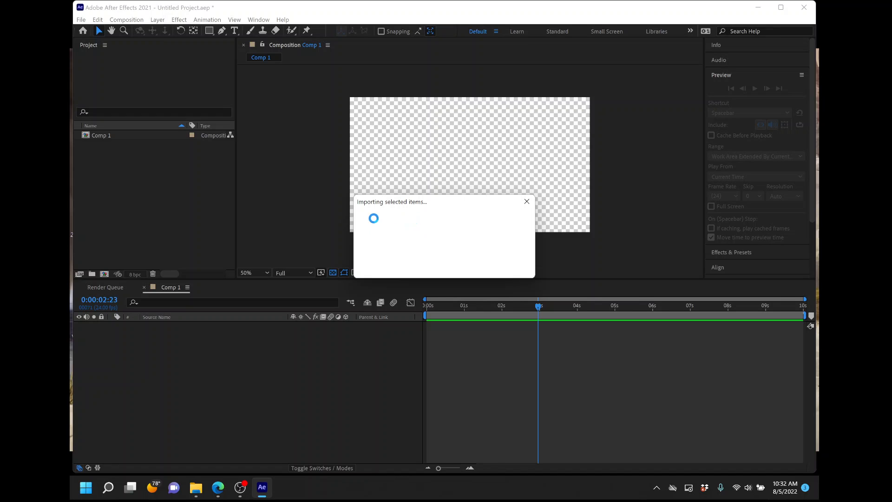
click(116, 183)
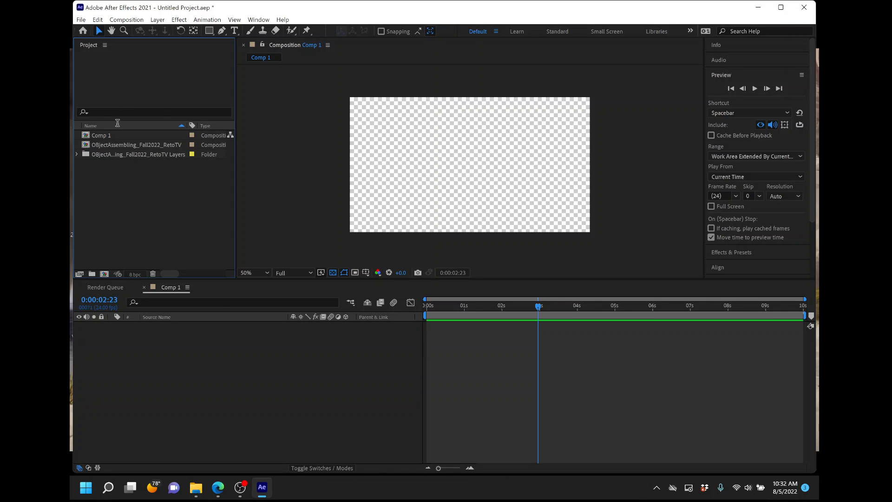
Add the imported OBjectAssembling_Fall2022_RetoTV composition to the Comp 1 timeline as a layer
click(119, 145)
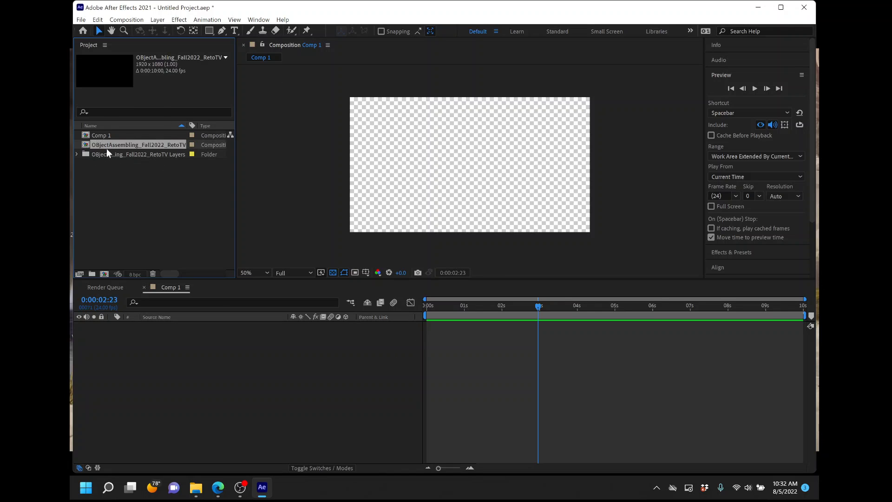
drag(110, 141, 203, 337)
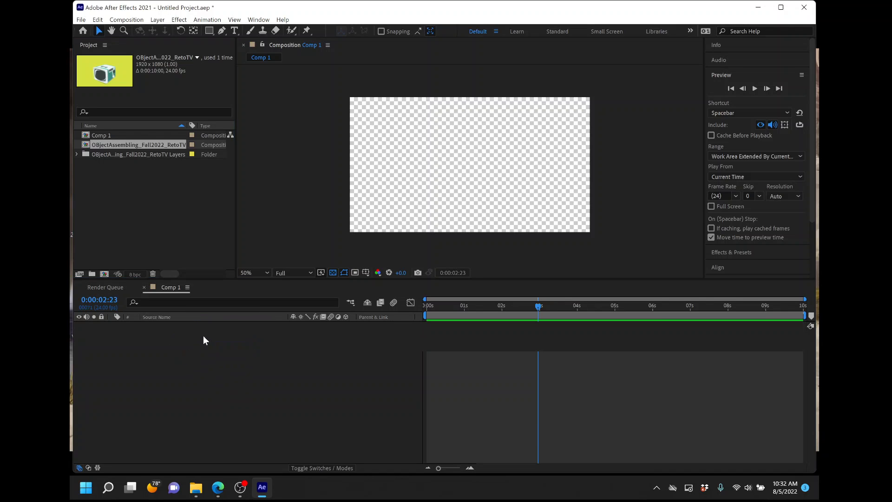
click(213, 380)
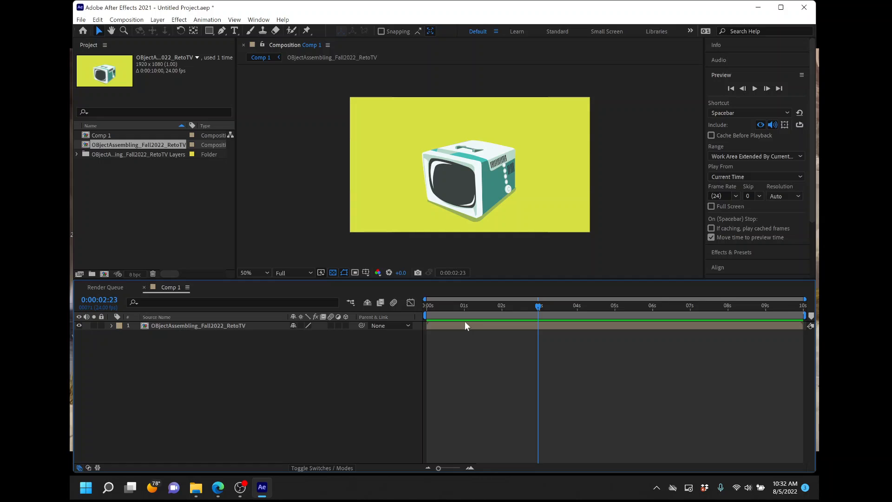
Open the nested OBjectAssembling_Fall2022_RetoTV composition from its layer in Comp 1
click(481, 325)
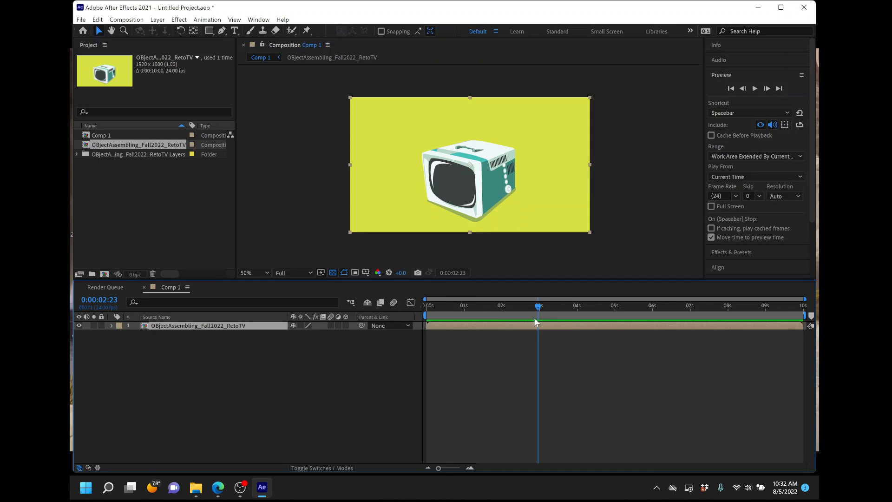
click(227, 399)
click(230, 326)
click(236, 357)
click(225, 325)
click(163, 377)
click(190, 328)
double_click(192, 325)
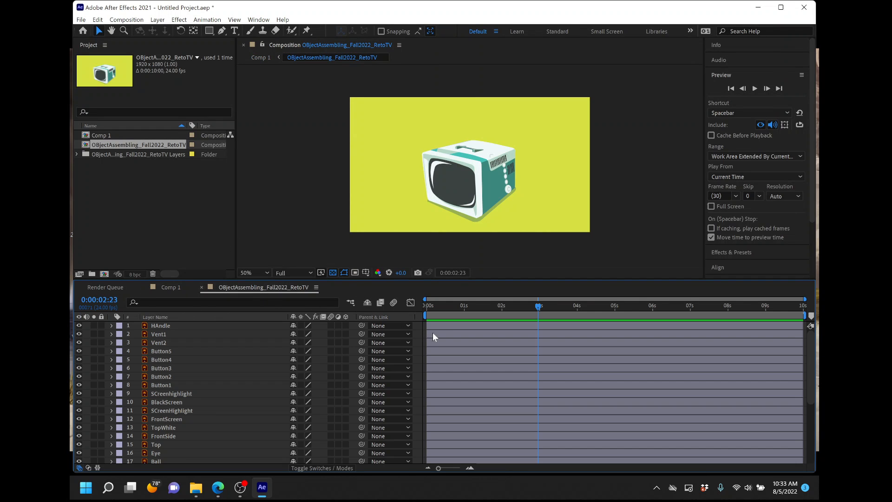
Select every layer in the nested retro TV composition and clear the selection again
click(447, 325)
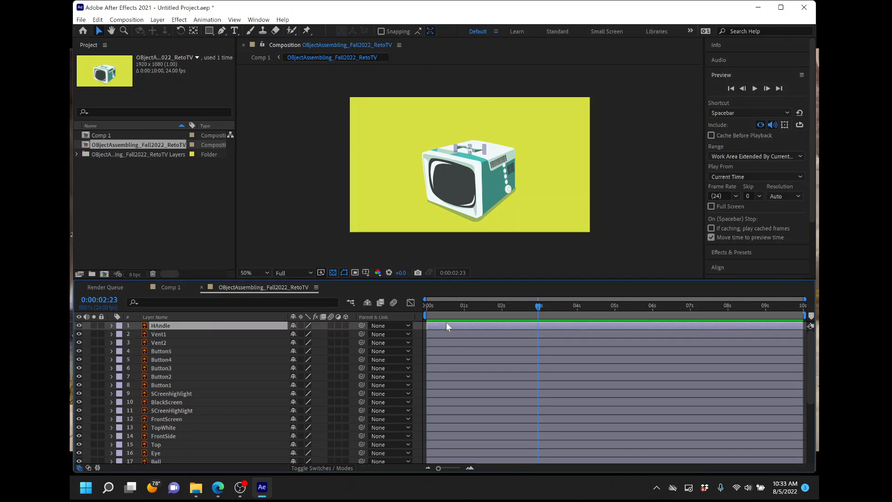
click(449, 372)
scroll(449, 372, down, 4)
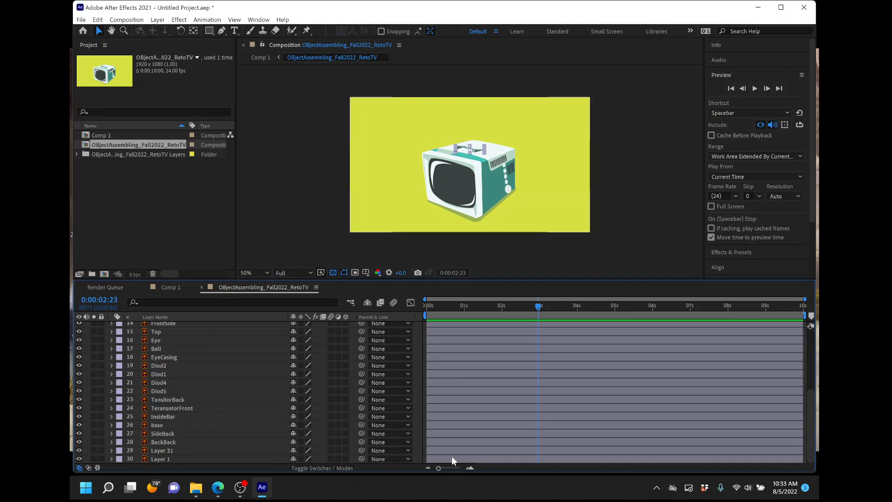
key(ctrl+a)
scroll(460, 372, up, 4)
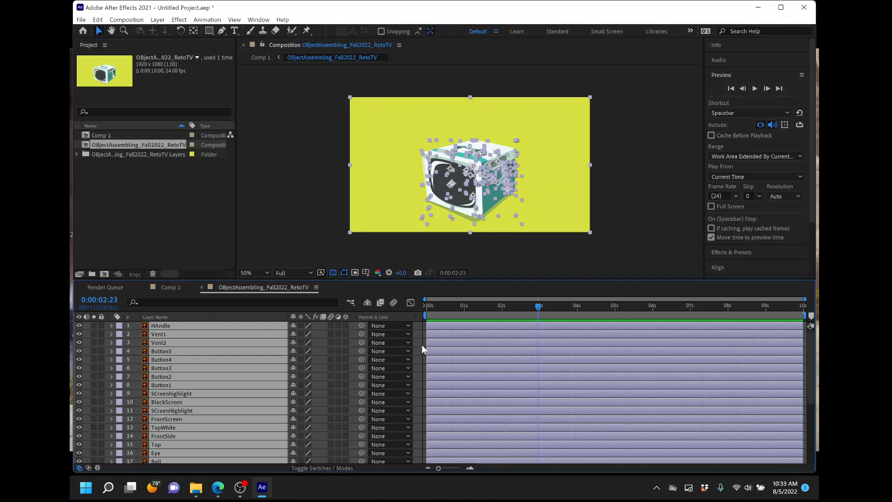
key(ctrl+shift+a)
Copy all layers from HAndle through Layer 1 in the nested composition and paste them into Comp 1
click(450, 326)
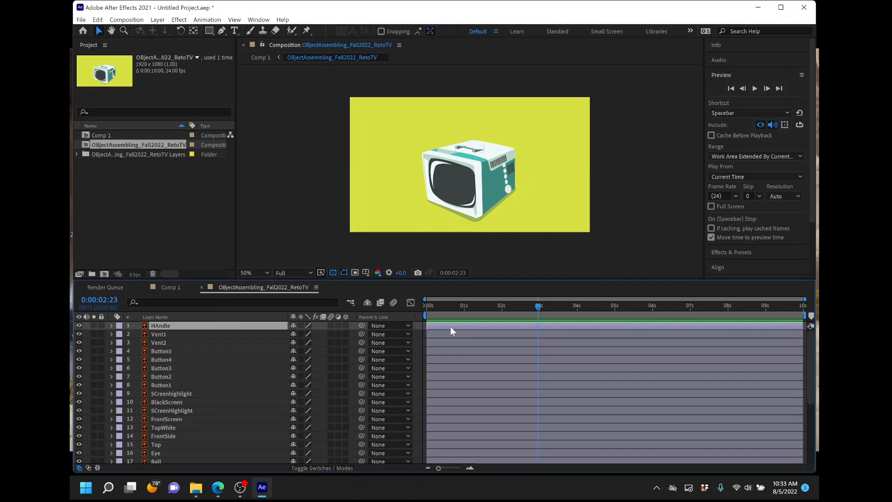
scroll(469, 431, down, 4)
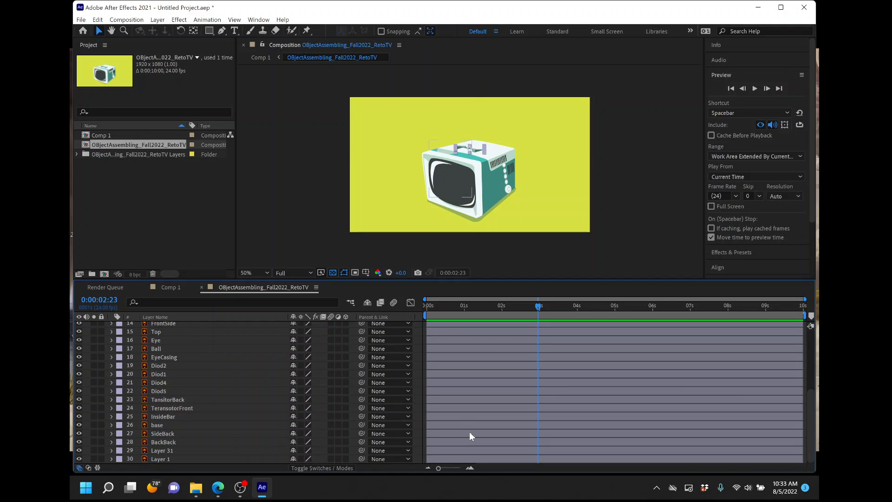
shift+click(463, 457)
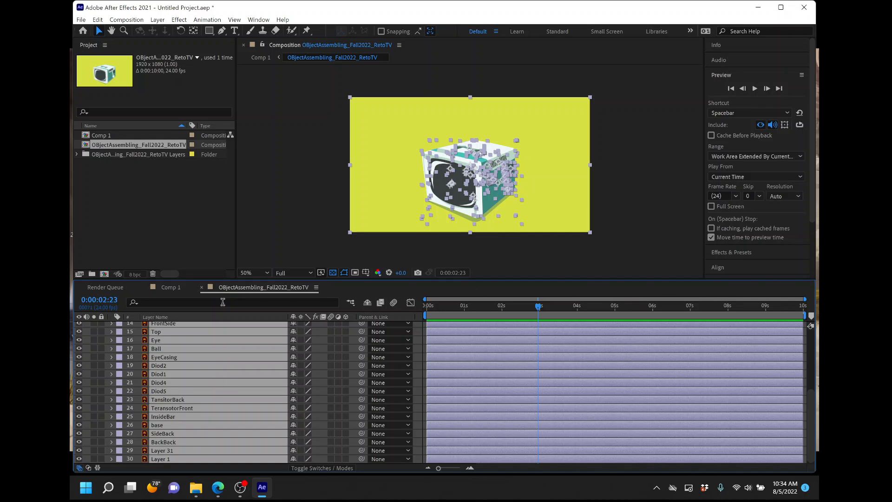
click(260, 57)
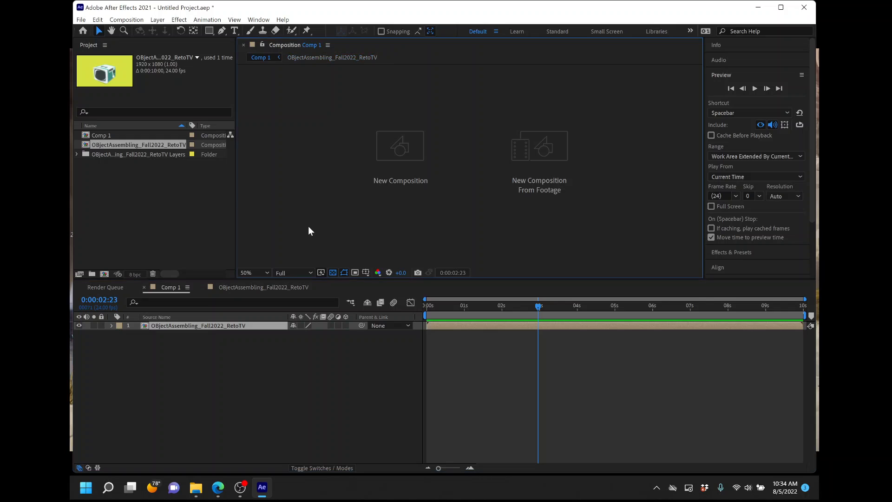
click(330, 369)
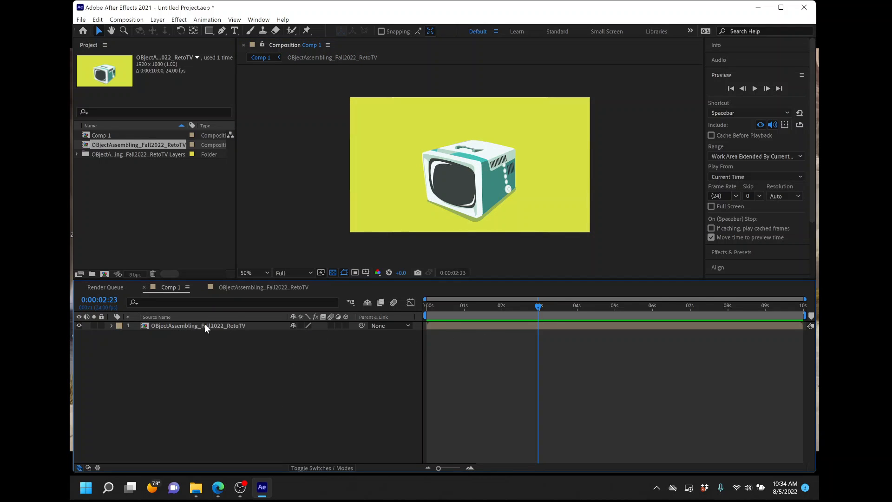
key(ctrl+v)
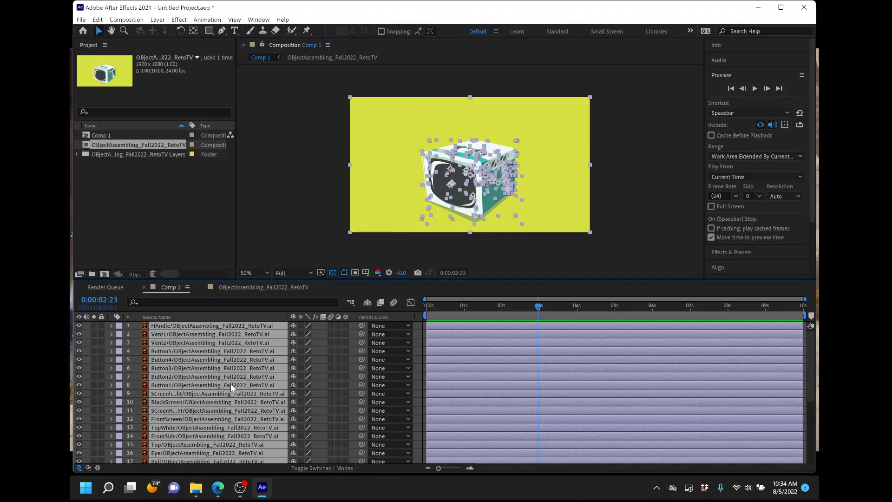
Hide the nested OBjectAssembling_Fall2022_RetoTV composition layer at the end of Comp 1's layer stack
scroll(226, 385, down, 5)
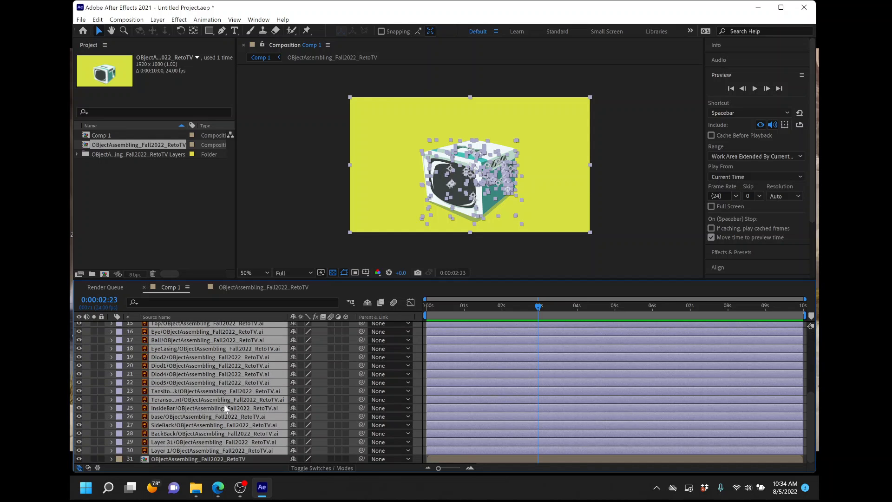
click(444, 459)
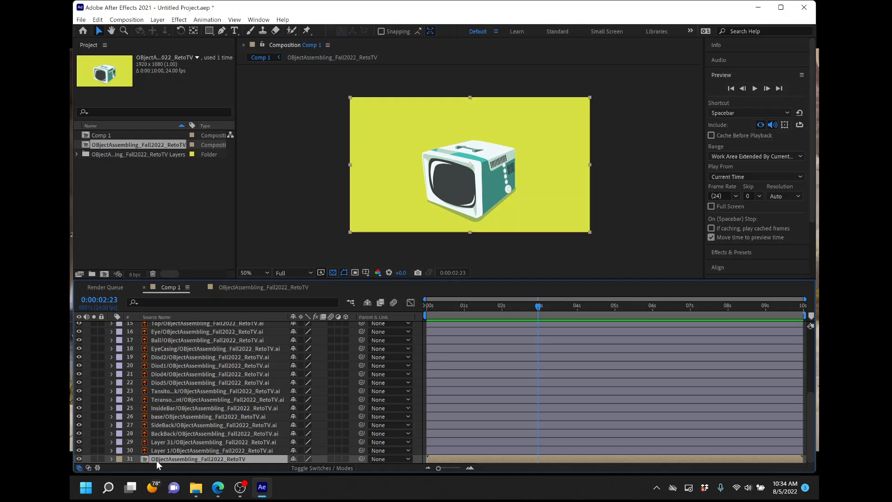
click(79, 458)
scroll(462, 401, up, 5)
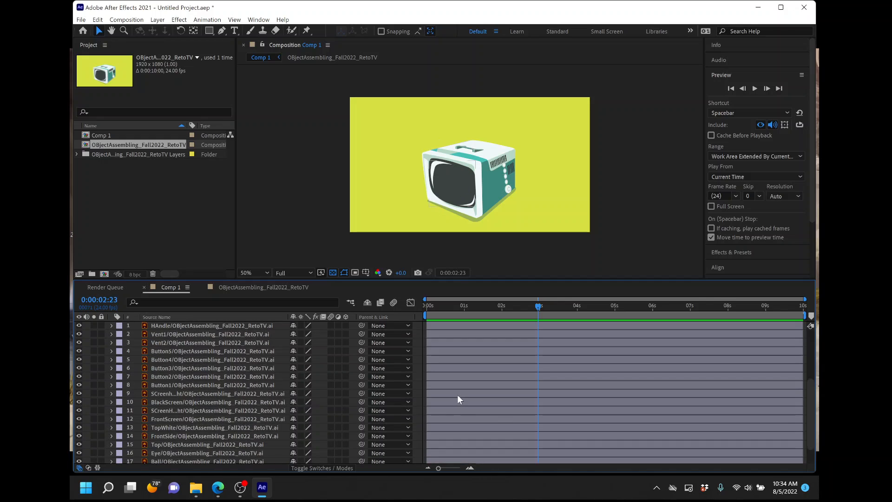
Trim the start of all layers from HAndle through Layer 1 to about 8 seconds, and set the current time to 0:00:08:14
click(452, 326)
scroll(458, 375, down, 1)
scroll(458, 381, down, 4)
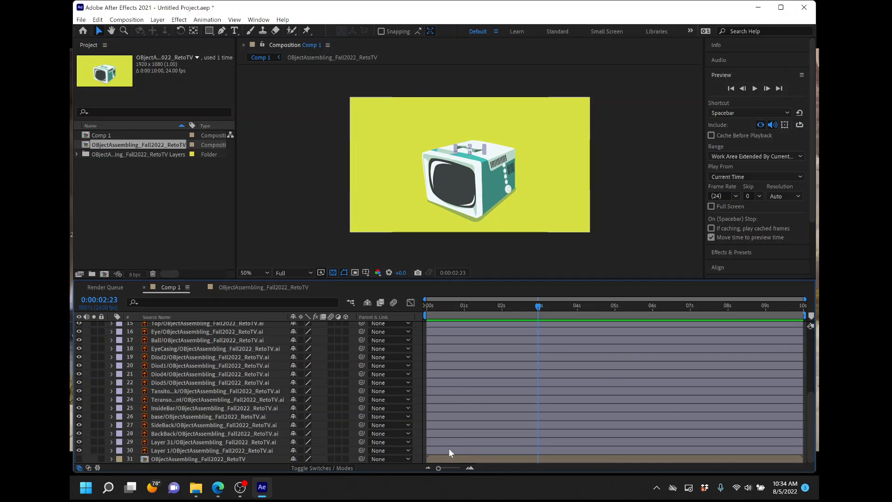
key(ctrl+a)
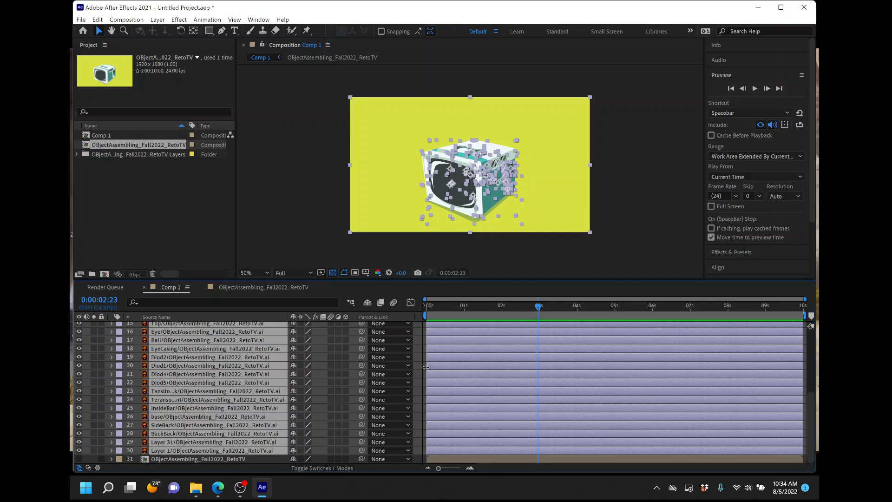
drag(485, 364, 500, 375)
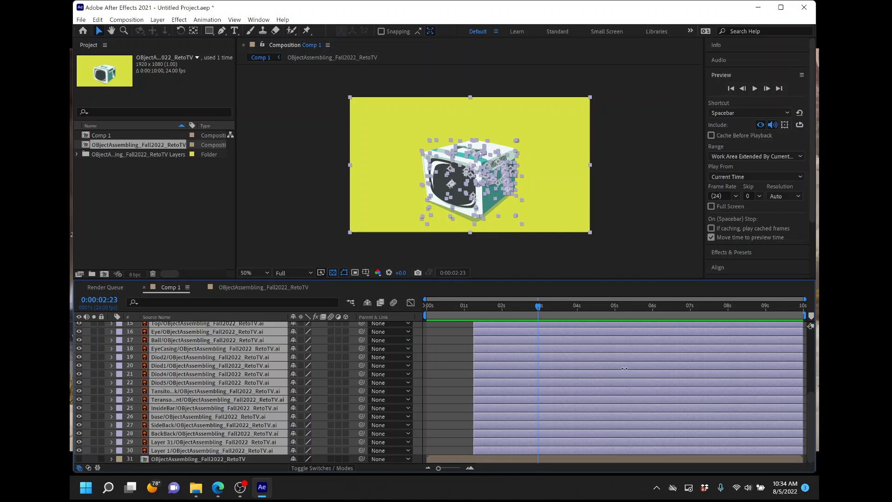
drag(624, 369, 727, 355)
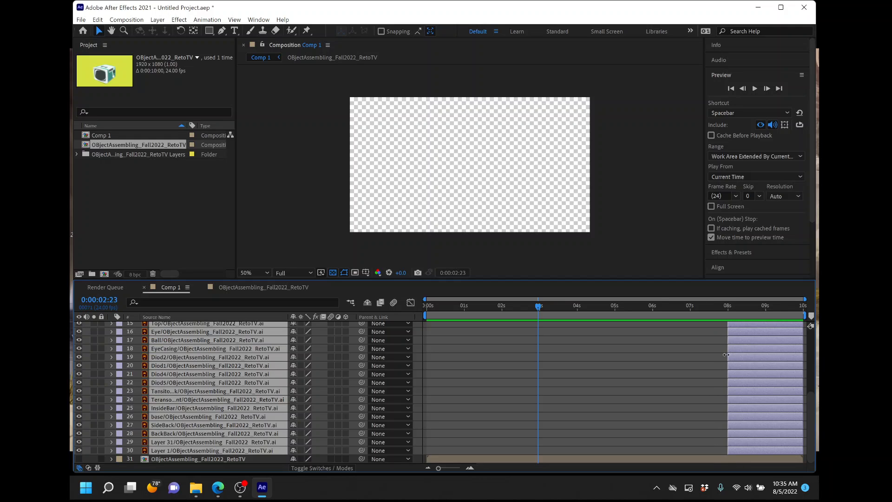
click(749, 305)
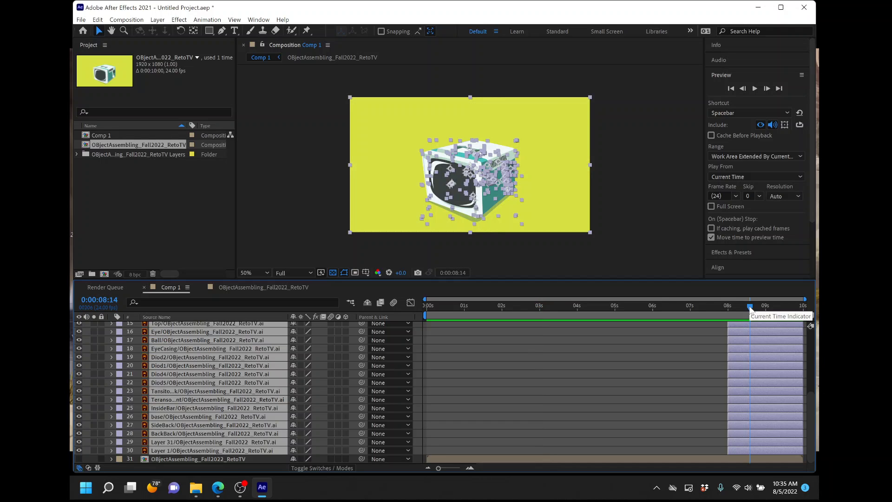
click(700, 347)
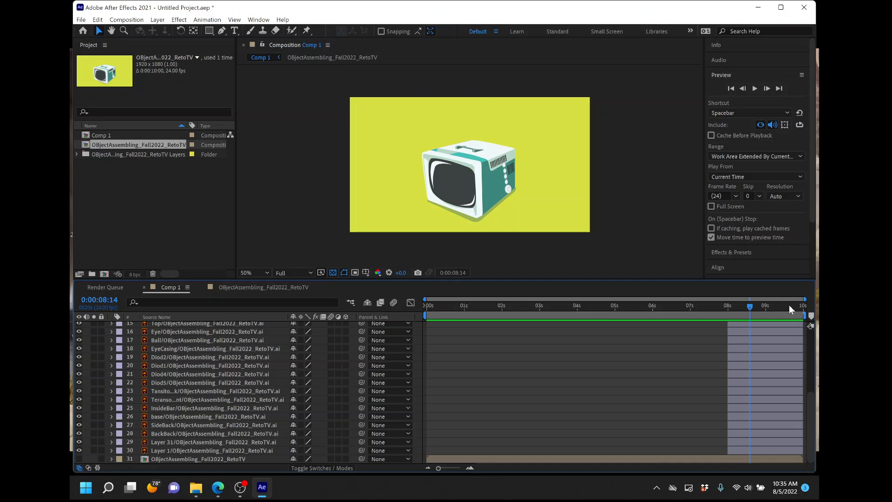
Extend the starts of the base, SideBack, BackBack, Layer 31 and Layer 1 layers back to 0 seconds, and view the frame at 0:00:01:10
click(735, 449)
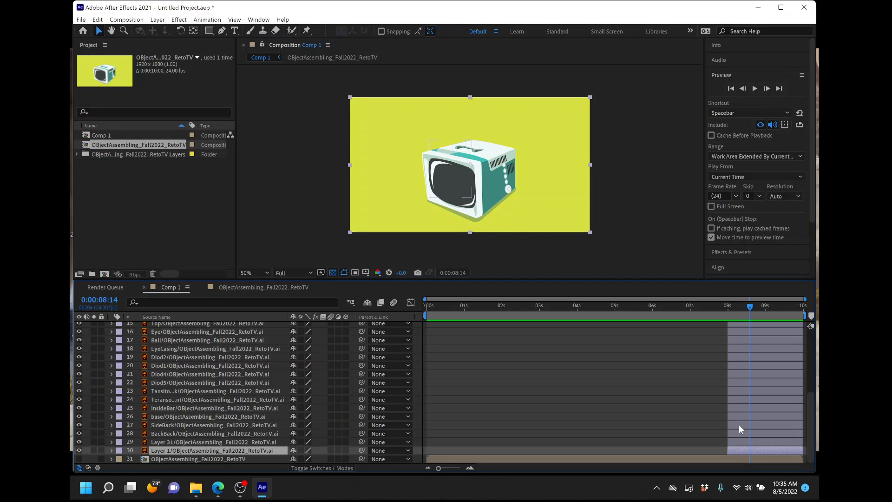
drag(735, 440, 739, 413)
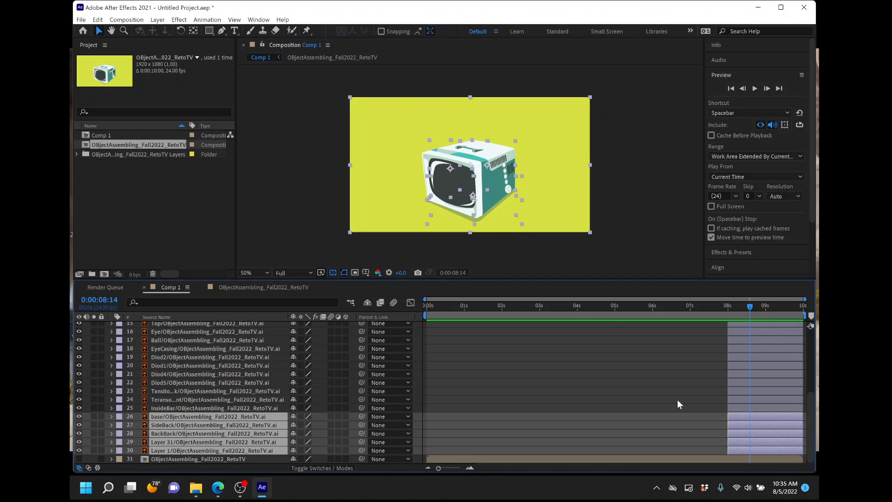
drag(728, 416, 428, 427)
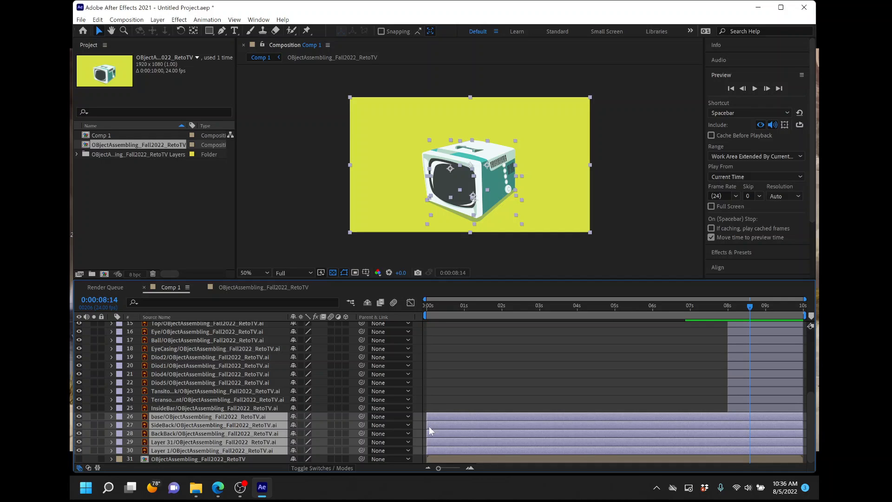
click(470, 396)
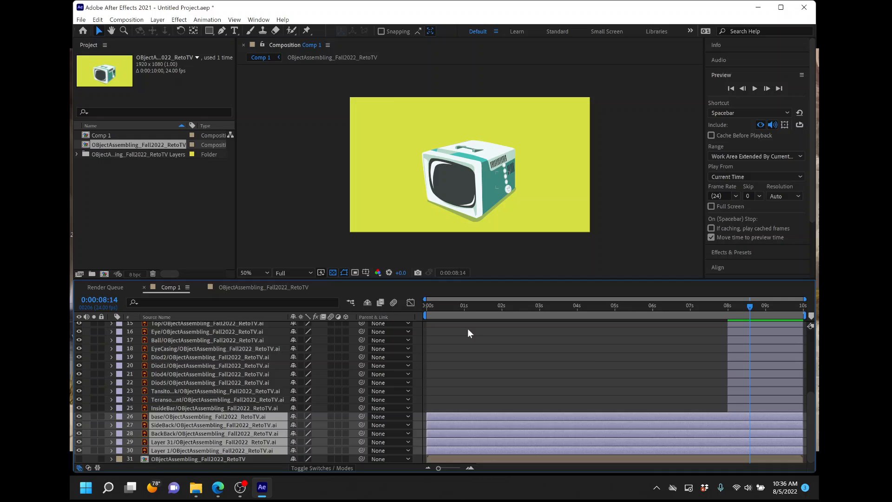
click(481, 305)
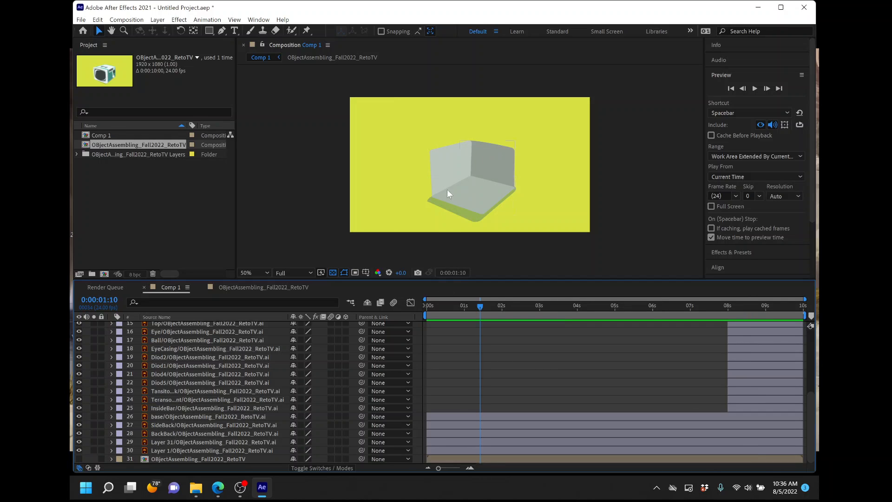
Give the Layer 1 background a Yellow label colour and lock the layer
click(467, 449)
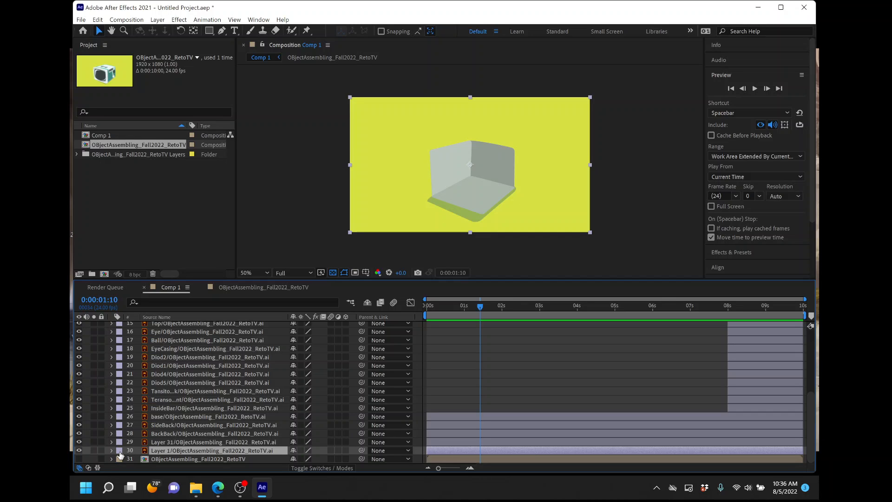
click(119, 451)
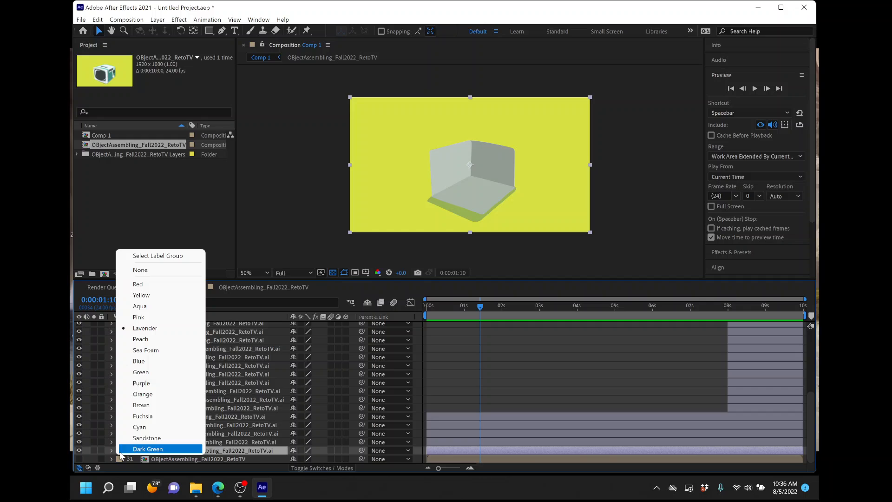
click(173, 378)
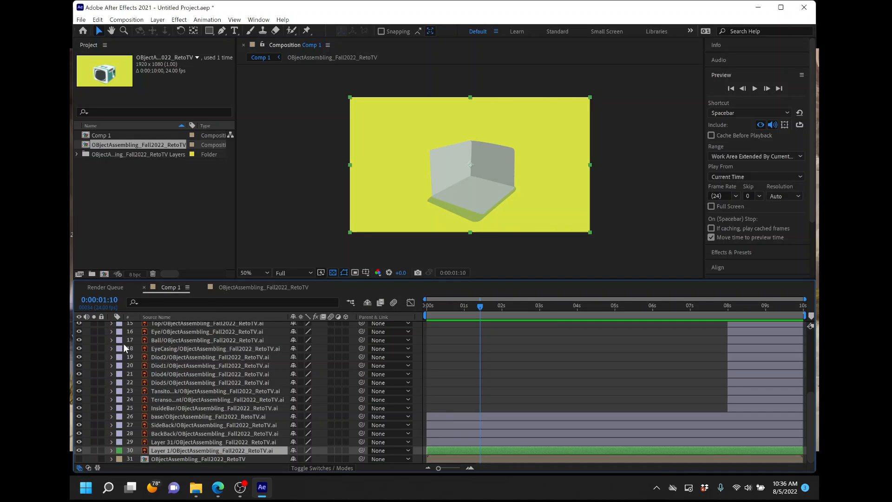
click(119, 450)
click(140, 296)
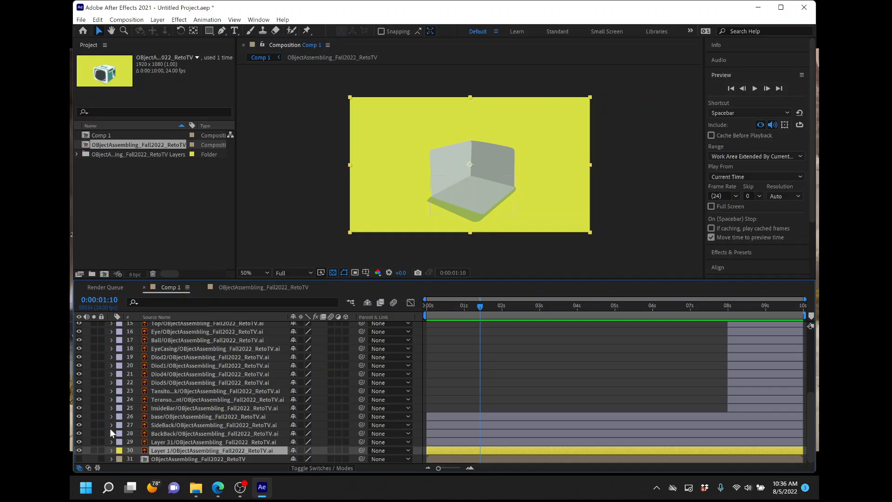
click(102, 450)
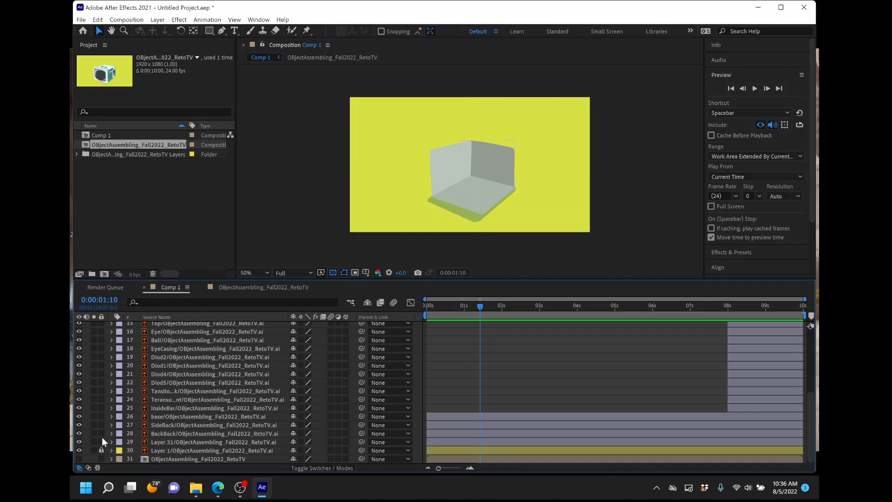
Give the Layer 31 shadow layer a Green label colour
click(432, 442)
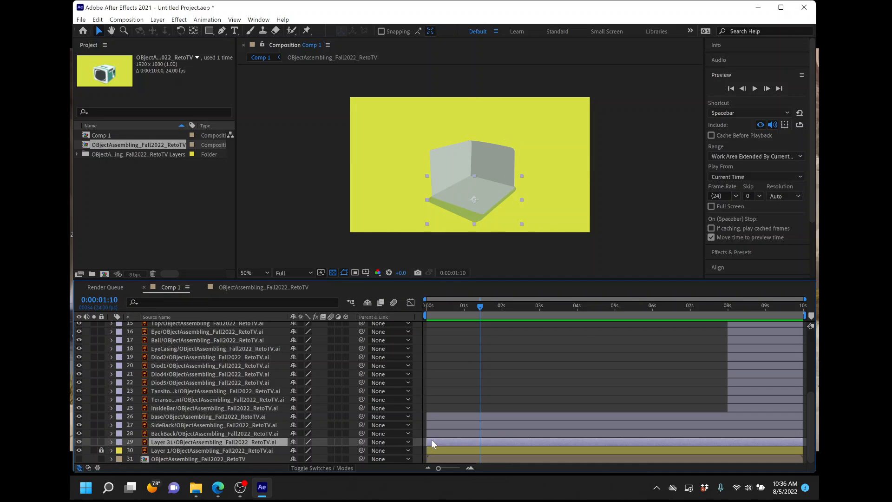
click(119, 443)
click(141, 363)
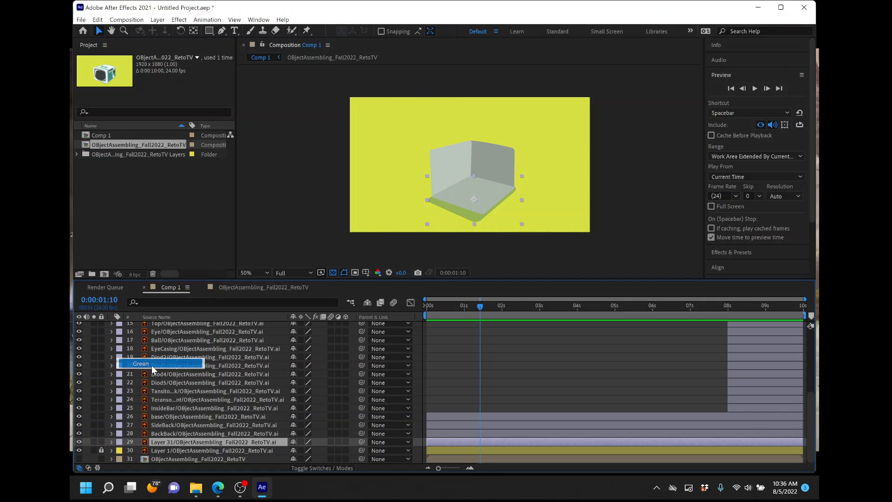
Give the base layer an Orange label colour
click(451, 421)
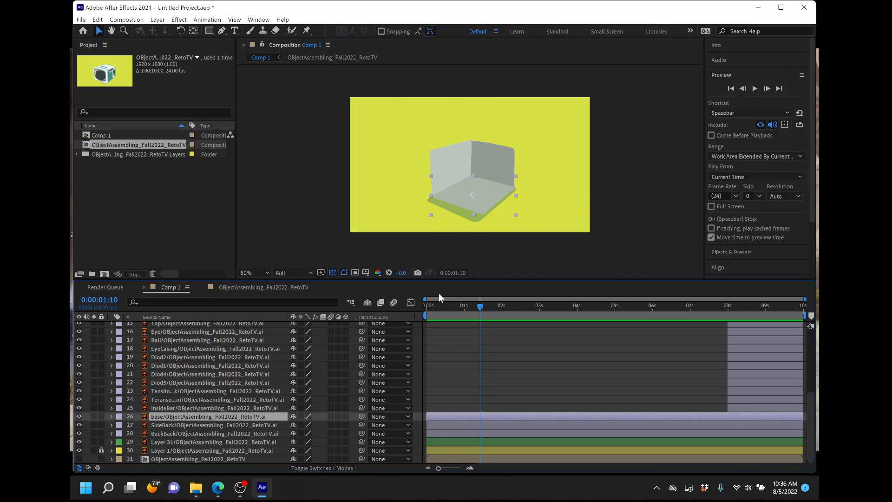
click(119, 421)
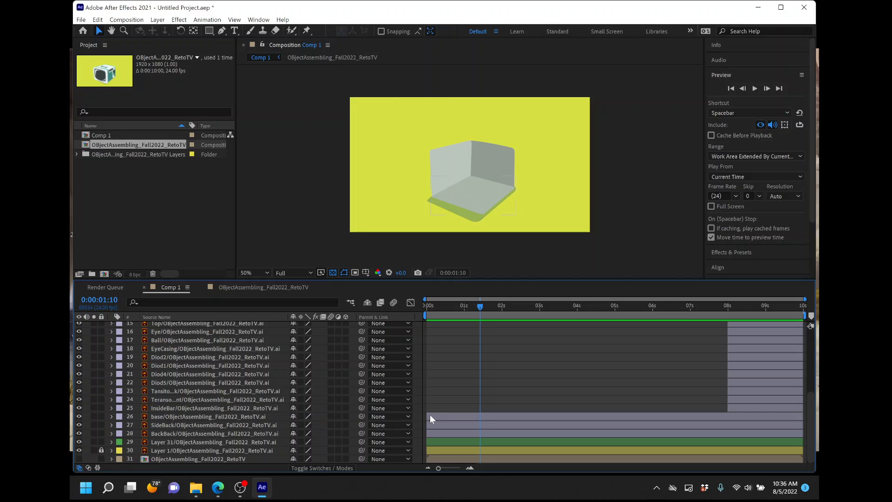
click(431, 415)
click(119, 417)
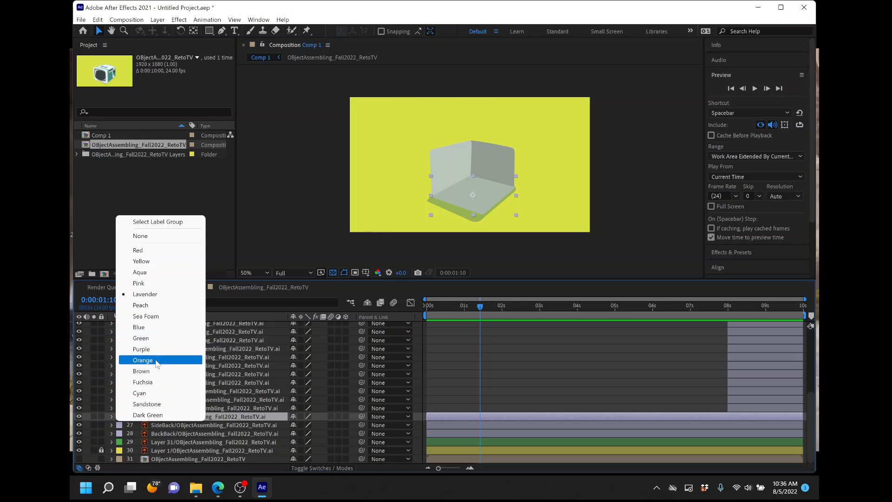
click(154, 360)
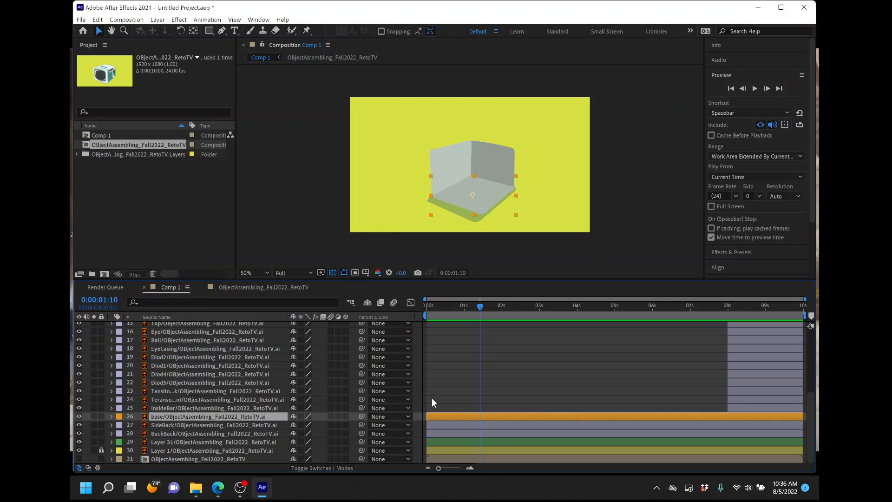
Trim the start of the SideBack and BackBack layers together to about 0:00:02:12
click(438, 428)
shift+click(439, 434)
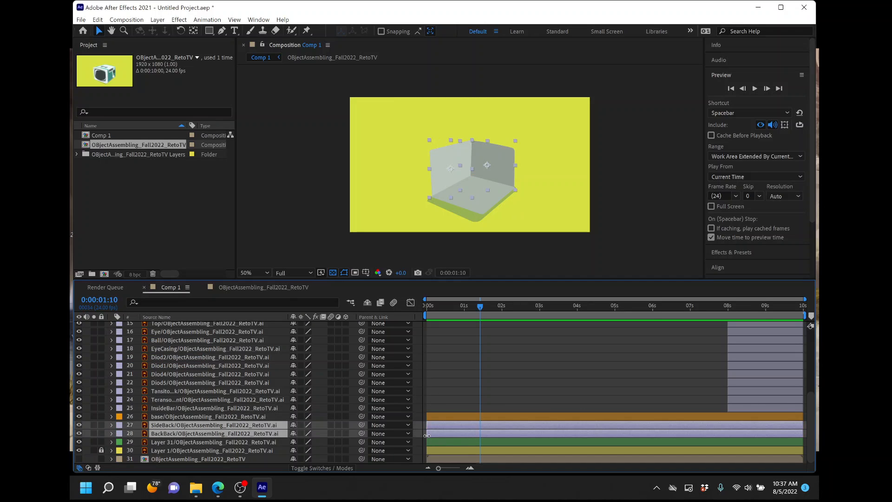
drag(427, 436, 472, 434)
drag(488, 433, 514, 433)
click(498, 394)
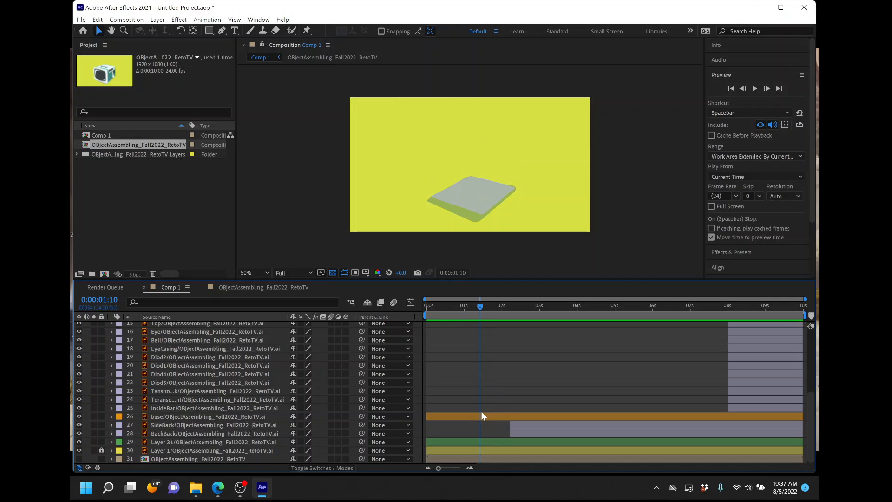
click(523, 427)
shift+click(522, 434)
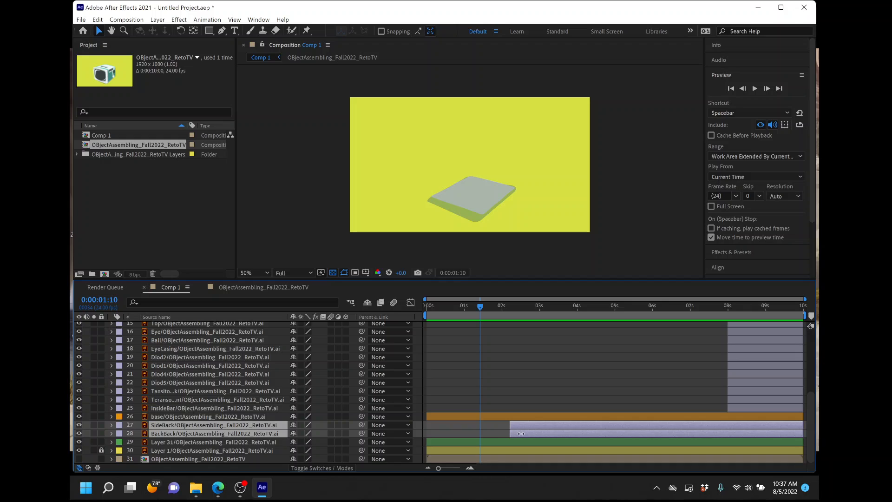
drag(511, 433, 521, 434)
click(523, 379)
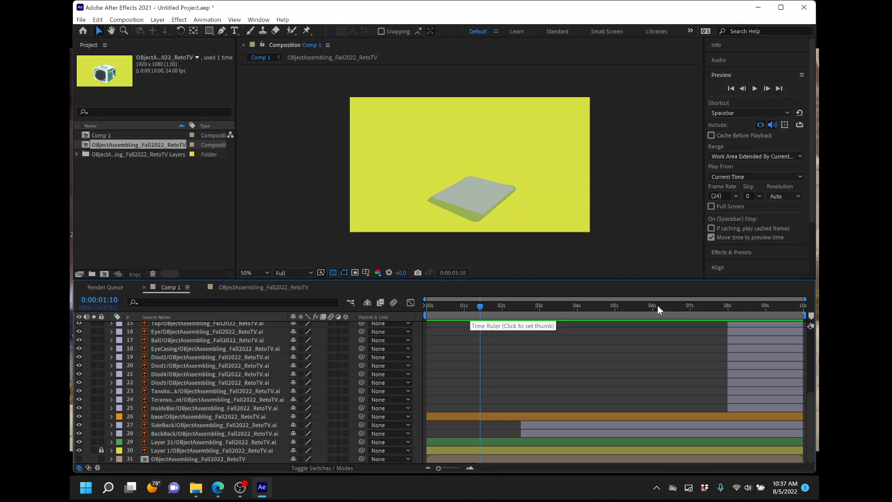
Trim the start of the base layer to about 0:00:00:12, with the timeline showing the first three seconds
drag(805, 298, 541, 310)
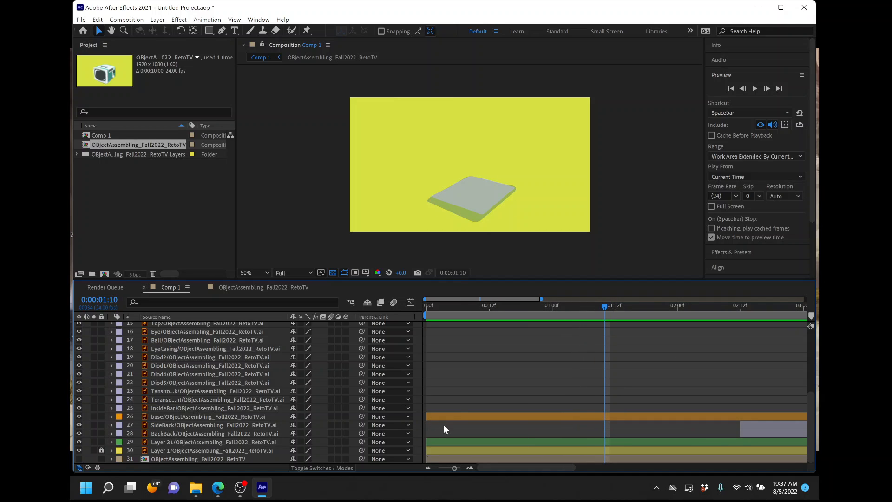
click(429, 416)
drag(427, 416, 490, 417)
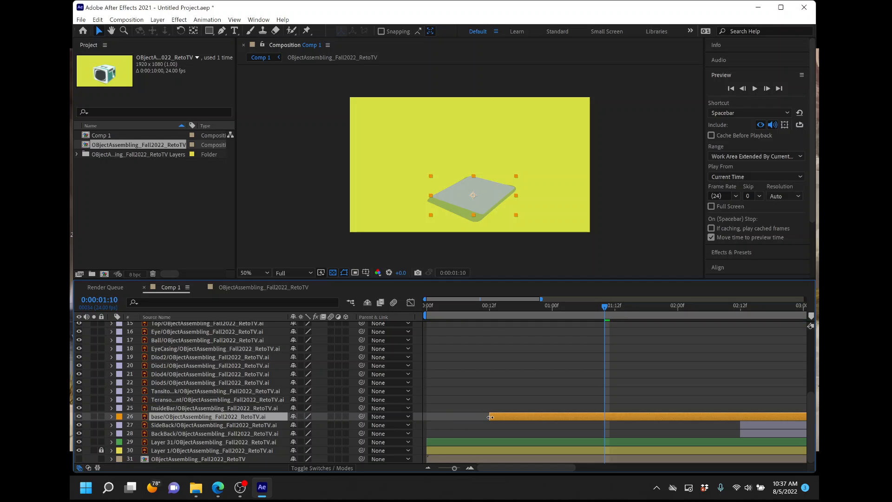
Select the Layer 31 shadow layer and scrub from the start to 0:00:00:22 to check when the base appears
drag(433, 305, 432, 307)
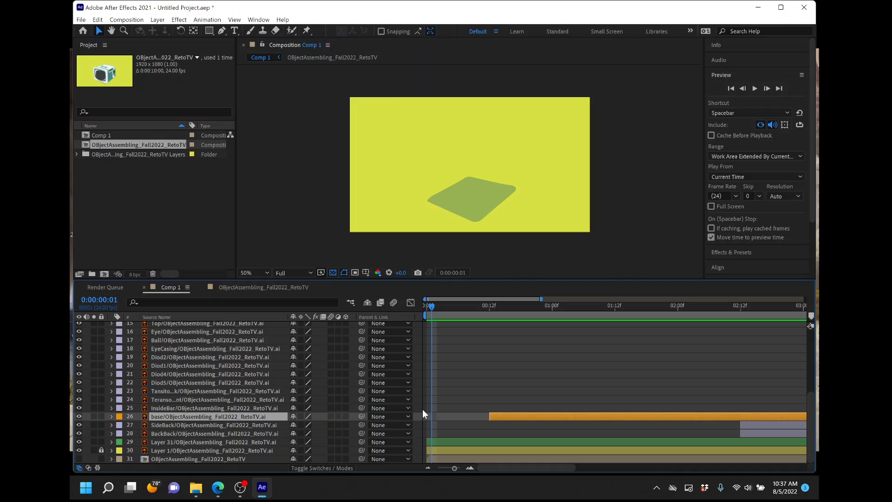
click(435, 441)
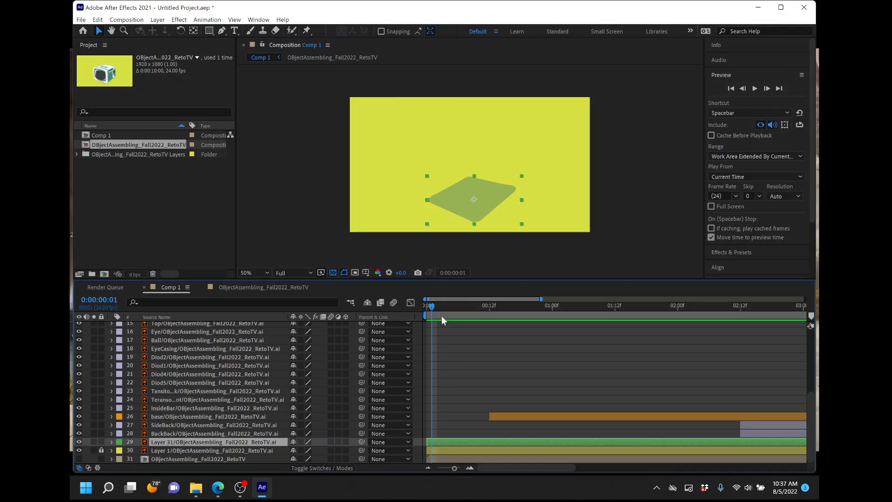
drag(428, 304, 517, 308)
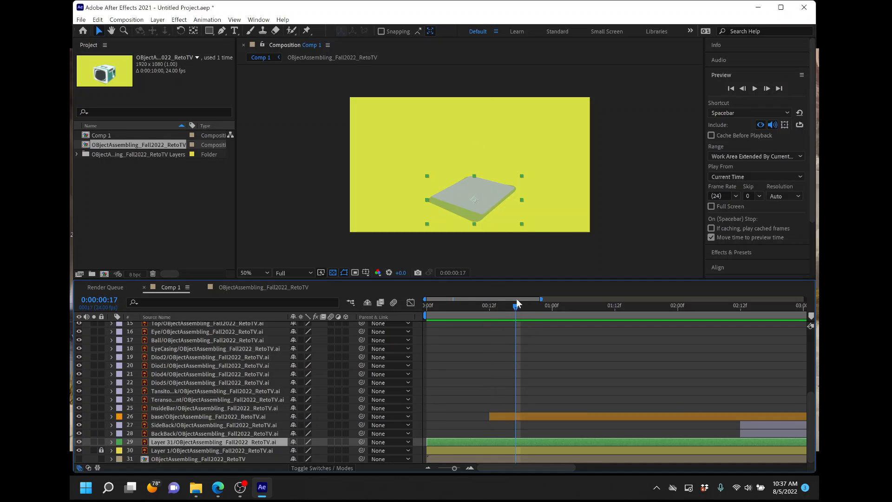
drag(523, 307, 538, 328)
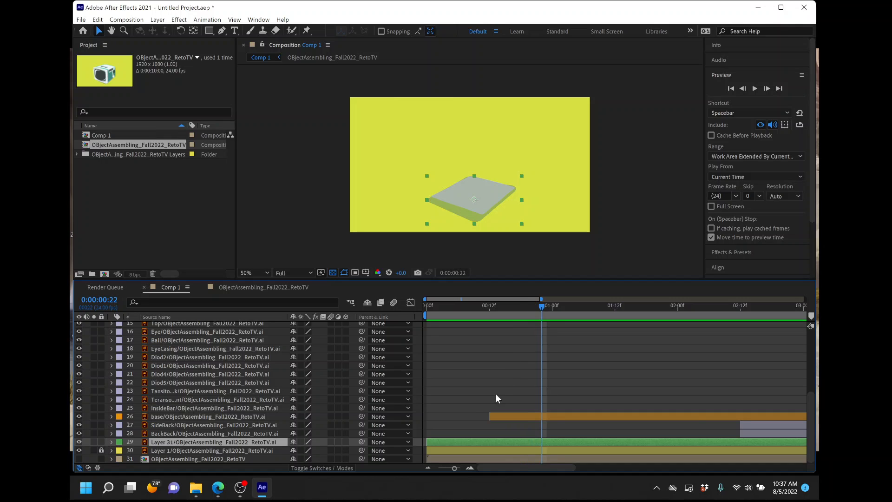
Enable Position and Scale keyframing on the base layer at 0:00:00:22
click(503, 415)
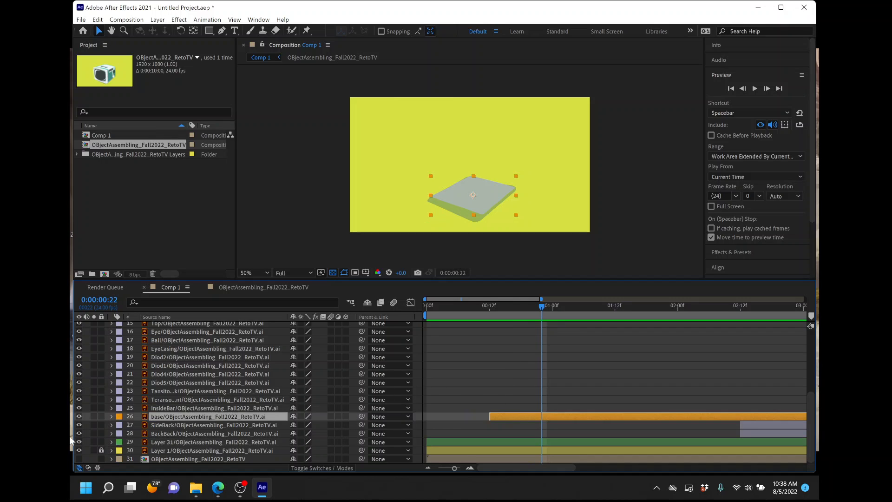
click(111, 416)
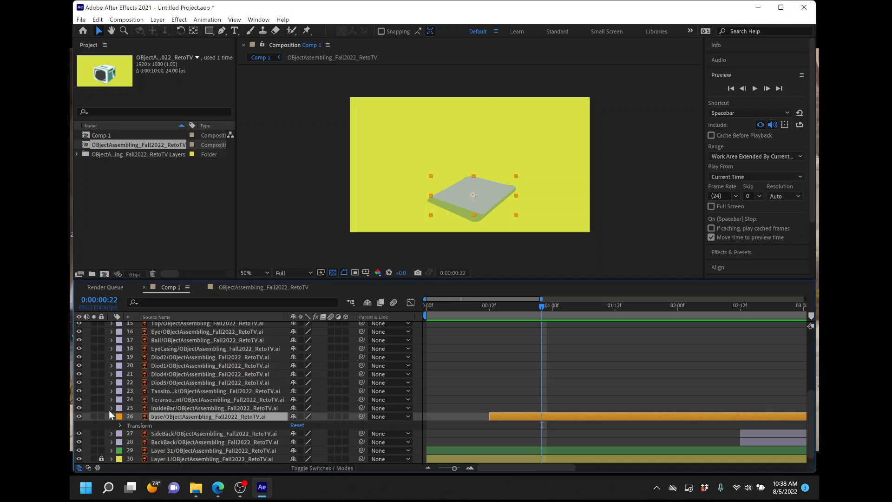
click(134, 426)
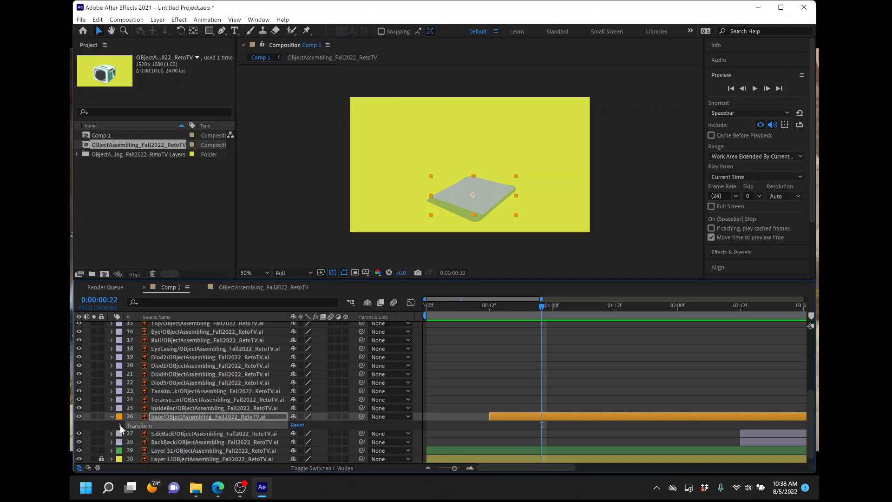
click(120, 426)
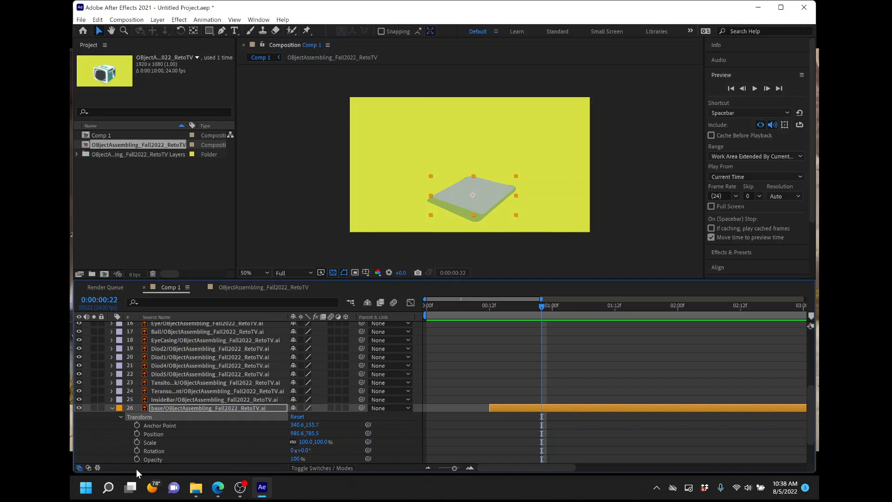
click(136, 434)
click(137, 442)
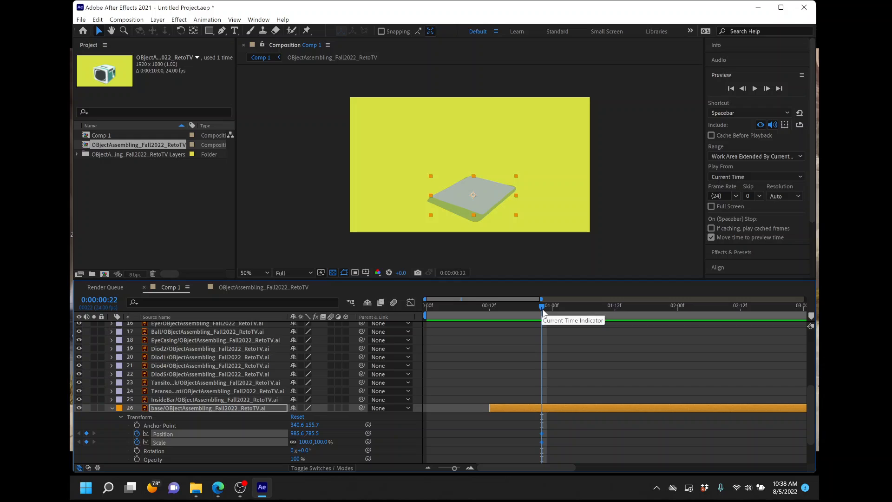
Move the base straight up out of frame at 0:00:00:12, to Position about 985.6, -426.5, and add a Position keyframe at 0:00:01:04
click(500, 308)
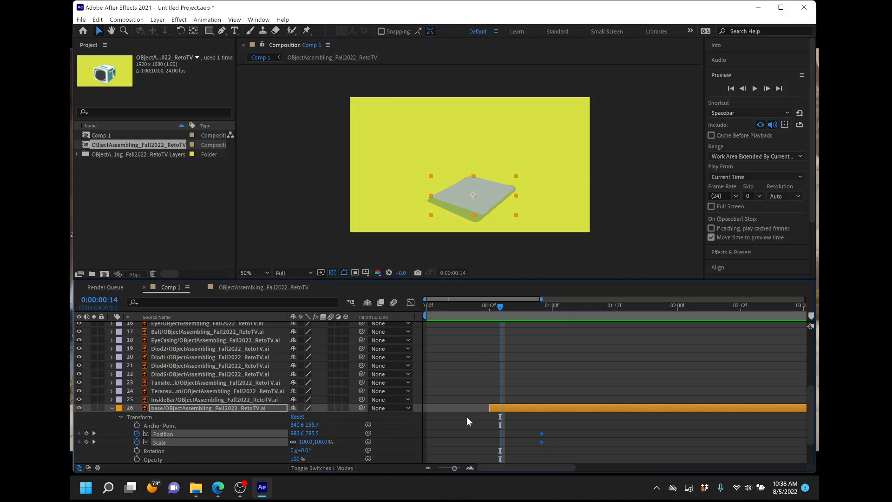
click(524, 440)
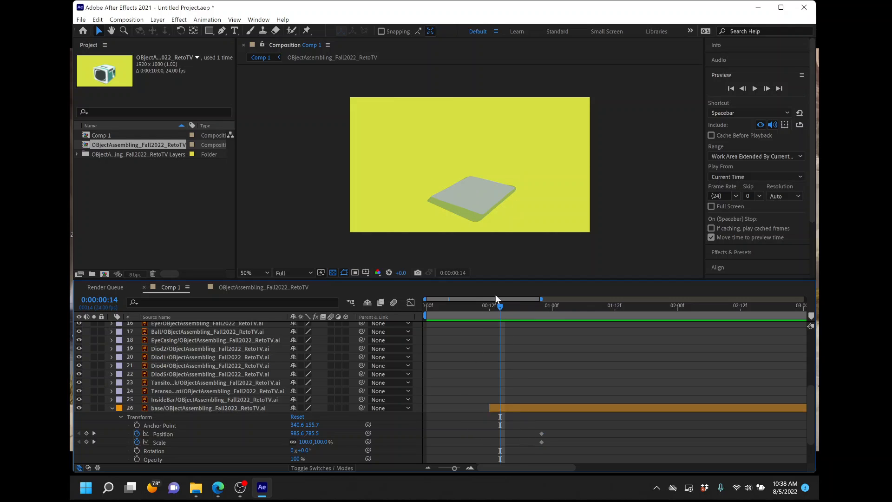
drag(495, 310, 492, 309)
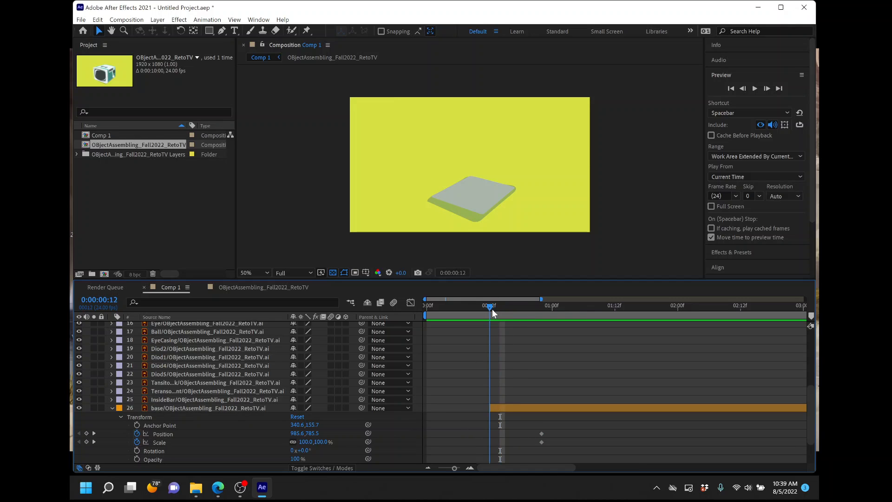
click(521, 404)
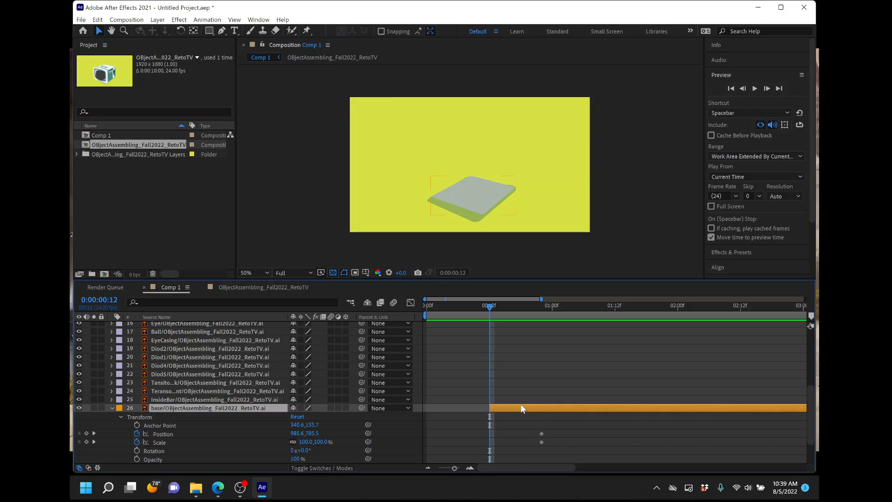
click(487, 202)
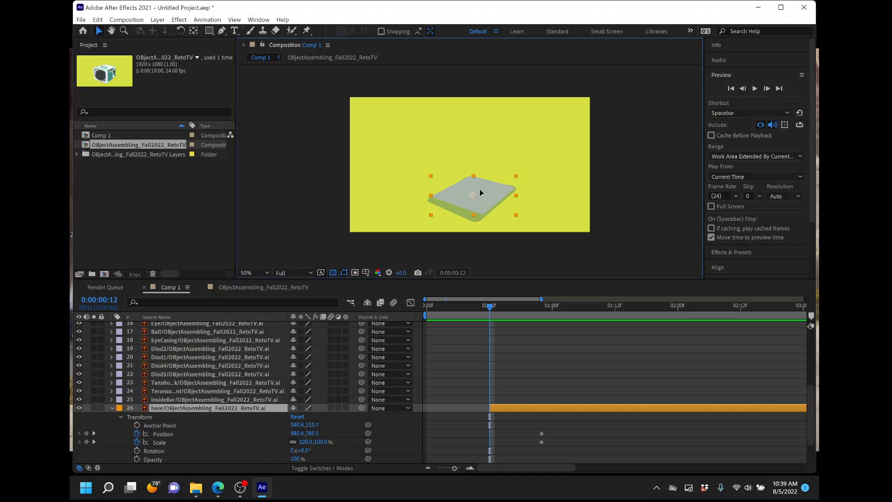
drag(480, 192, 481, 45)
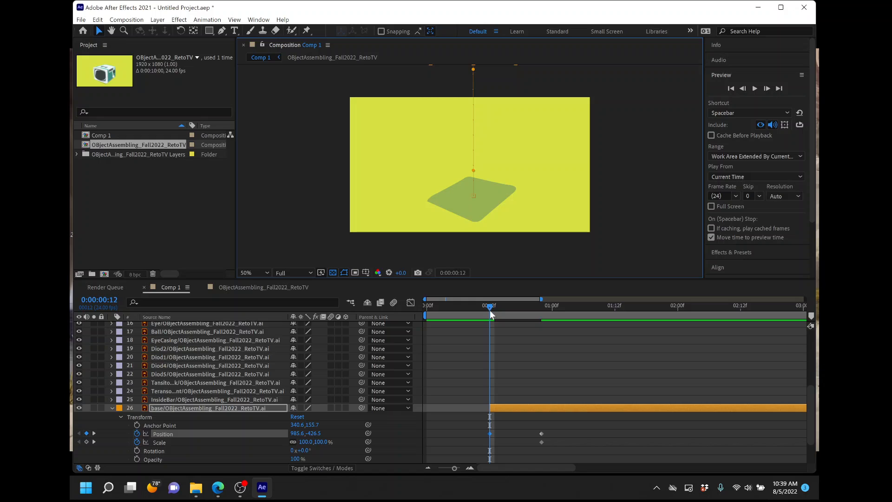
drag(490, 307, 574, 317)
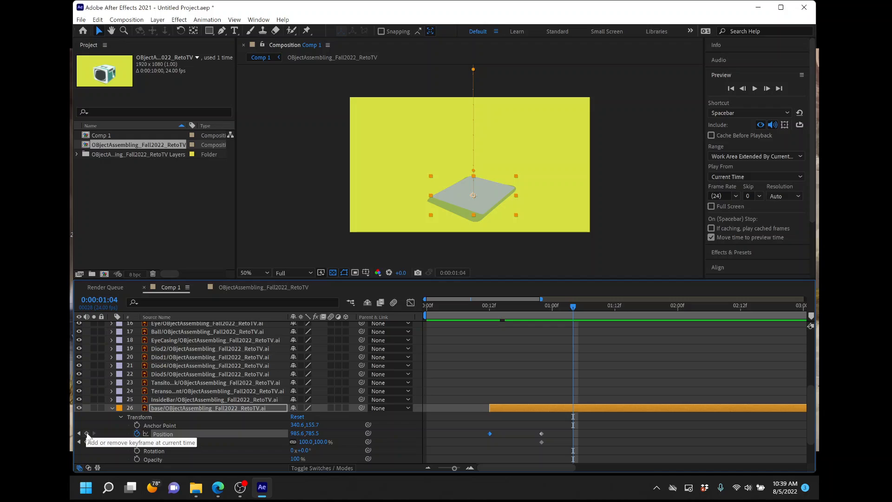
click(87, 434)
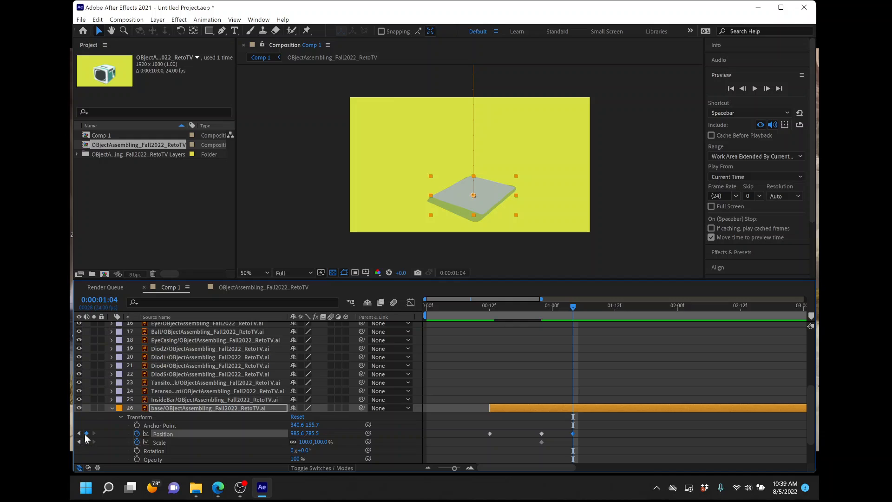
Apply Linear temporal interpolation to the base layer's last two Position keyframes and its Scale keyframe
click(559, 307)
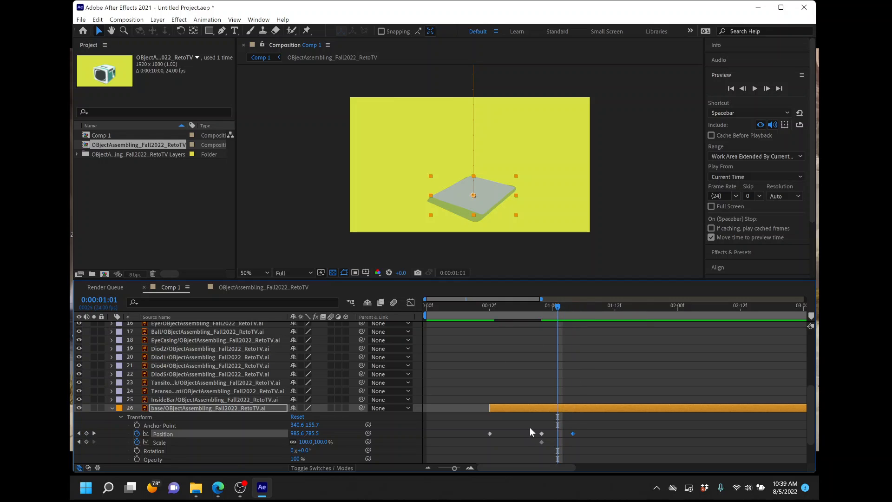
drag(532, 423, 582, 446)
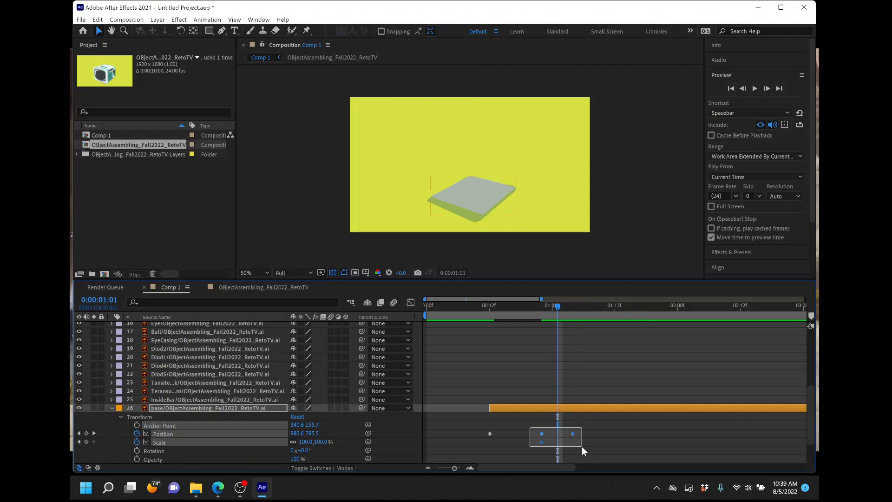
click(552, 309)
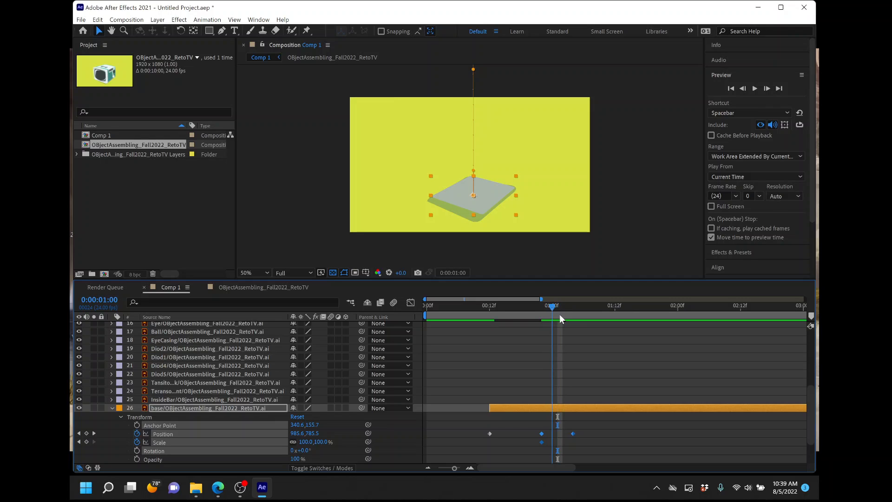
key(Page_Down)
key(Page_Down)
key(Page_Down)
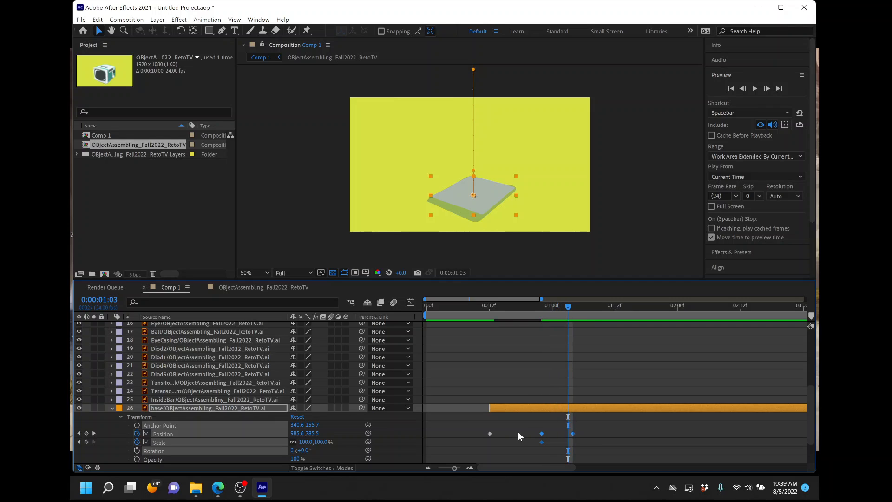
drag(522, 423, 575, 436)
right_click(573, 432)
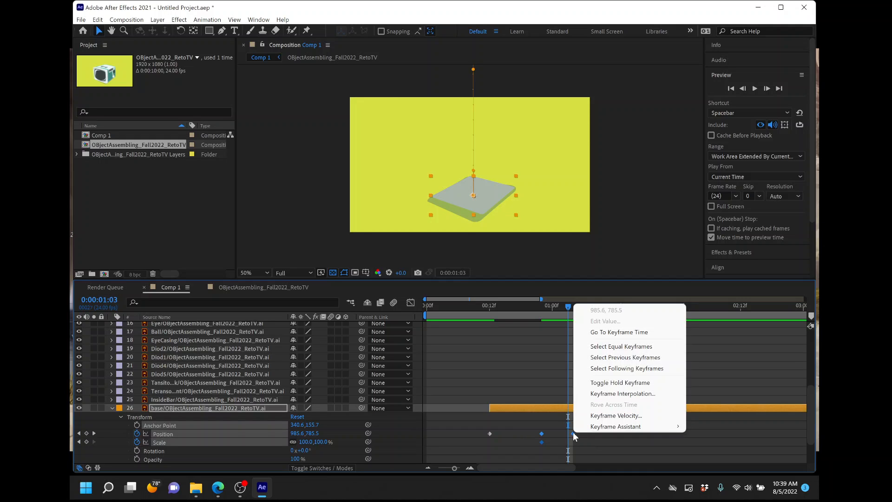
mouse_move(587, 430)
click(598, 394)
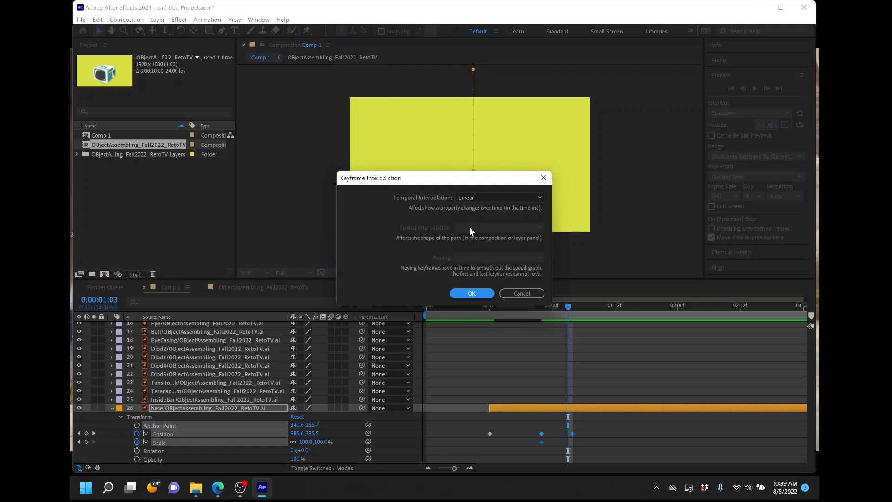
click(471, 293)
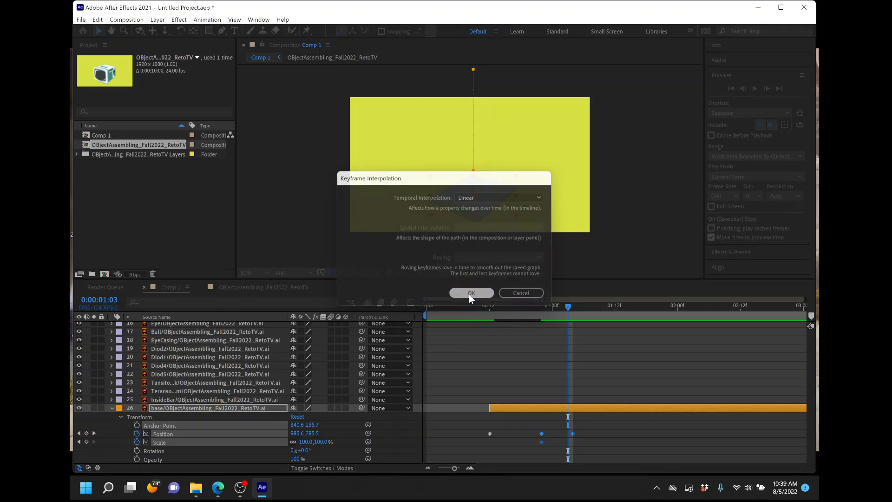
click(606, 422)
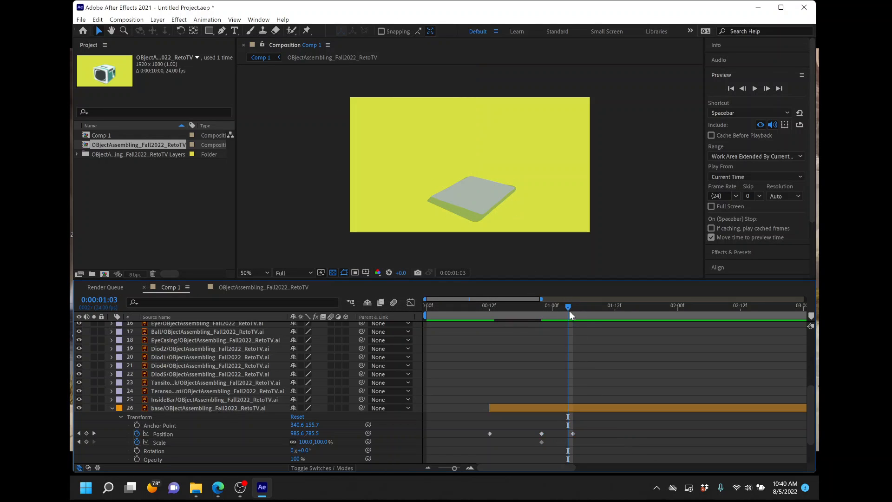
Raise the base to Position 985.6, 725.5 at 0:00:01:01 for a small bounce, and scrub through it to 0:00:01:05
drag(569, 311, 560, 314)
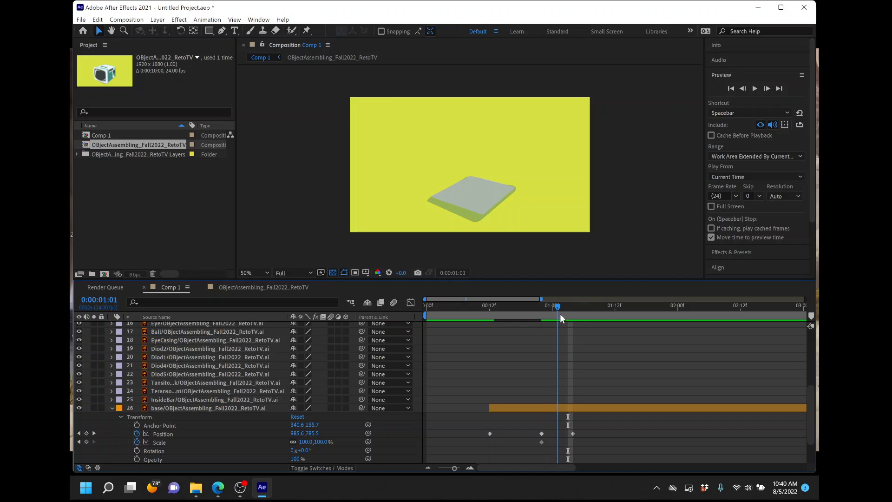
click(578, 408)
key(shift+Up)
key(shift+Up)
key(shift+Up)
key(shift+Up)
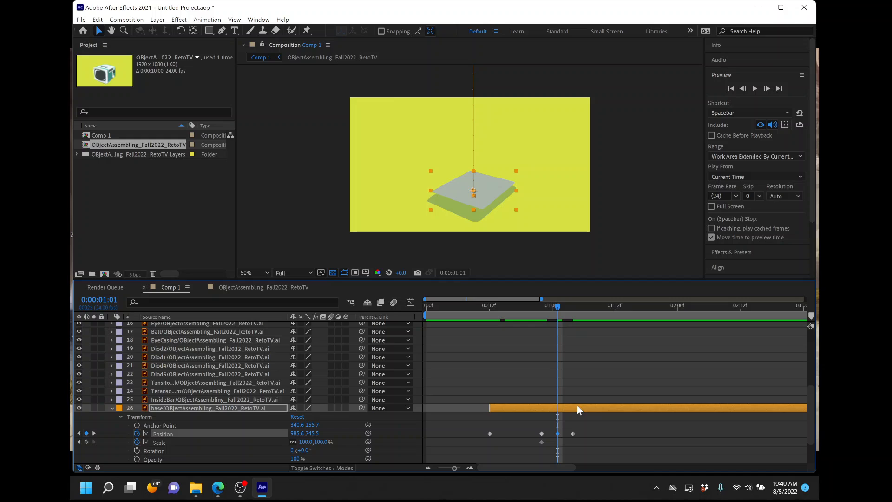
key(shift+Up)
key(shift+Up)
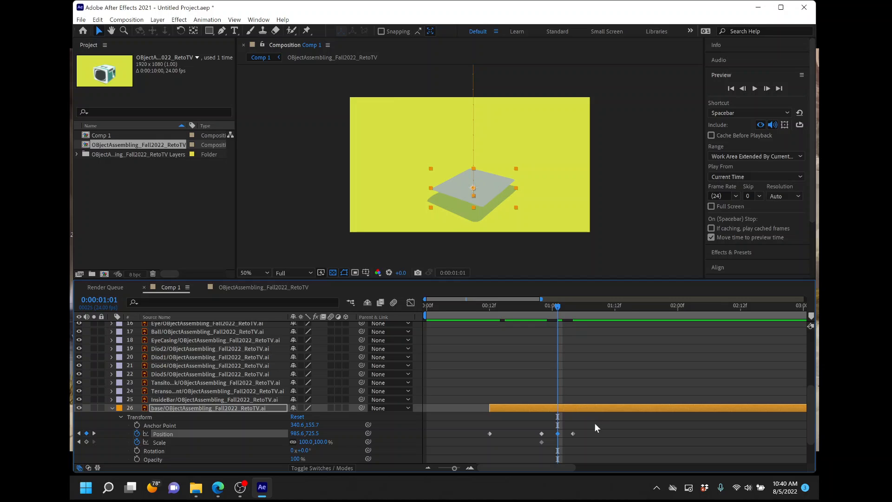
drag(558, 306, 575, 327)
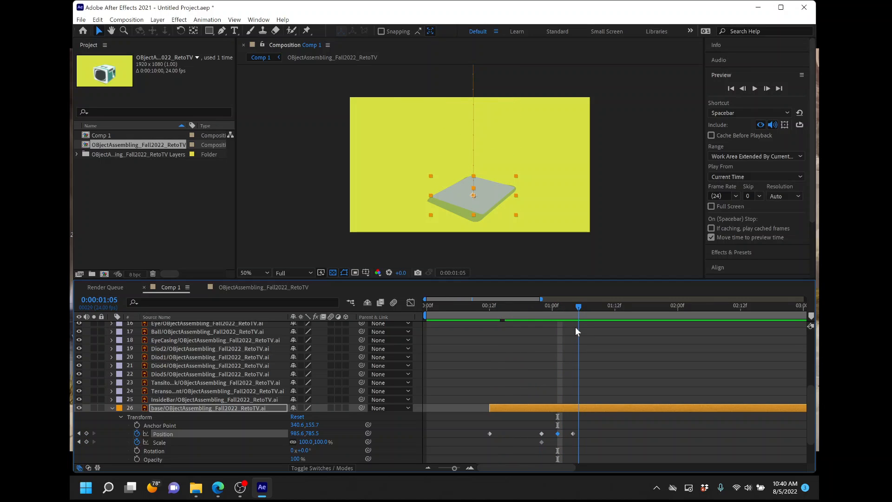
click(466, 426)
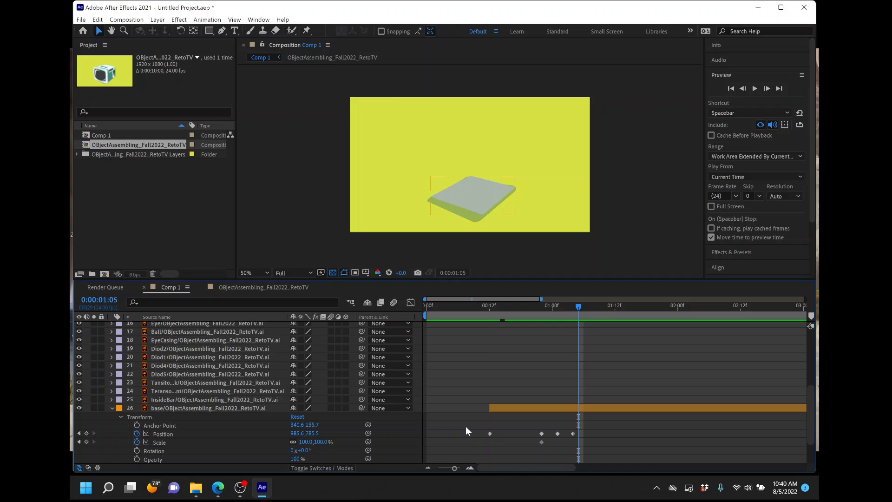
Apply Easy Ease to all four Position keyframes of the base layer
click(489, 306)
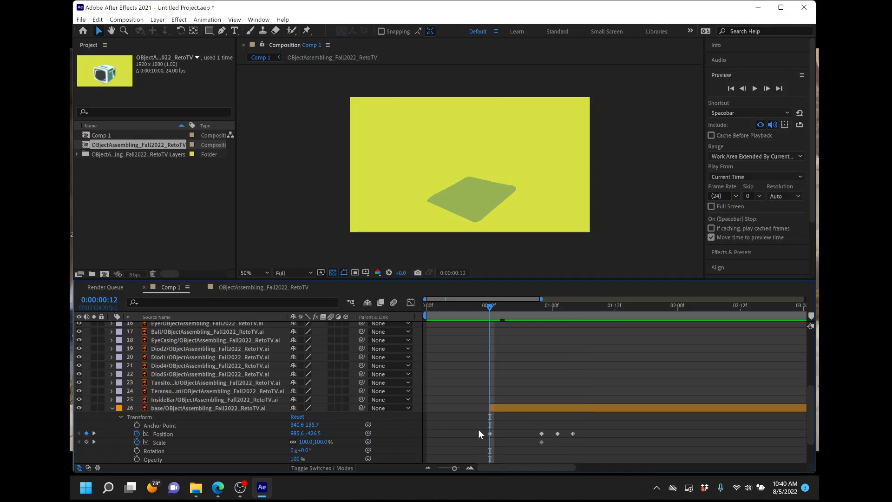
click(490, 433)
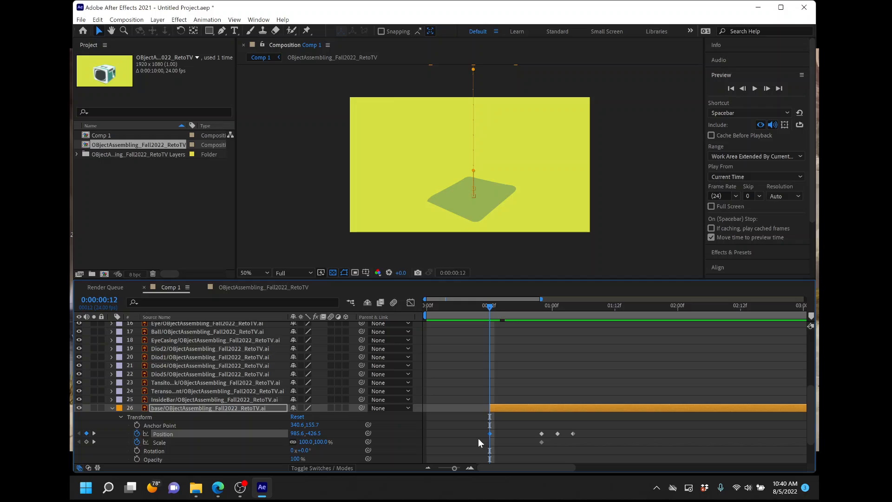
drag(470, 425, 573, 437)
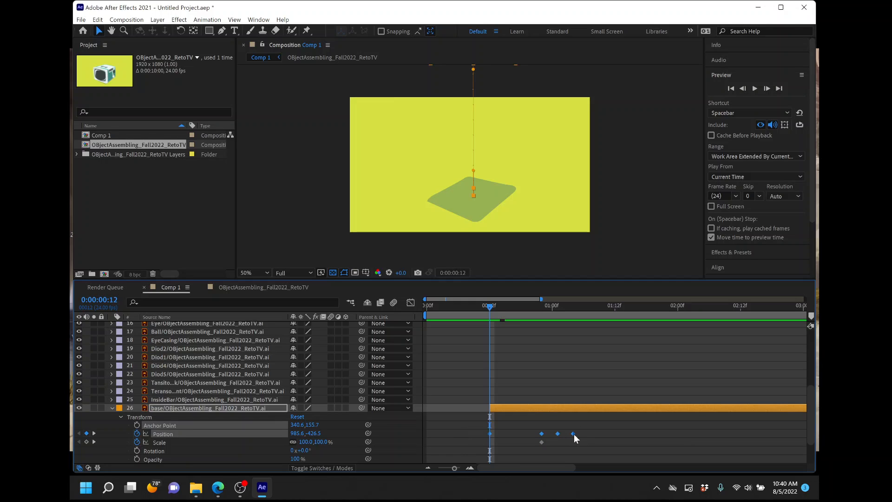
right_click(573, 434)
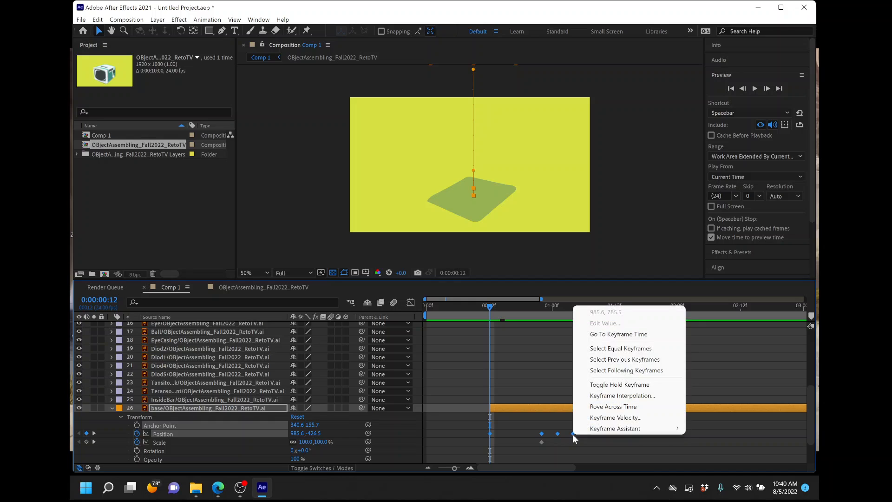
mouse_move(580, 431)
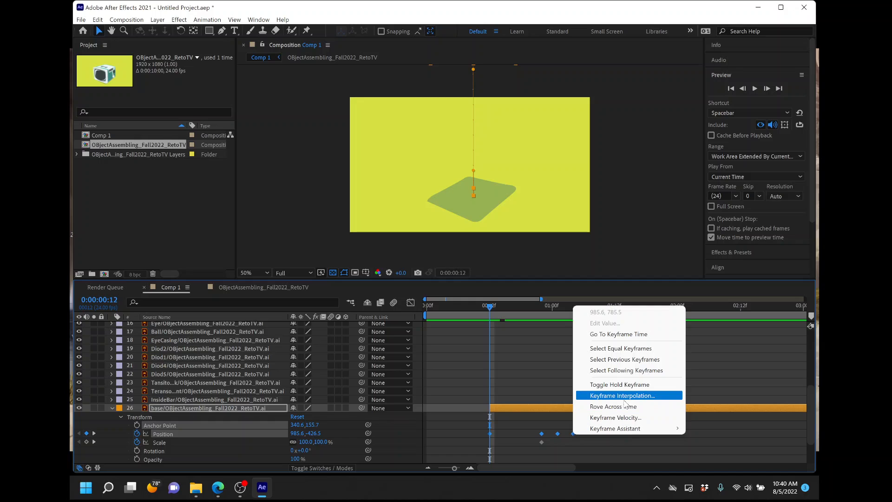
mouse_move(621, 428)
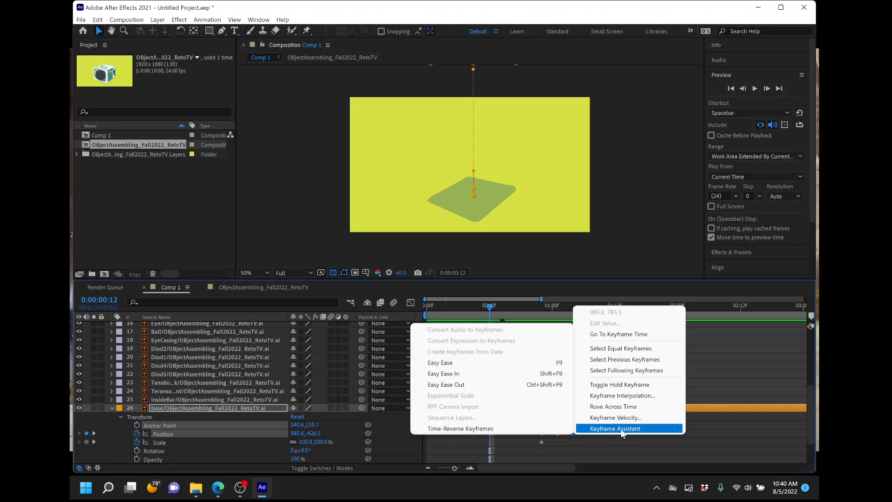
click(617, 455)
drag(459, 421, 582, 436)
right_click(573, 432)
mouse_move(589, 429)
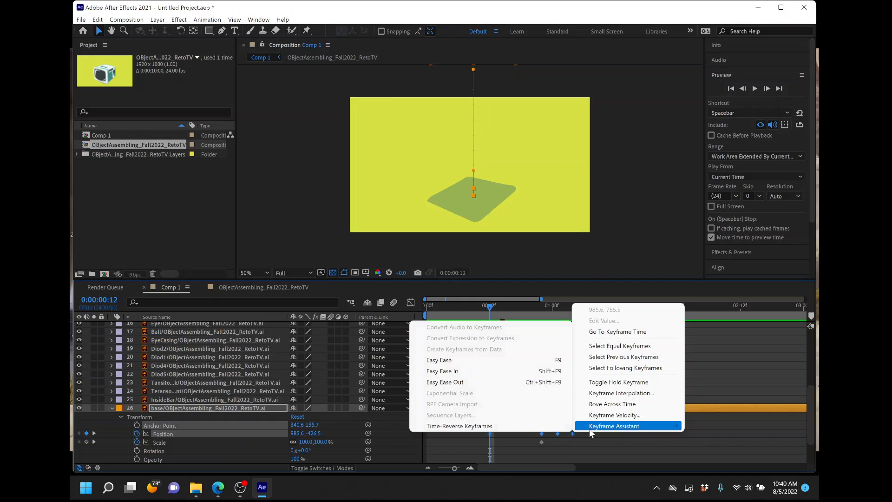
click(496, 362)
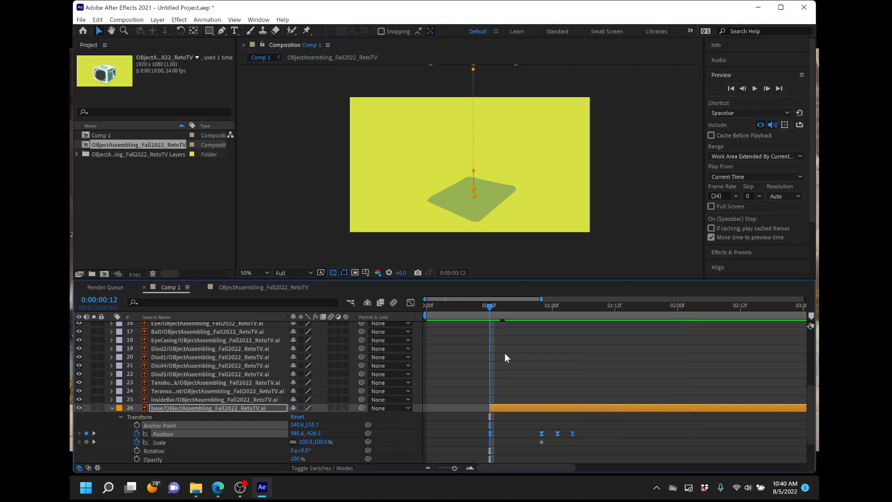
click(587, 430)
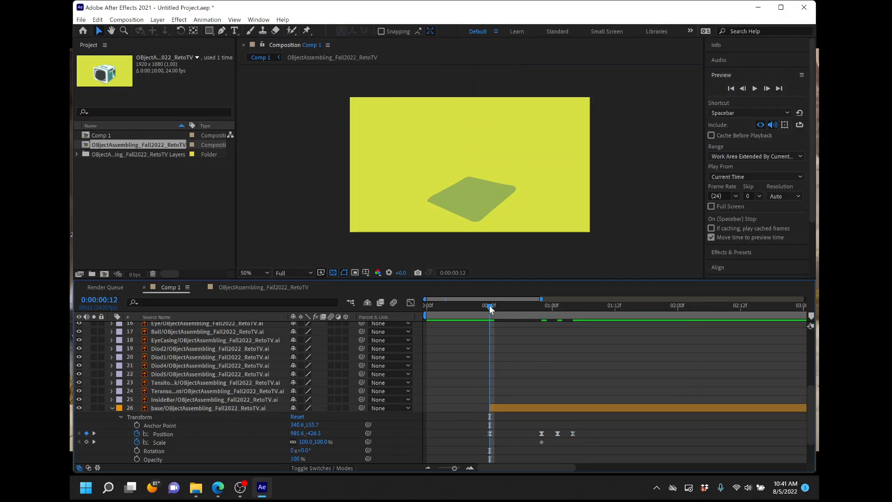
Examine how the base's drop and bounce between 0:00:00:12 and 0:00:01:00 relate to the shadow in Layer 31
drag(490, 307, 542, 311)
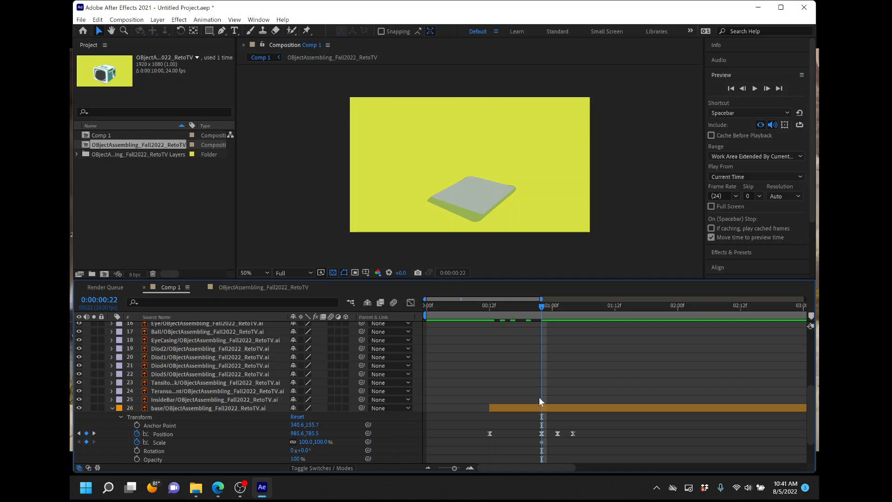
scroll(548, 394, up, 1)
scroll(548, 393, down, 1)
scroll(548, 393, down, 2)
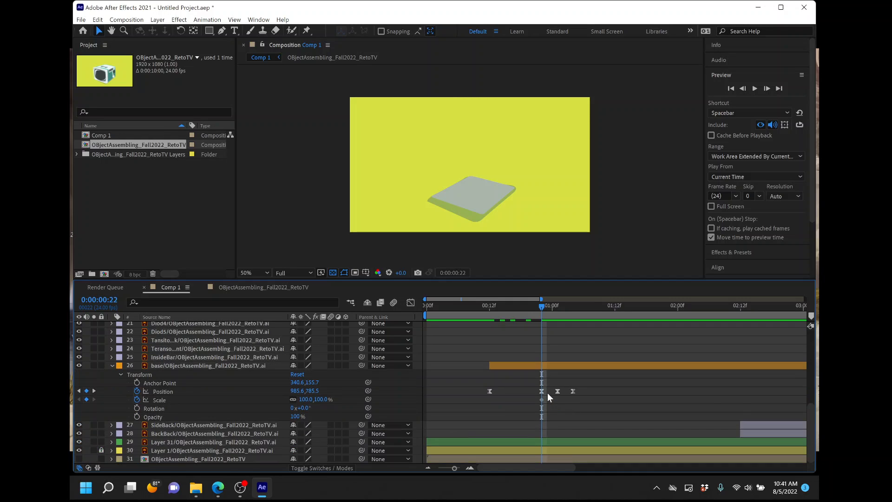
click(491, 443)
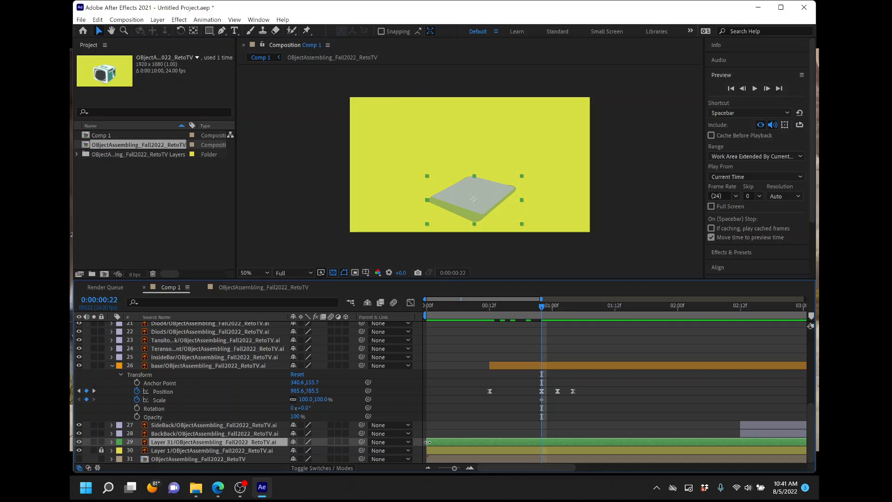
mouse_move(544, 310)
mouse_down()
mouse_move(465, 313)
mouse_move(538, 316)
mouse_up()
click(551, 320)
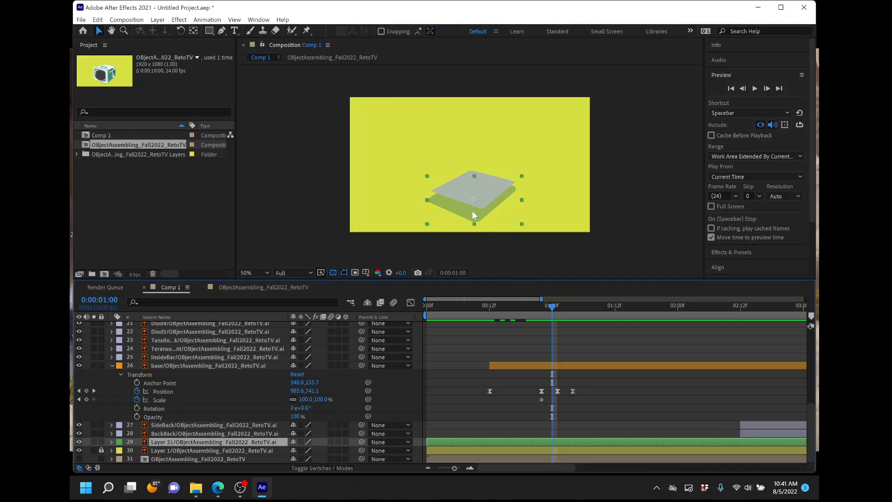
Enable Position, Scale, Rotation and Opacity keyframes on the shadow layer (Layer 31) at 0:00:08:00
drag(542, 299, 773, 314)
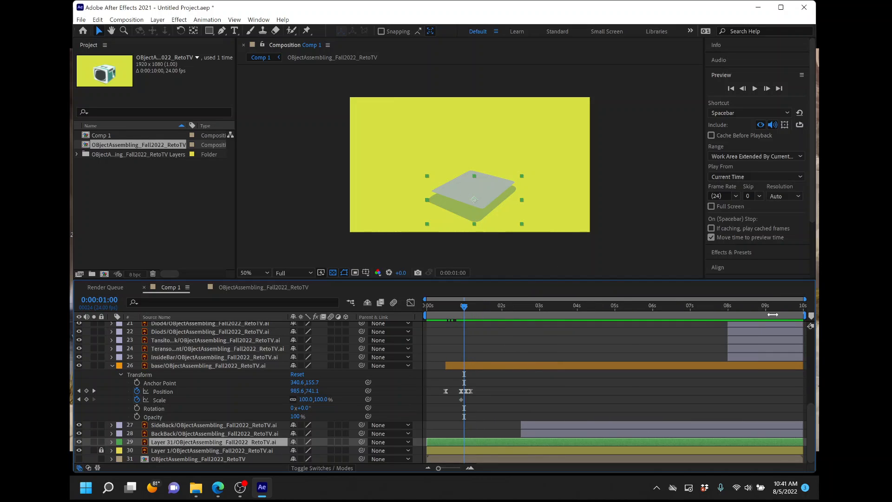
click(728, 306)
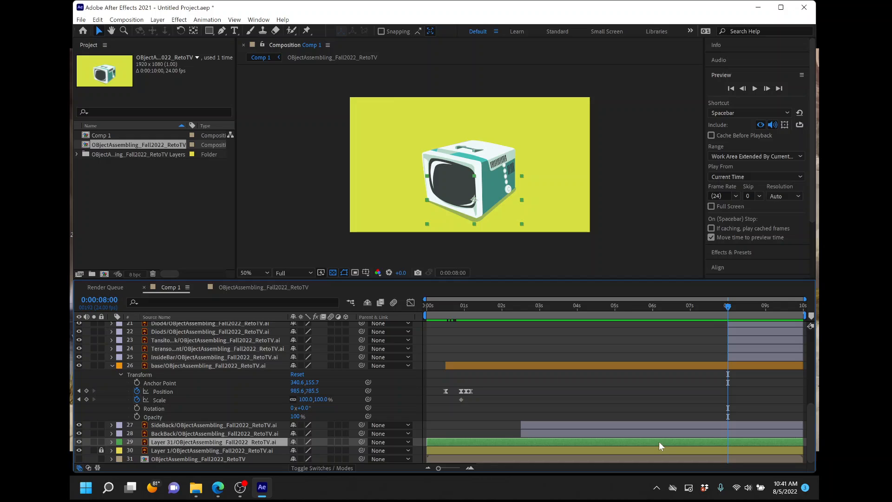
click(112, 442)
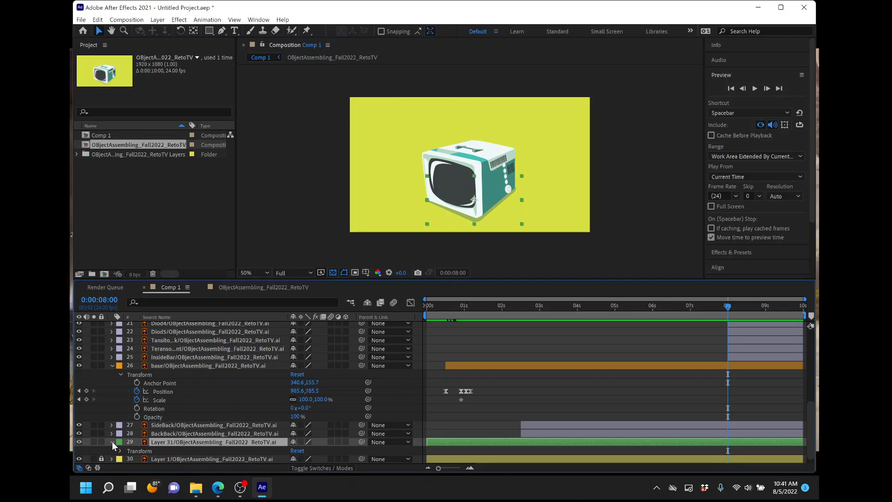
click(121, 451)
scroll(130, 447, down, 2)
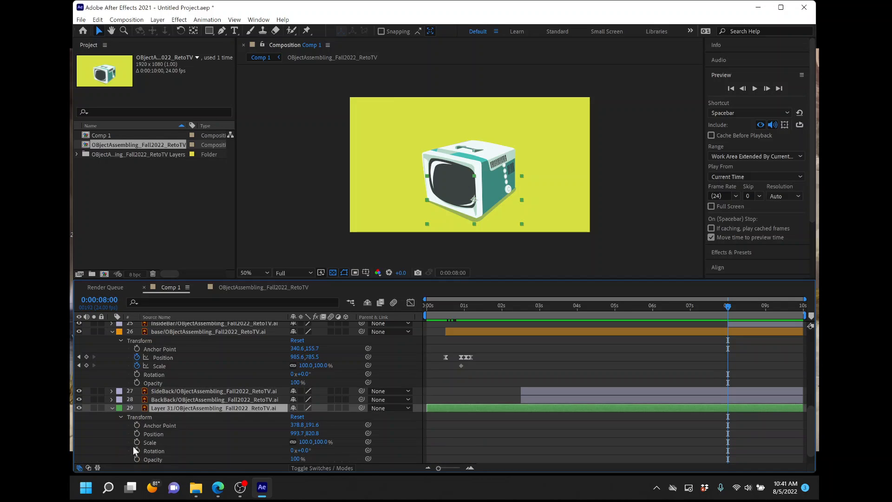
click(137, 434)
click(137, 442)
click(137, 450)
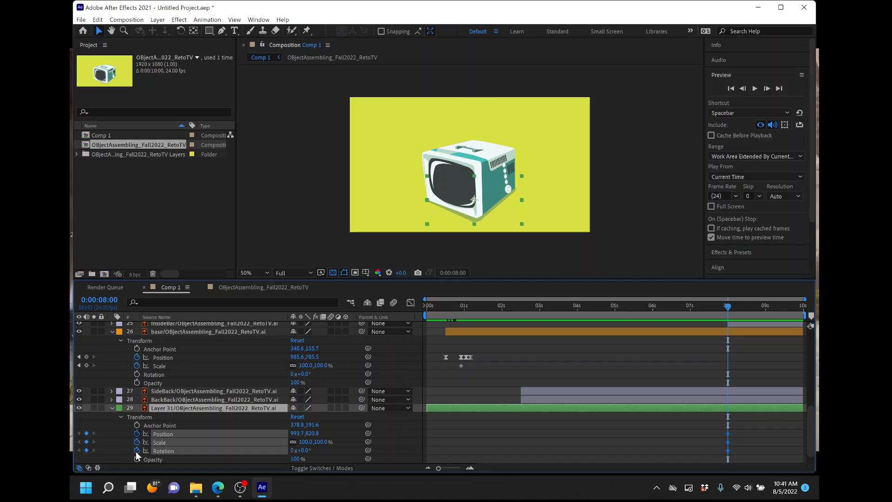
click(137, 459)
scroll(138, 461, down, 1)
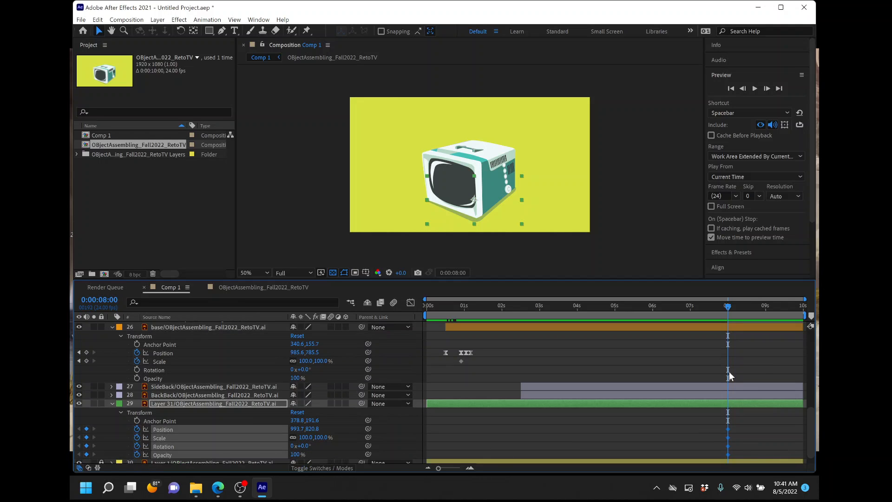
scroll(686, 350, up, 4)
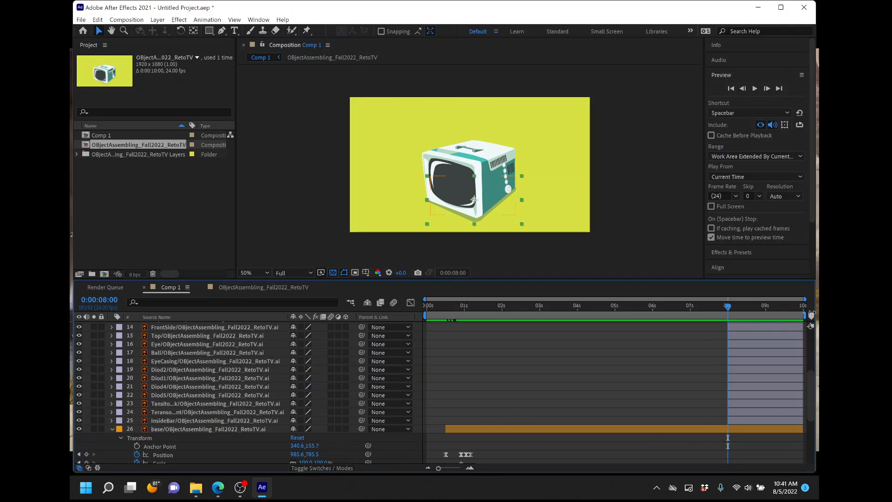
Scale the shadow layer down to about 80% at 0:00:00:22, keeping its proportions linked
drag(805, 298, 549, 309)
scroll(547, 372, down, 5)
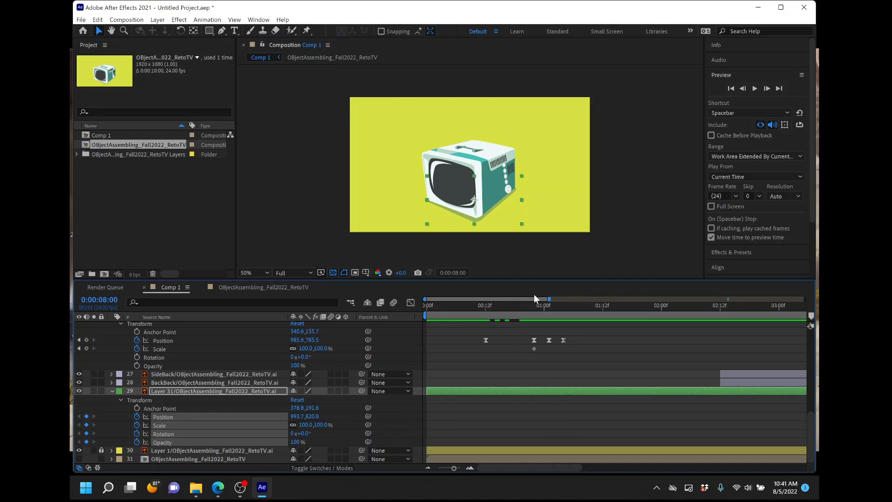
drag(525, 310, 534, 311)
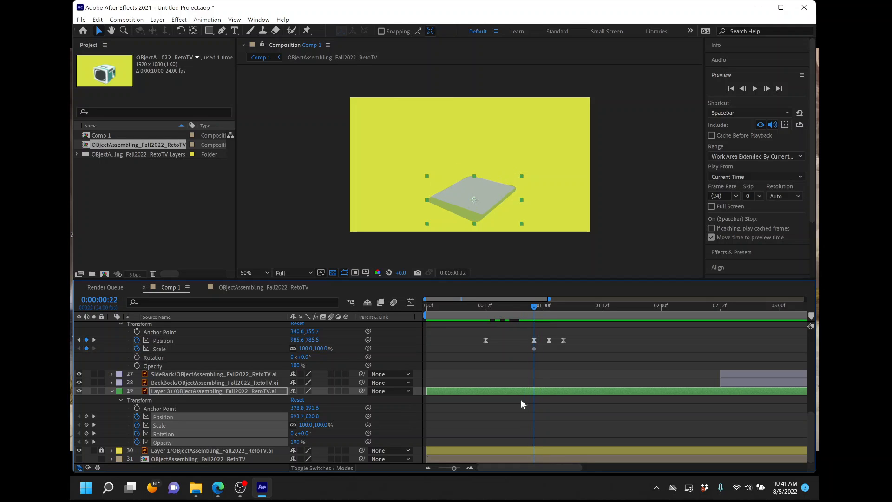
click(553, 387)
click(553, 389)
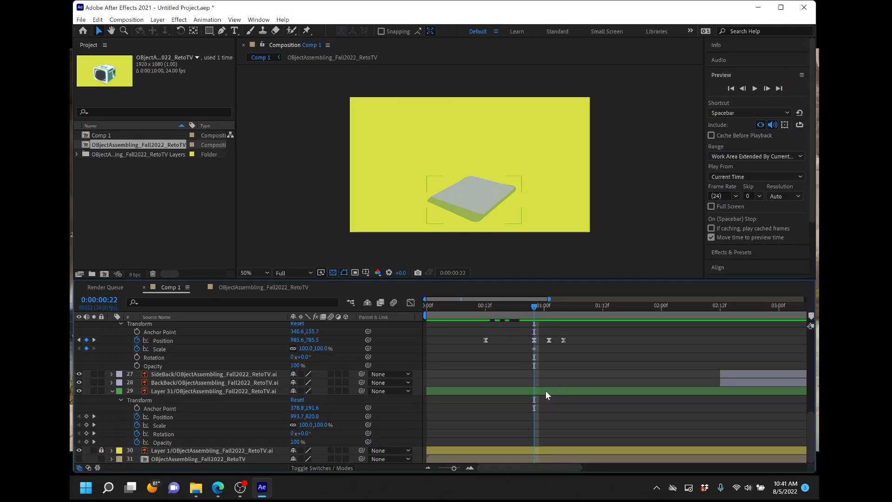
click(546, 392)
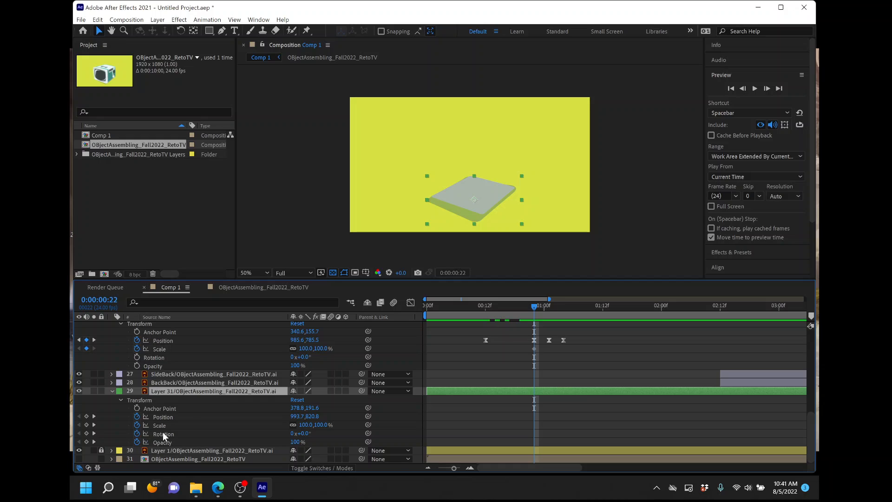
drag(304, 426, 293, 425)
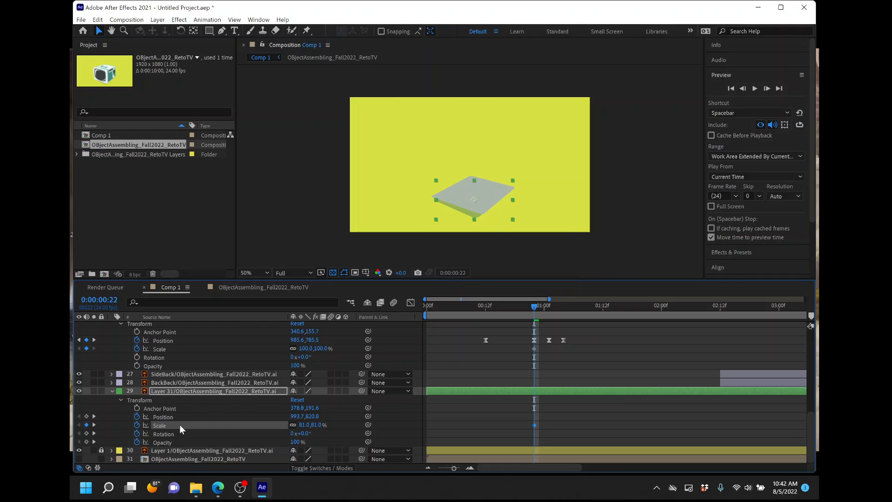
Try stretching only the shadow's width to a Scale of 161%, and undo it
drag(316, 426, 343, 425)
click(292, 425)
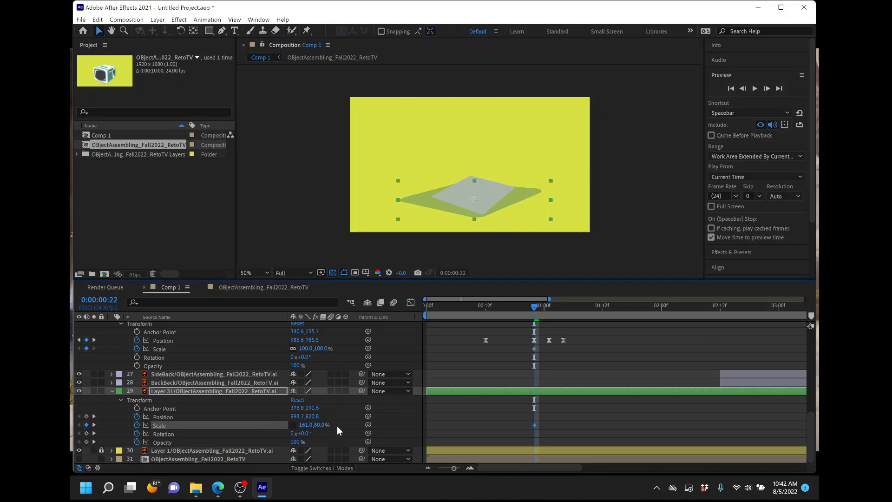
key(ctrl+z)
Nudge the shadow layer to Position 1043.7, 814.8 and add an Opacity keyframe at 0:00:00:22
click(561, 390)
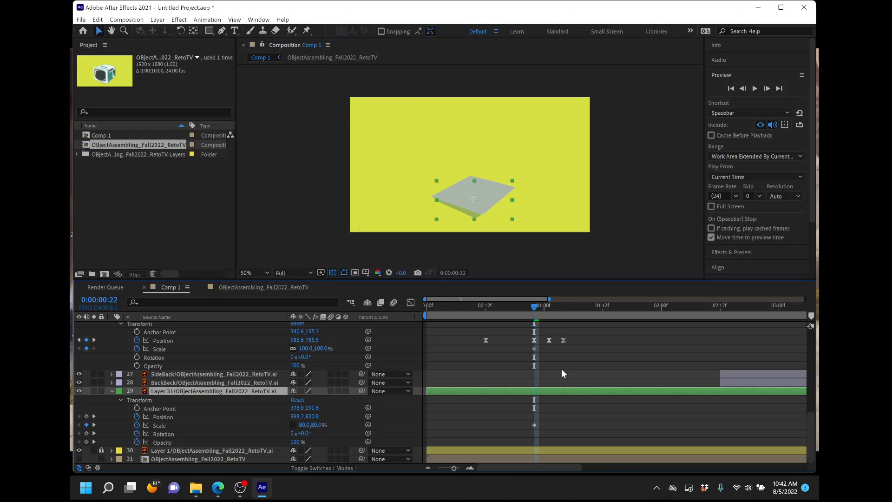
key(shift+Right)
key(shift+Right)
key(shift+Right)
key(shift+Right)
key(shift+Right)
key(shift+Right)
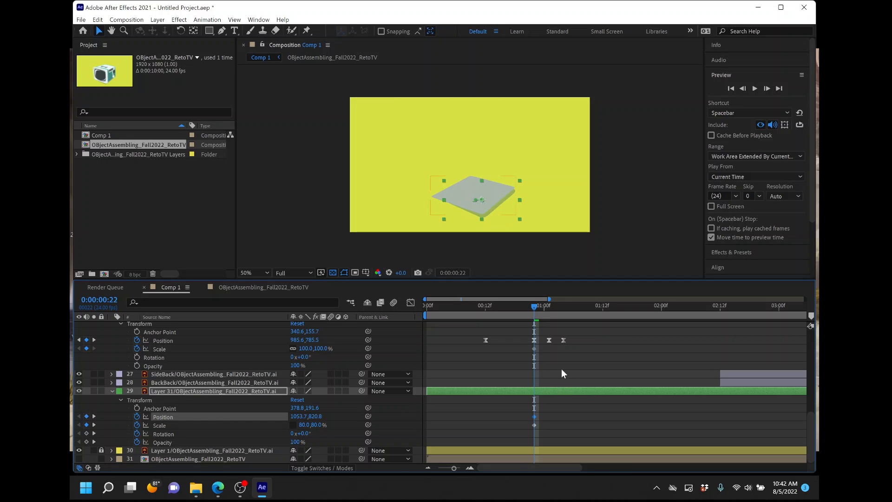
key(Left)
key(Left)
key(Up)
key(Up)
key(Up)
key(Up)
click(87, 442)
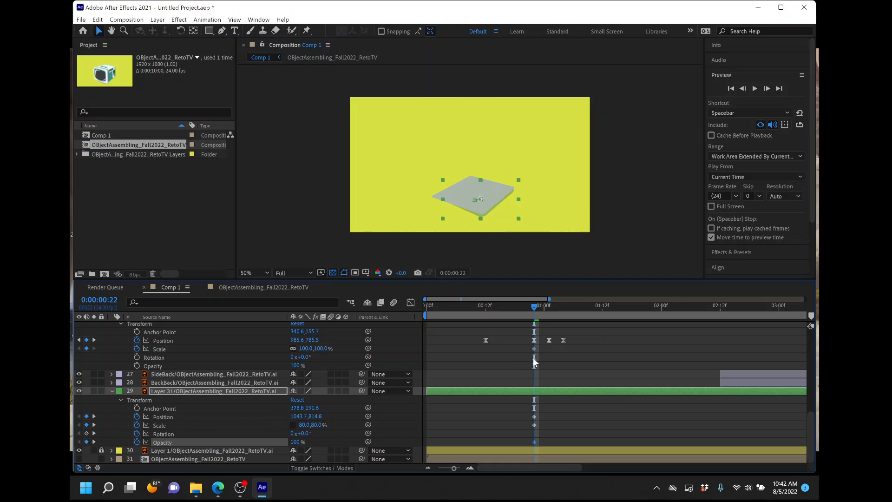
Shrink the shadow proportionally to 46% Scale at 0:00:00:13, undoing the width-only scaling
drag(535, 311, 490, 314)
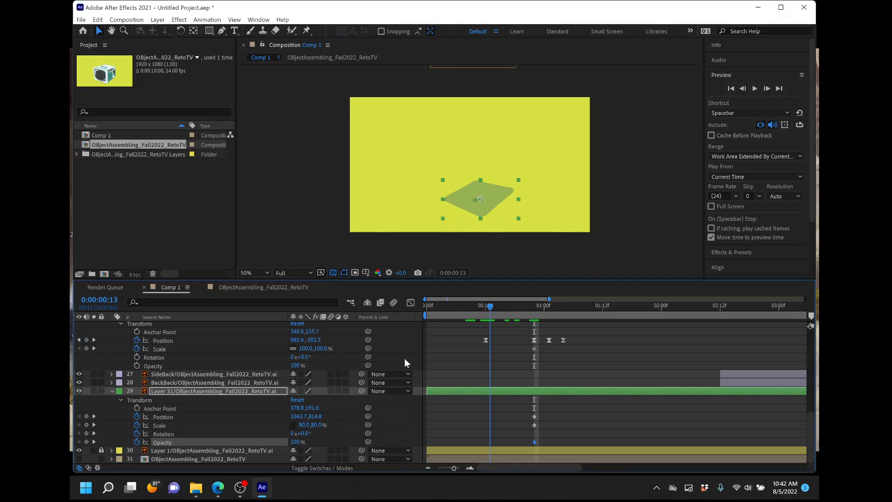
drag(302, 425, 292, 424)
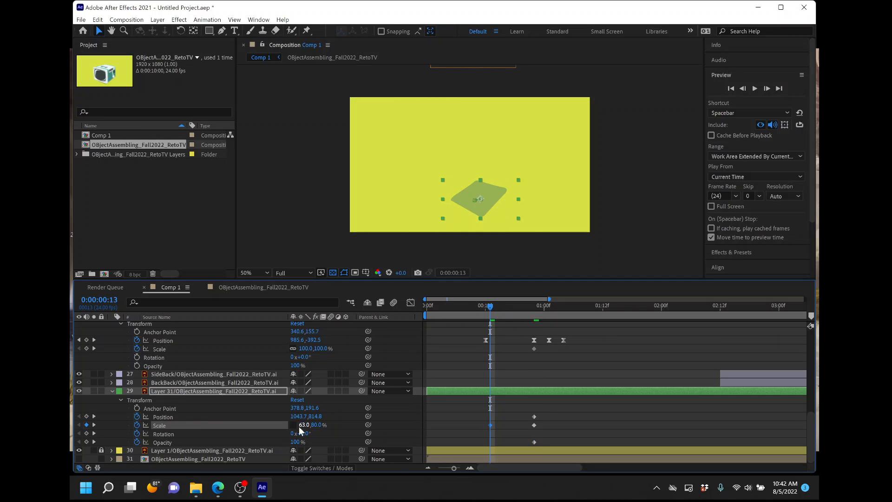
key(ctrl+z)
key(ctrl+z)
drag(298, 425, 296, 443)
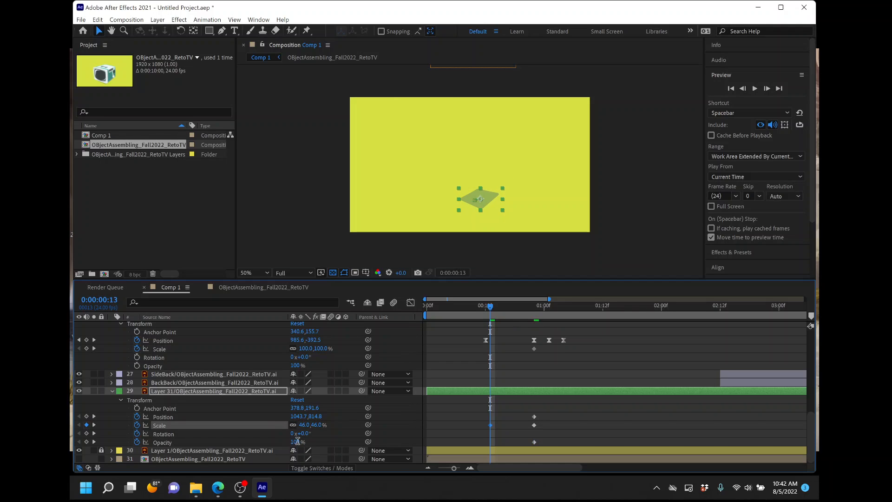
Set the shadow layer's Opacity keyframe at 0:00:00:13 to 44%
text(44)
key(Return)
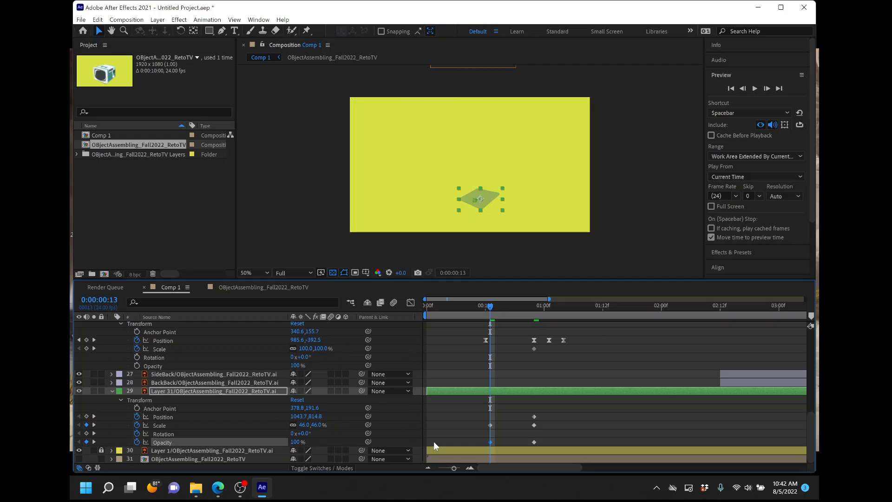
double_click(491, 442)
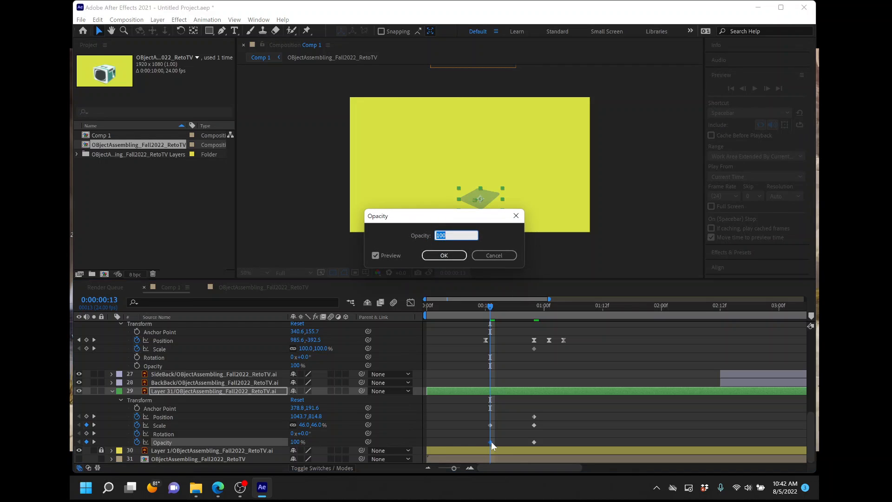
text(44)
click(439, 255)
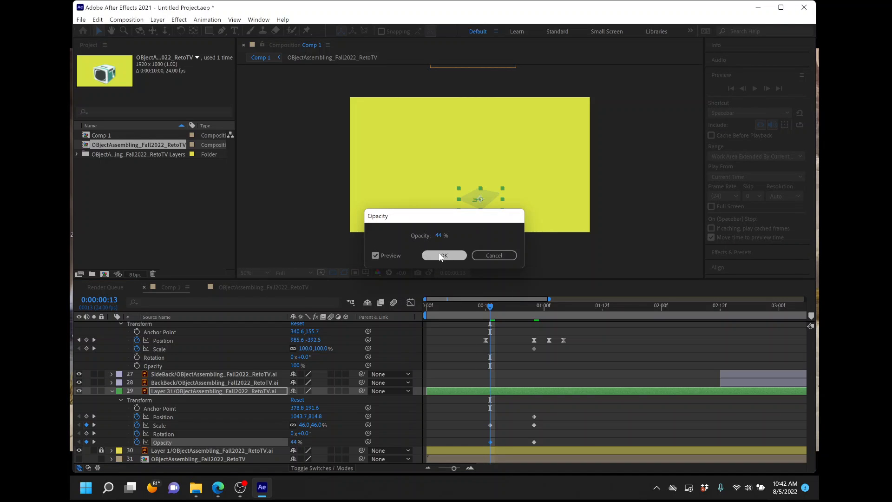
click(514, 422)
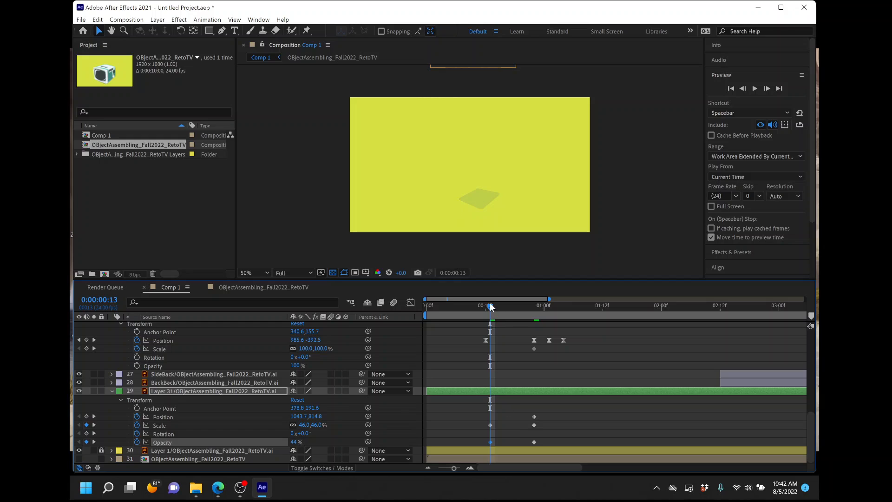
Set the shadow's Scale to 31% and Opacity to 0% at 0:00:00:01, and scrub the animation to 0:00:01:08
click(450, 307)
drag(438, 310, 428, 311)
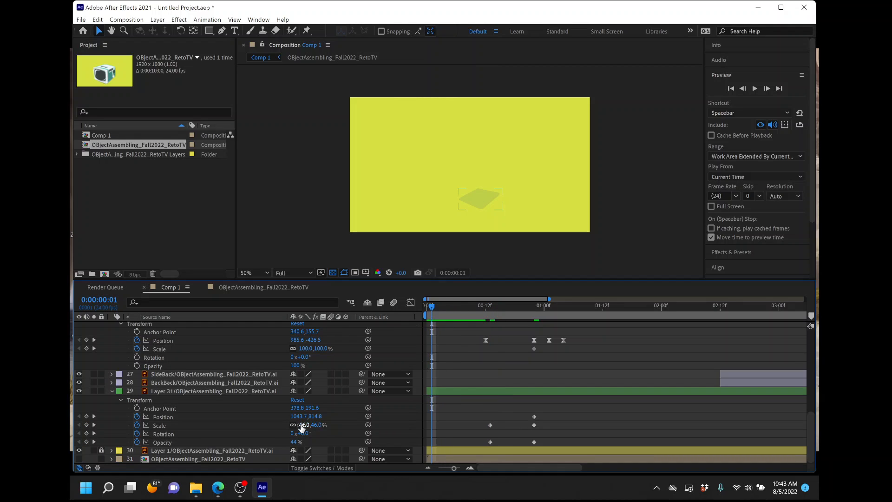
drag(301, 426, 295, 426)
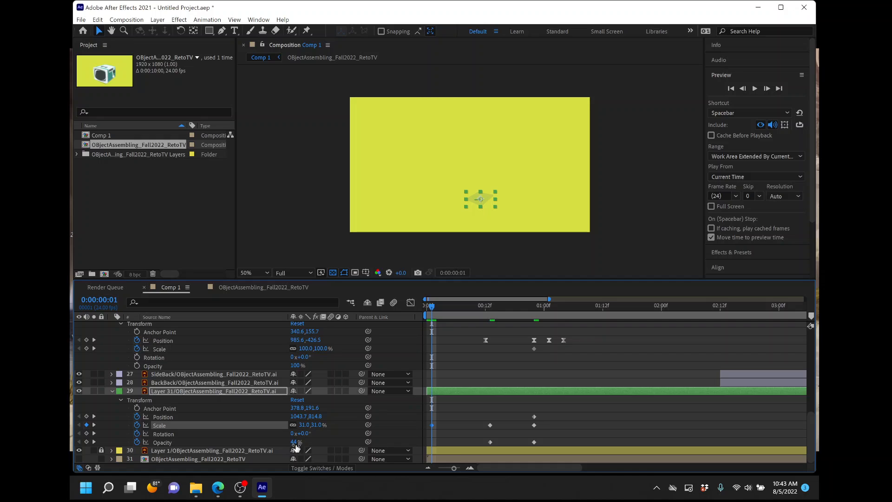
click(294, 442)
text(0)
key(Return)
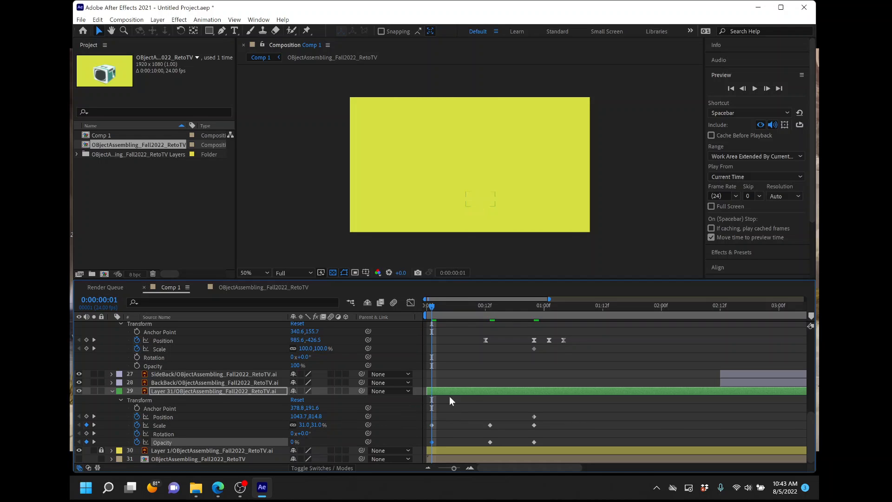
click(450, 396)
drag(431, 305, 437, 311)
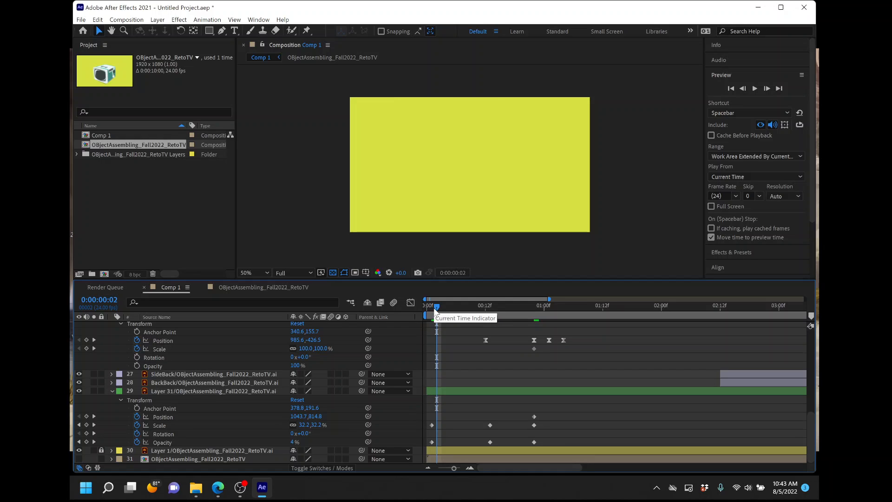
drag(437, 309, 584, 330)
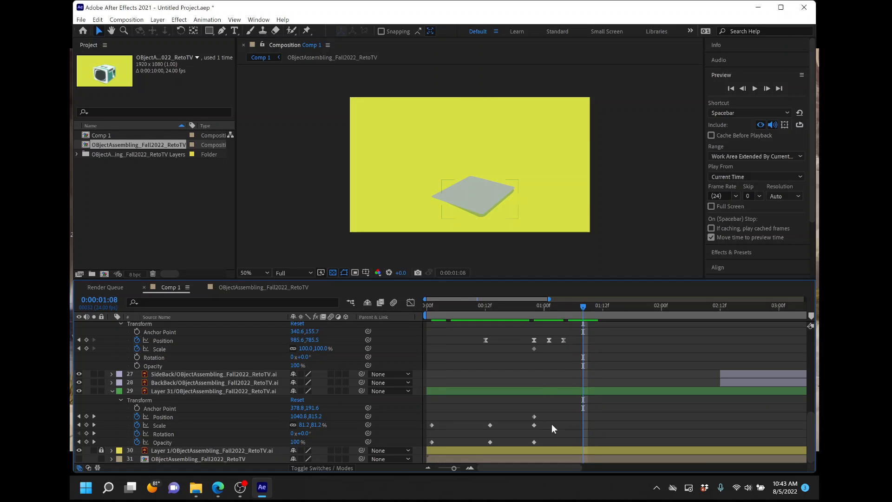
Apply Easy Ease to the shadow layer's early Position and Scale keyframes, from 0:00:00:01 to 0:00:00:22
drag(549, 412, 429, 428)
right_click(431, 424)
mouse_move(488, 419)
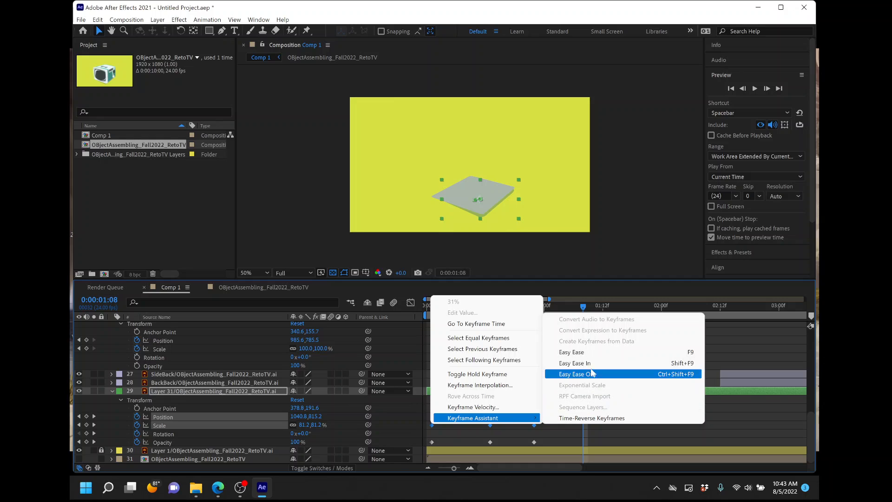
click(602, 354)
click(616, 412)
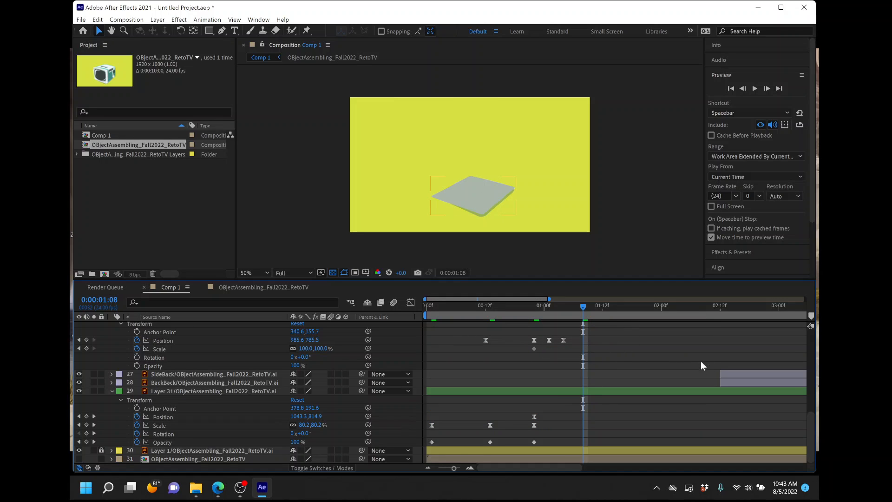
Make the BackBack layer start earlier in the timeline, shortly before 0:00:01:00
click(729, 375)
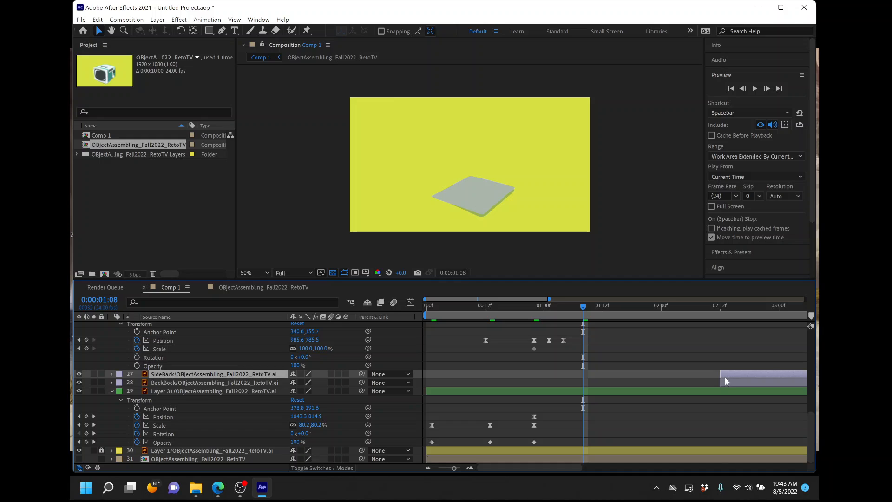
drag(726, 388, 533, 386)
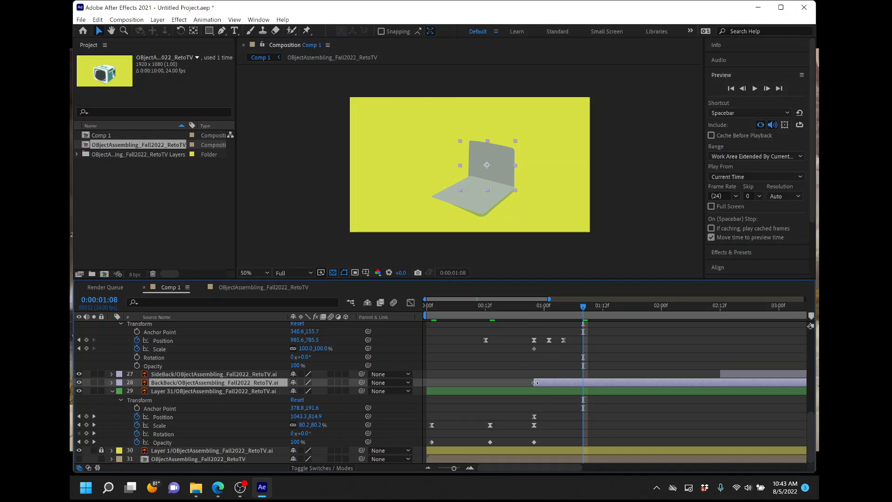
drag(531, 382, 529, 382)
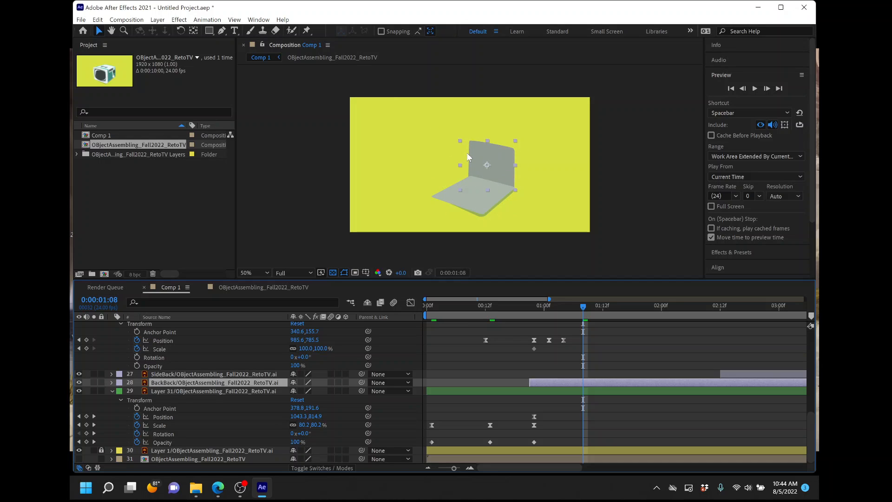
Move the BackBack layer's anchor point down toward the panel's bottom edge with the Pan Behind tool
click(193, 30)
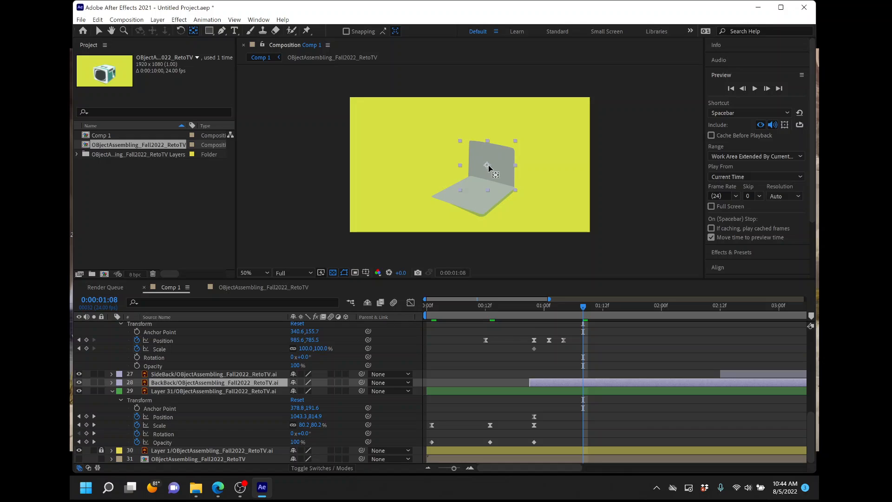
click(488, 167)
drag(489, 178, 489, 180)
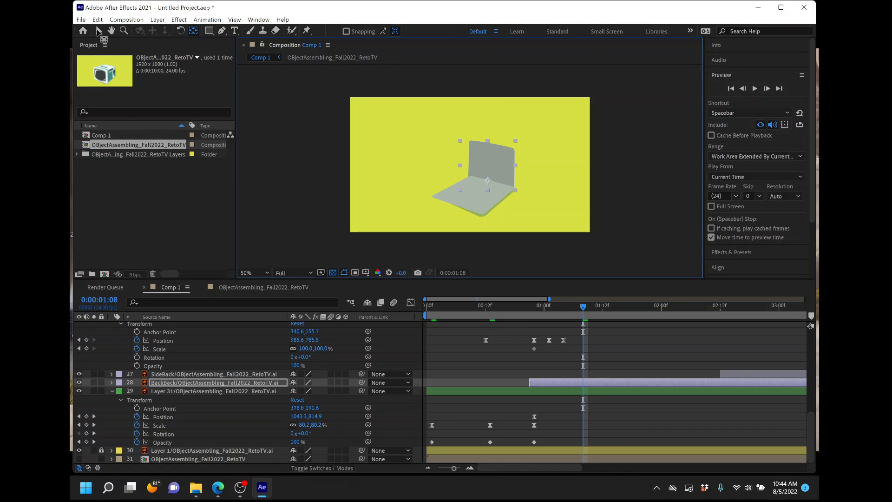
click(97, 33)
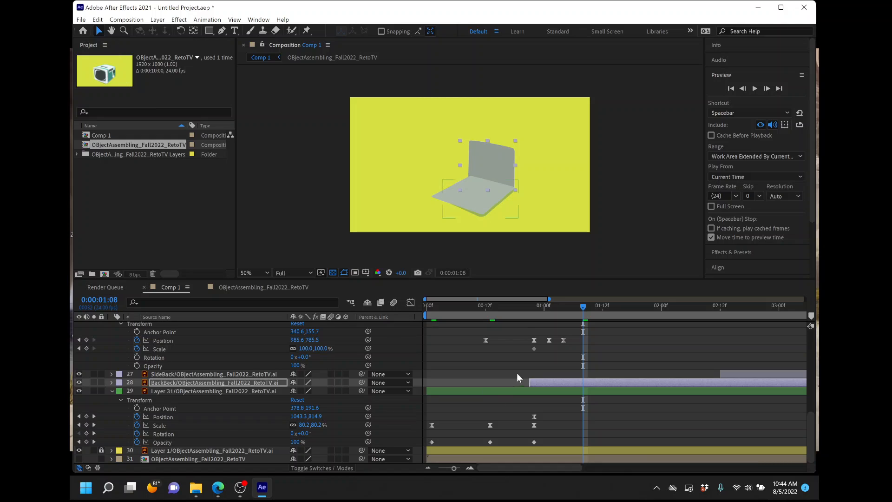
Add Anchor Point, Position and Rotation keyframes to the BackBack layer at 0:00:01:11
click(112, 383)
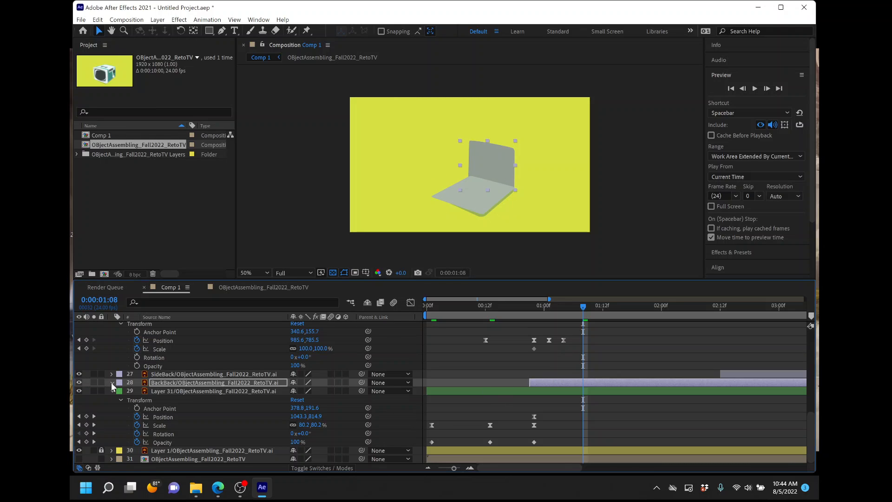
click(120, 392)
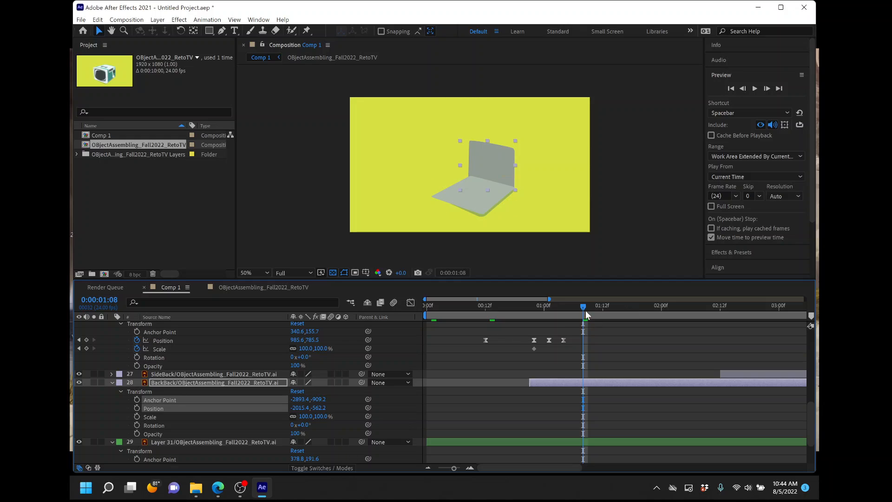
mouse_move(586, 310)
mouse_down()
mouse_move(603, 306)
mouse_move(501, 317)
mouse_move(597, 320)
mouse_up()
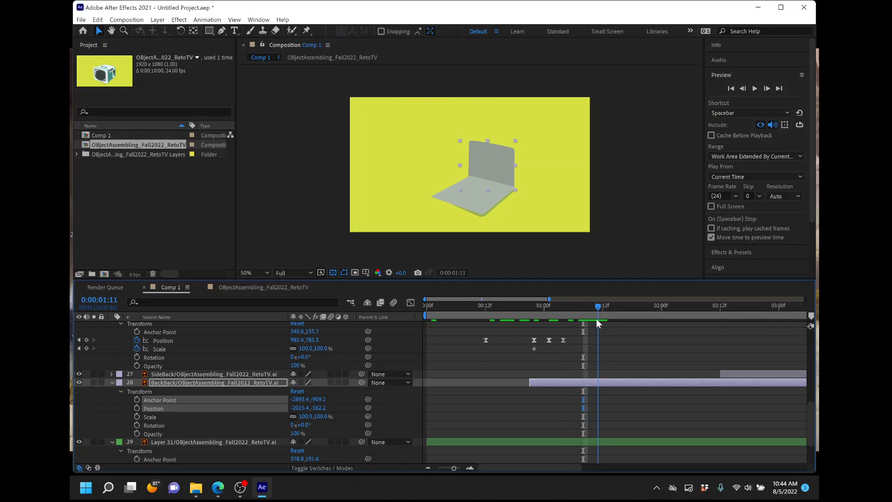
click(137, 407)
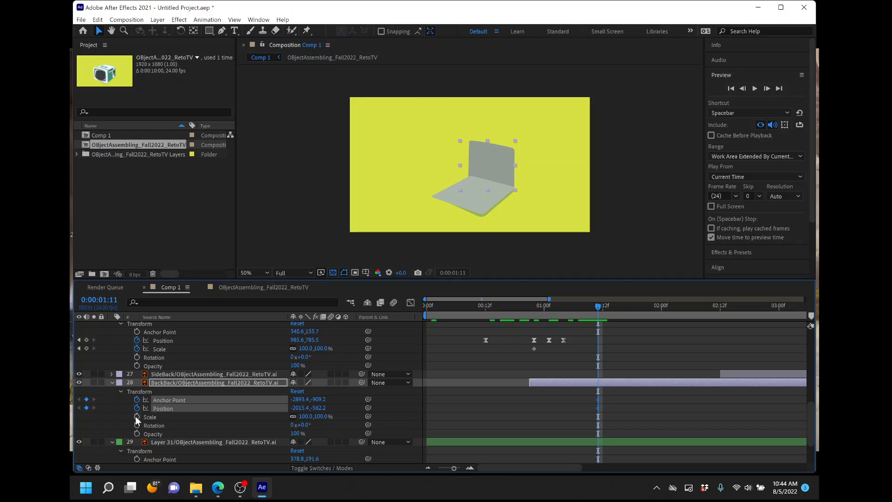
click(137, 425)
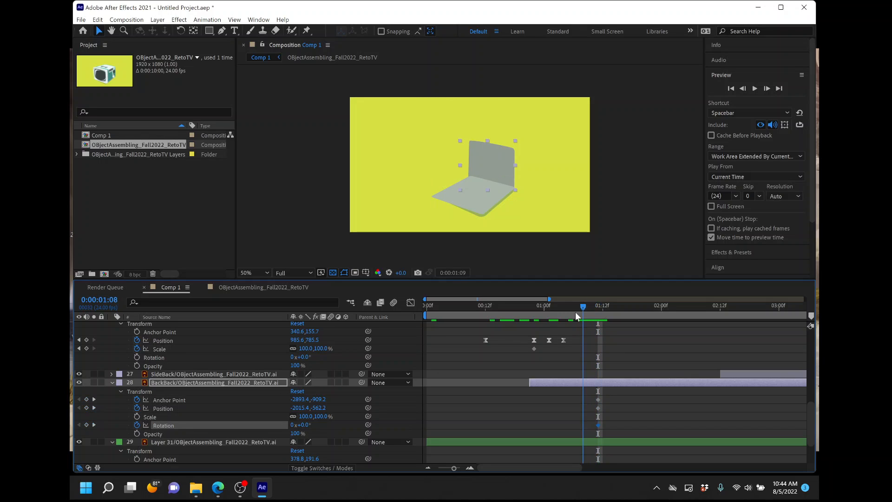
At 0:00:01:03, move the back panel off the frame's upper right and add a Rotation keyframe
drag(595, 313, 556, 320)
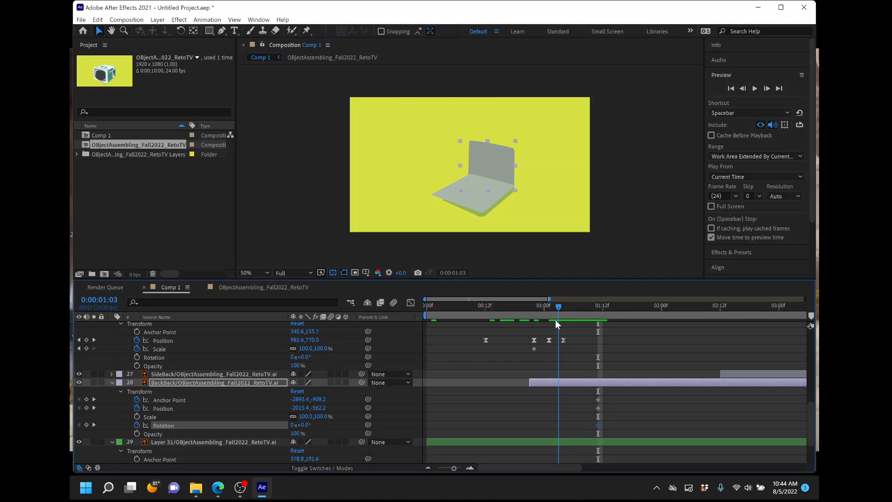
drag(492, 162, 629, 71)
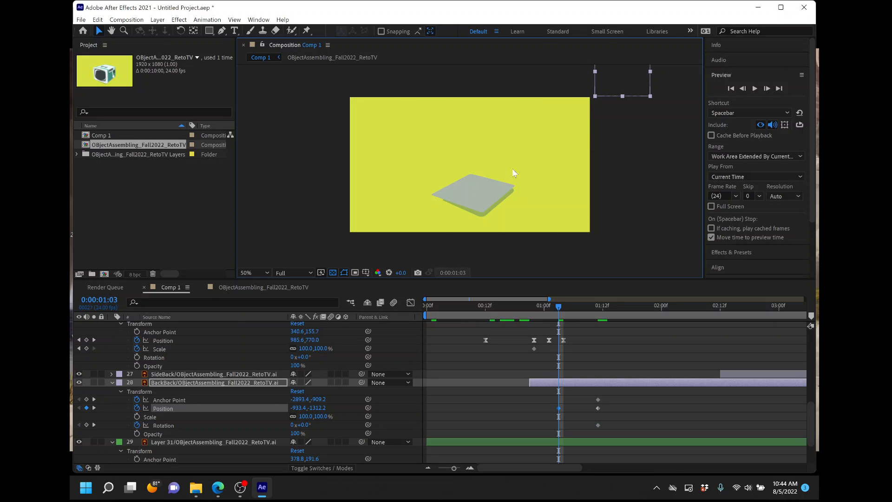
click(87, 426)
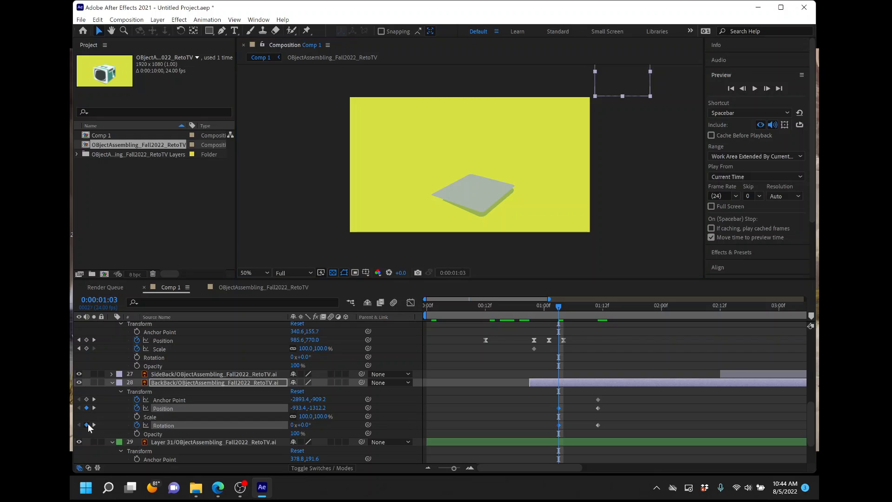
Add BackBack Position and Rotation keyframes at 0:00:01:16, try an 8° rotation and undo it
drag(560, 307, 623, 309)
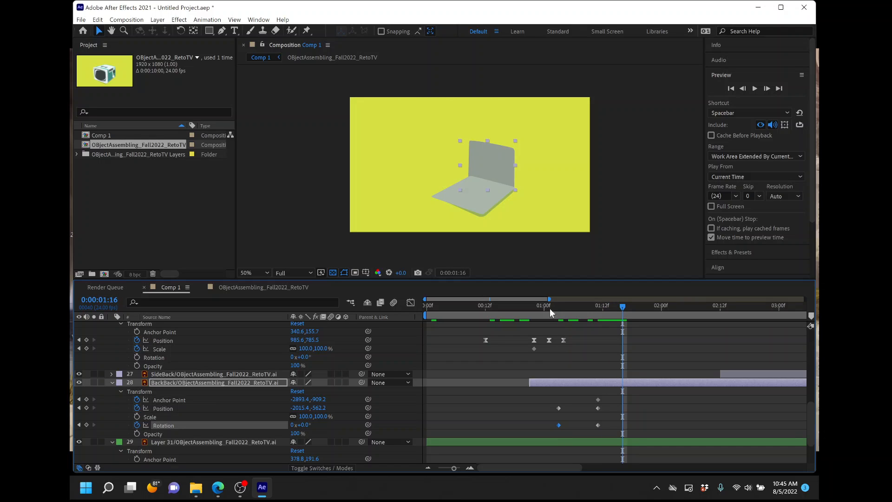
click(87, 408)
click(88, 425)
click(307, 425)
text(8)
key(Return)
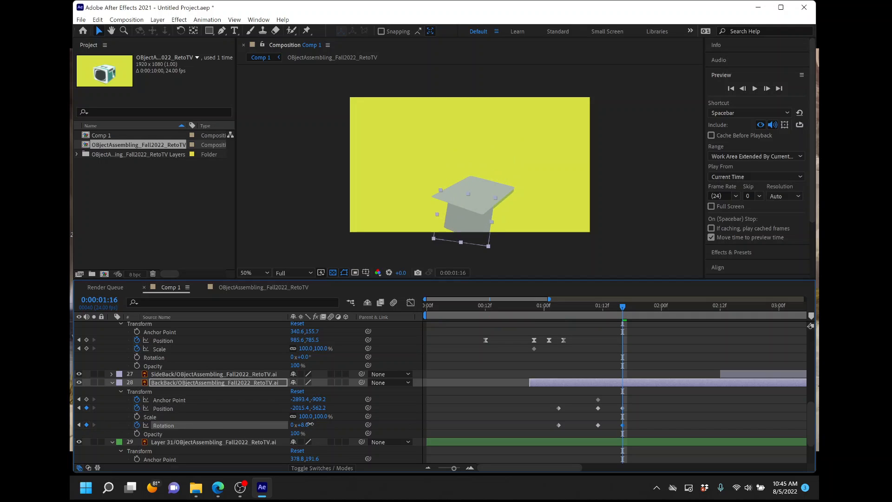
key(ctrl+z)
Delete all of the BackBack layer's Anchor Point, Position and Rotation keyframes
key(comma)
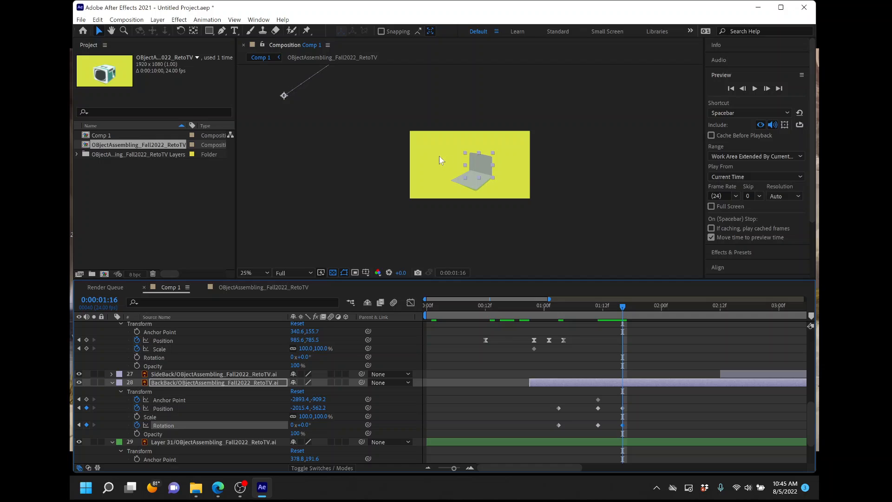
key(comma)
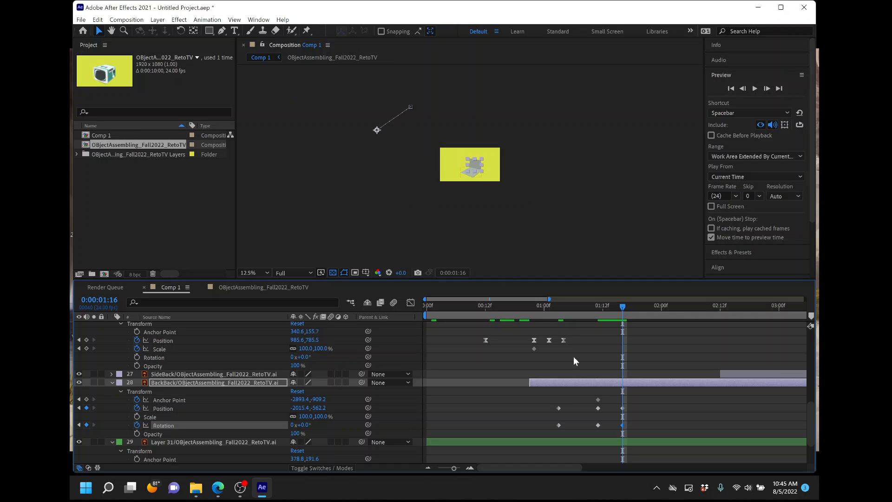
drag(541, 397, 604, 427)
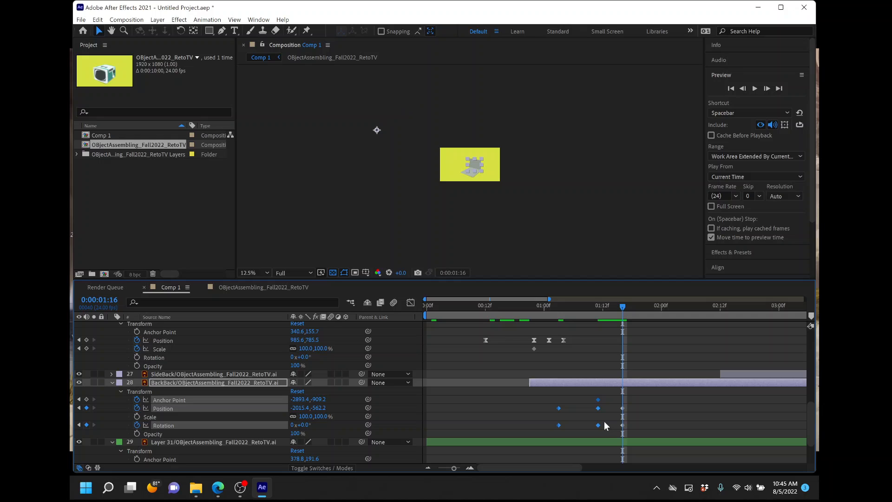
key(Delete)
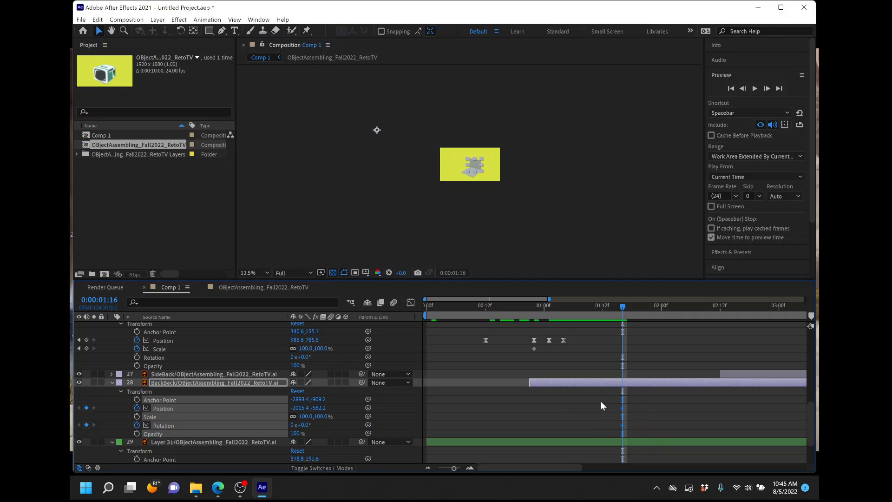
key(Delete)
Try to bring the BackBack layer's distant anchor point back onto the back panel
click(194, 30)
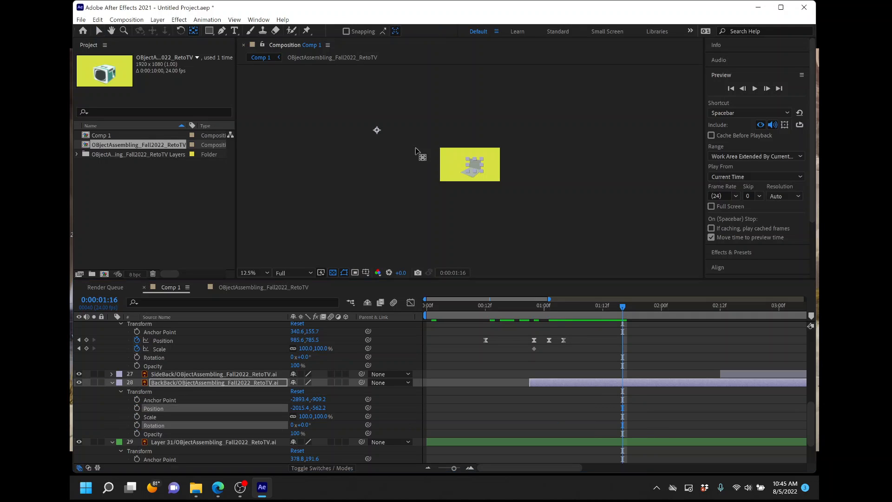
drag(377, 132, 475, 165)
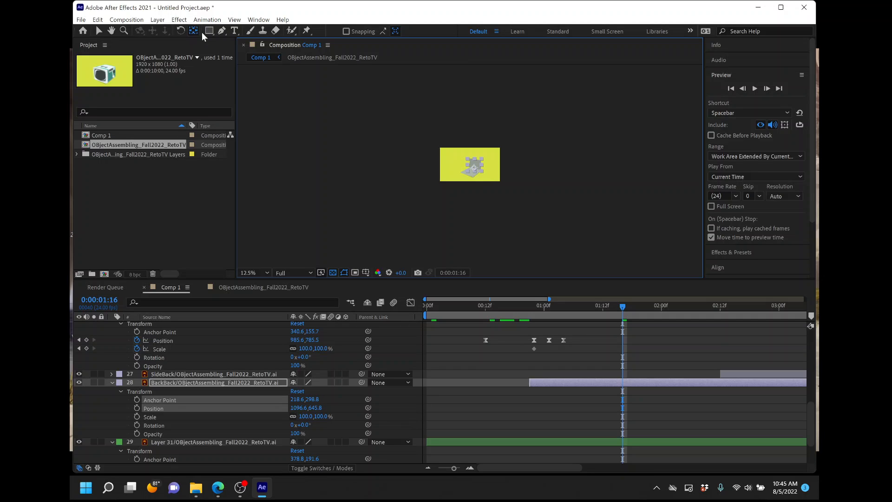
click(96, 30)
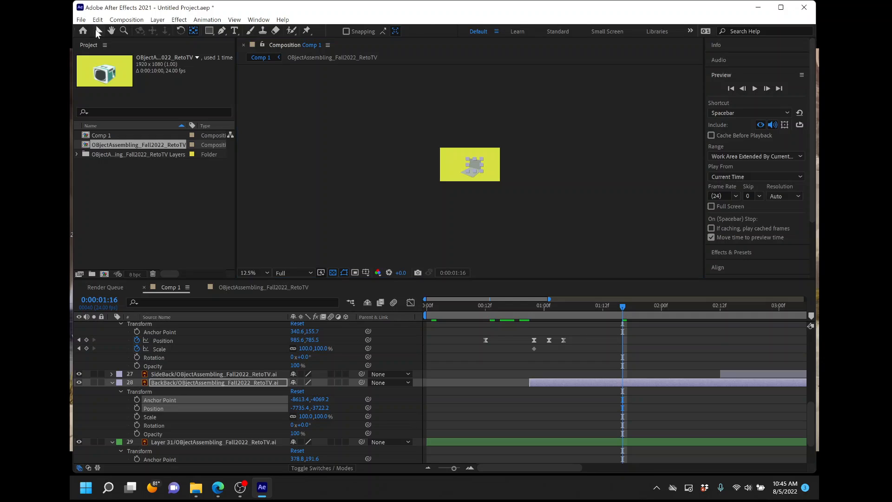
key(period)
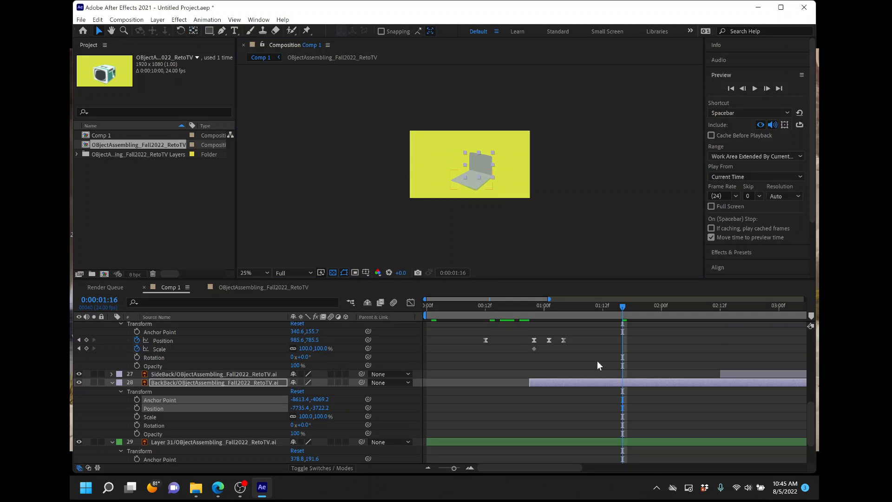
click(602, 382)
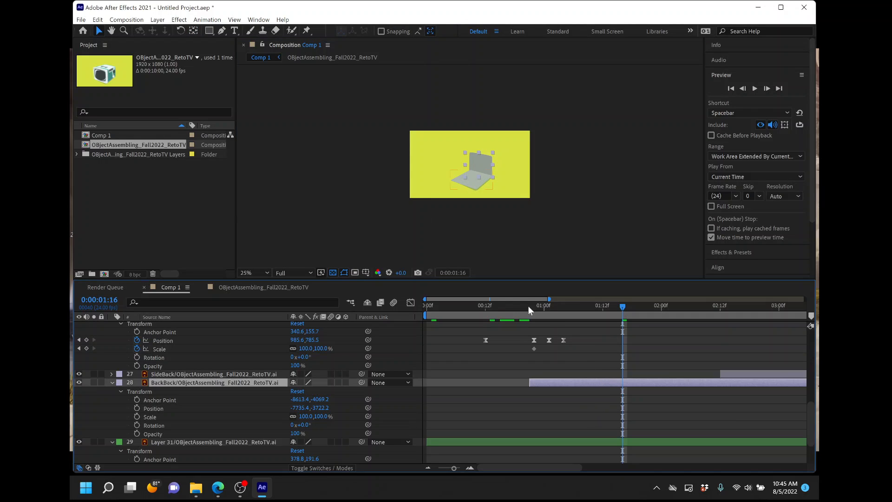
click(193, 30)
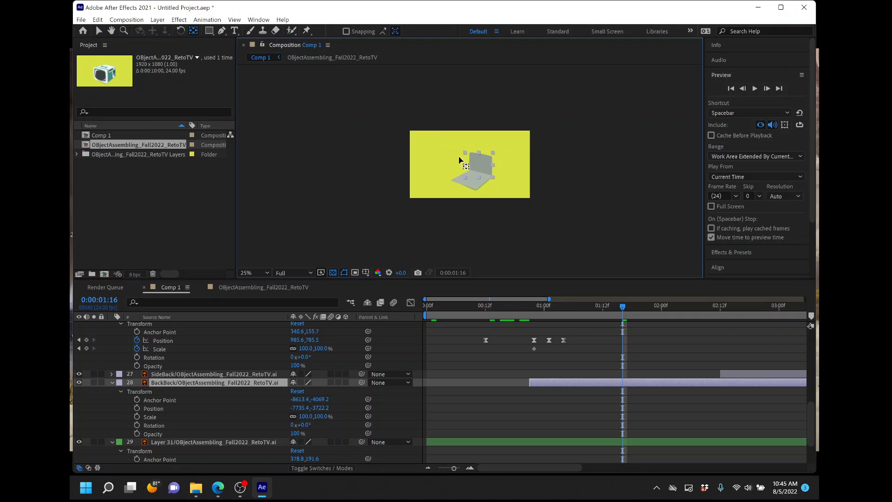
key(comma)
key(comma)
drag(336, 98, 488, 180)
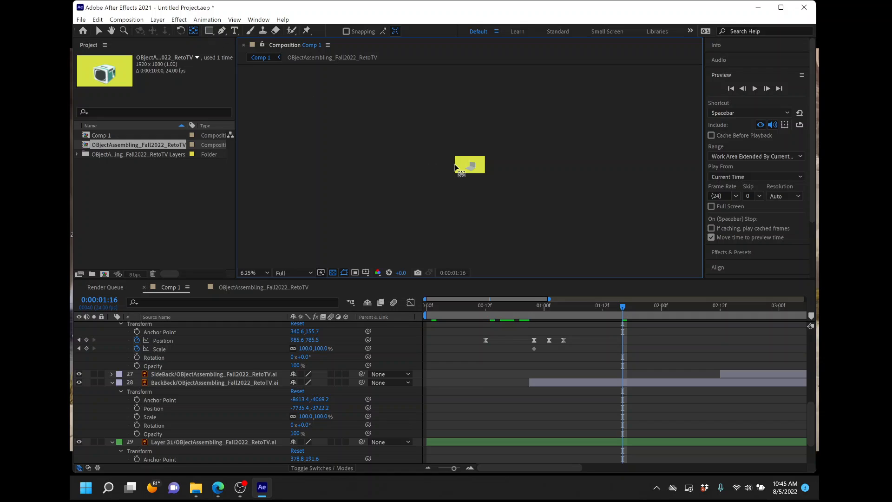
scroll(443, 153, down, 2)
scroll(436, 145, up, 3)
scroll(460, 177, up, 6)
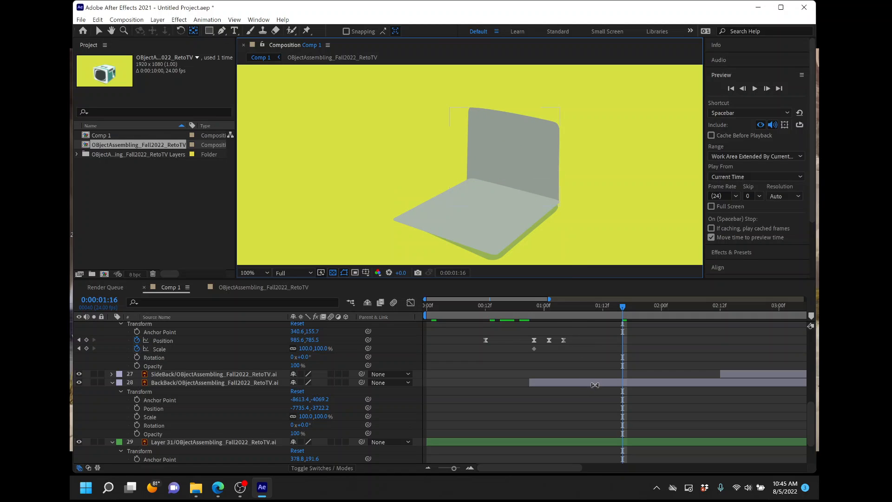
Add Position and Scale keyframes to the BackBack layer at 0:00:01:16 with the panel in its assembled place
click(595, 384)
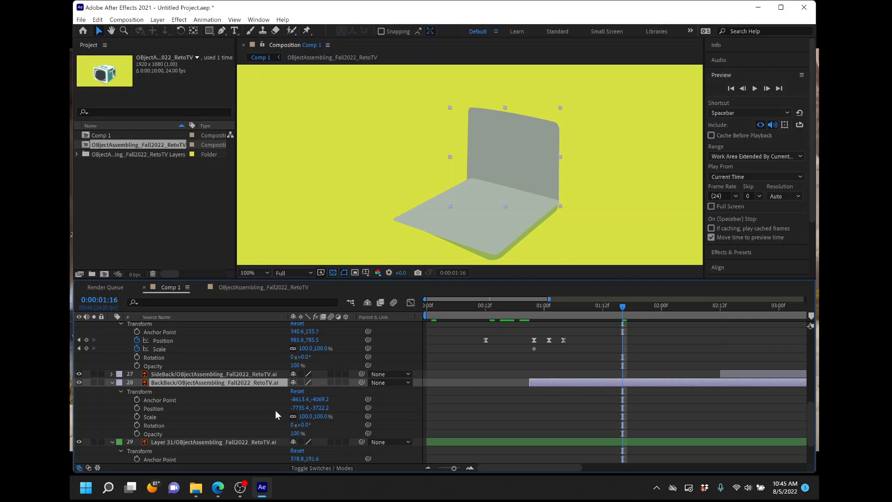
click(137, 408)
click(137, 416)
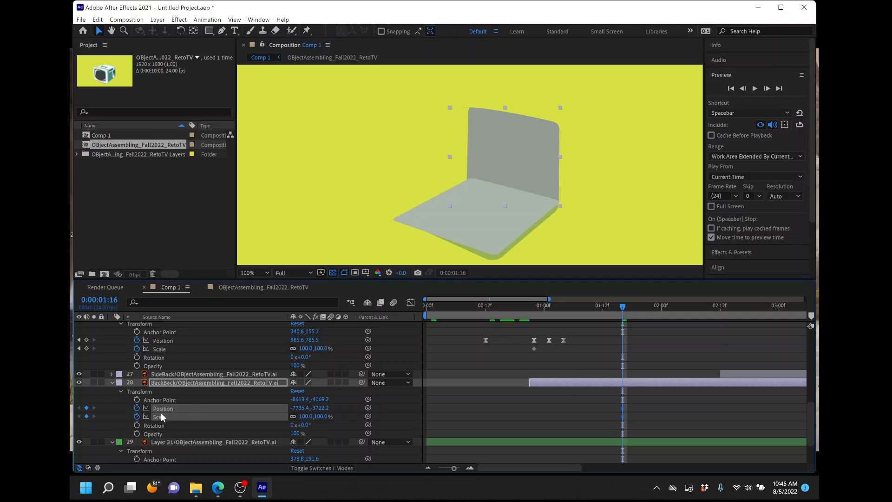
At 0:00:01:06, move the back panel off the frame's upper right to Position -6459.4, -4650.2
click(574, 306)
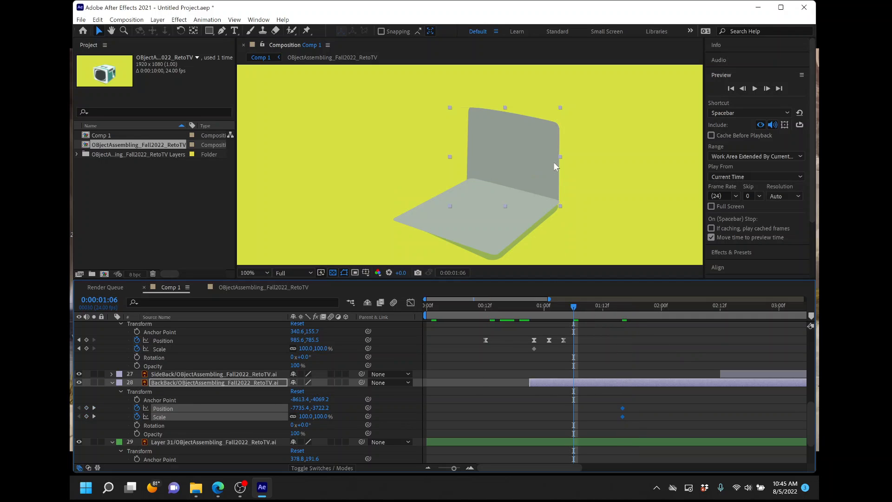
scroll(554, 162, down, 4)
drag(478, 162, 581, 91)
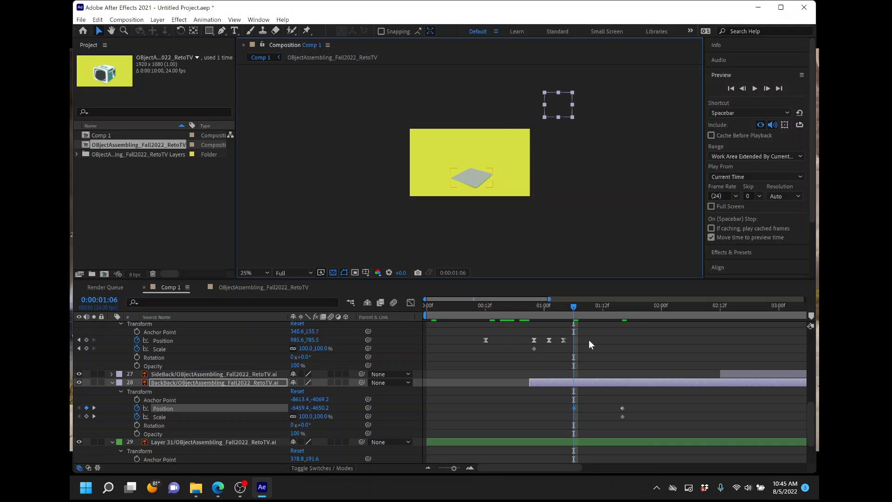
Move the BackBack layer's final Position and Scale keyframes earlier to 0:00:01:12 and scrub to 0:00:00:23
drag(592, 305, 619, 309)
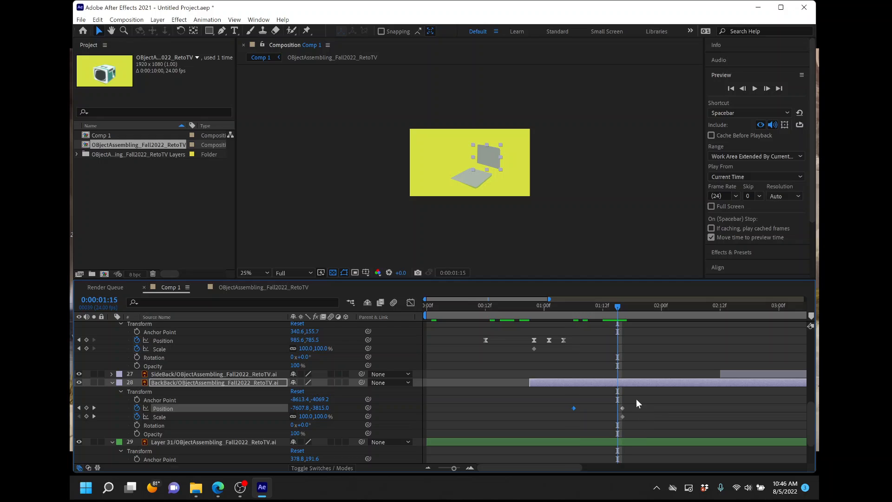
drag(637, 399, 603, 417)
click(550, 414)
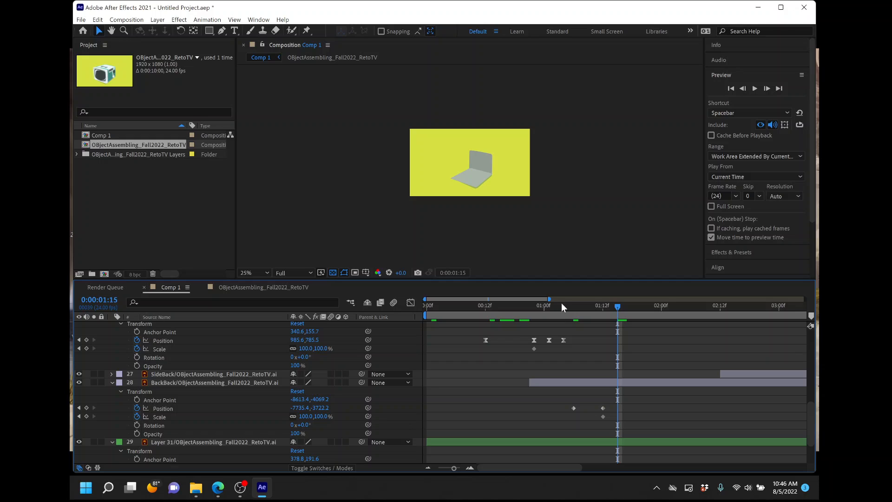
drag(495, 306, 539, 309)
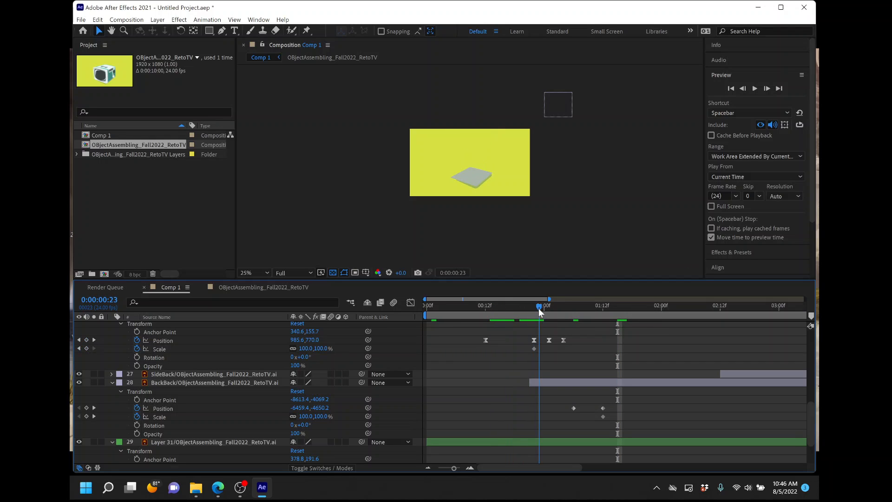
Shift the BackBack layer earlier to start at about 0:00:00:11 and scrub through the back panel's entrance to 0:00:01:06
drag(592, 381, 541, 390)
click(542, 347)
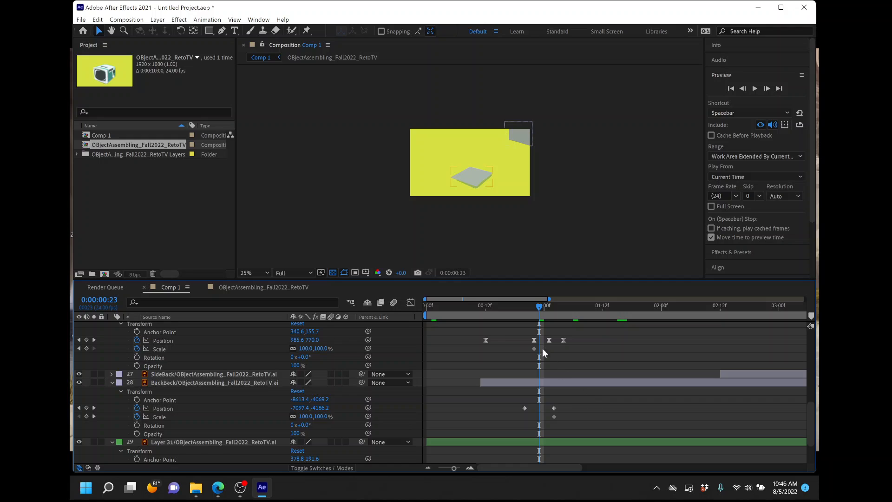
drag(498, 308, 576, 311)
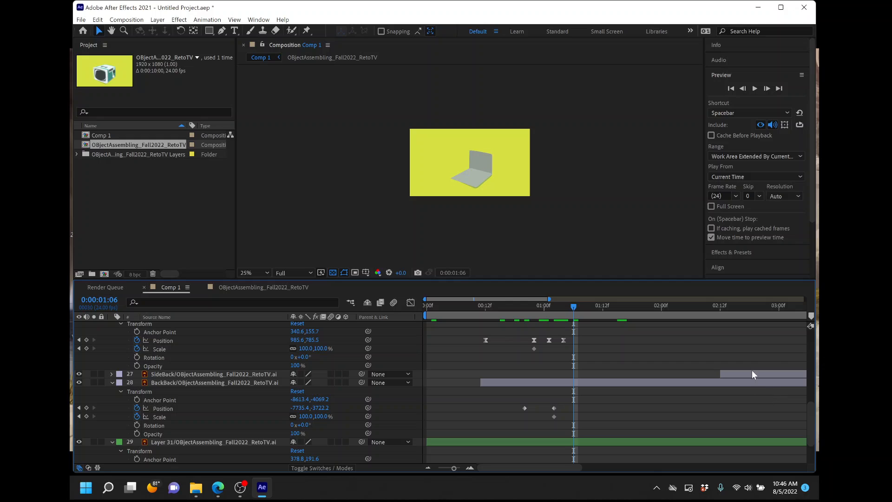
Move the SideBack layer earlier to start at about 0:00:01:03 and set its anchor point lower on the panel, at 235.3, 329.5
drag(752, 370, 589, 377)
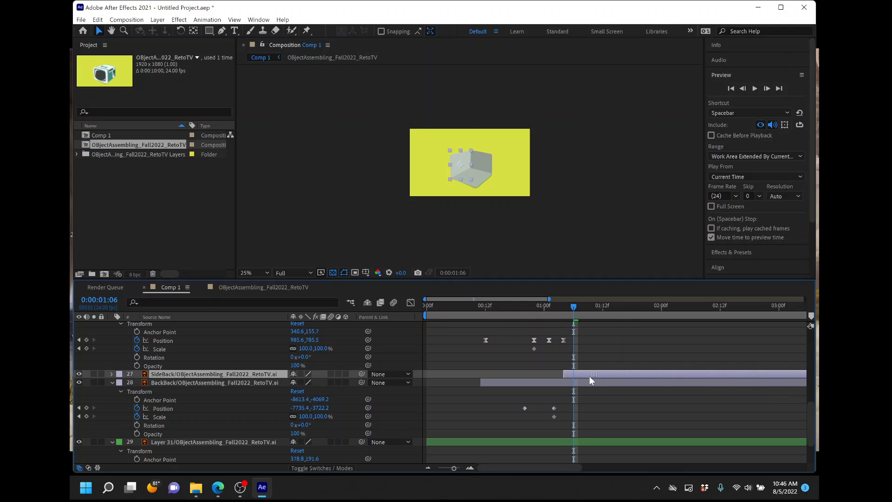
click(194, 31)
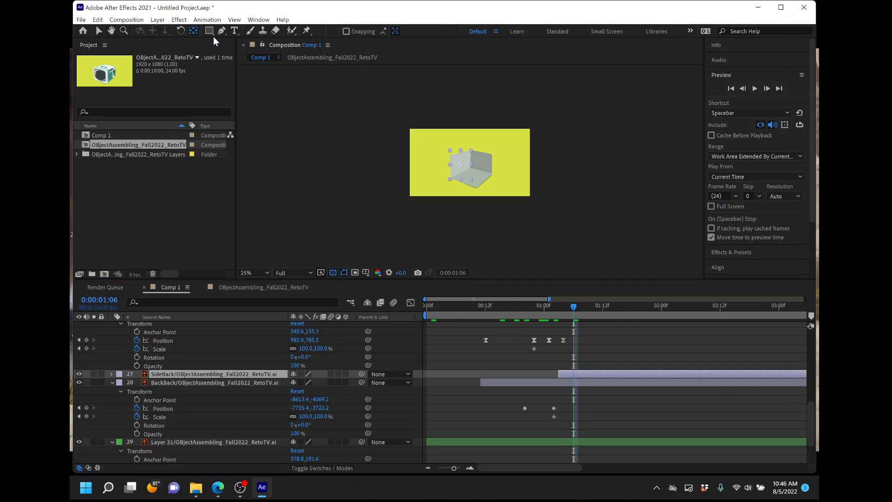
click(464, 169)
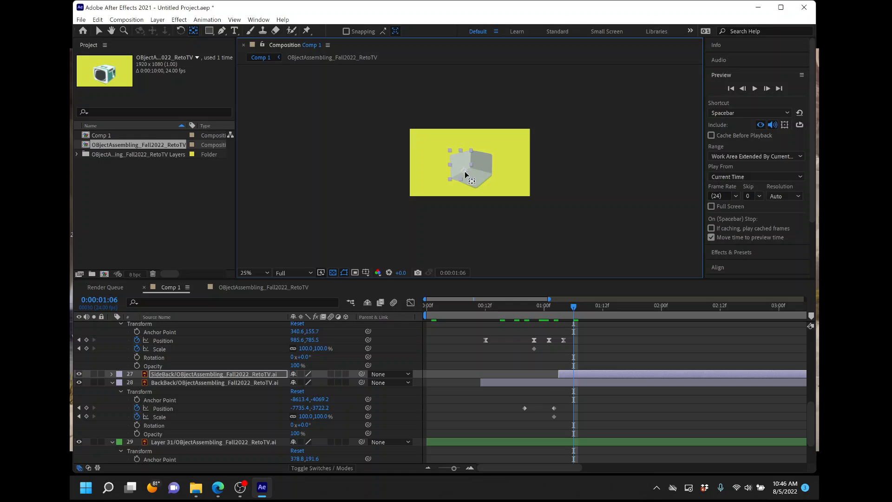
click(98, 32)
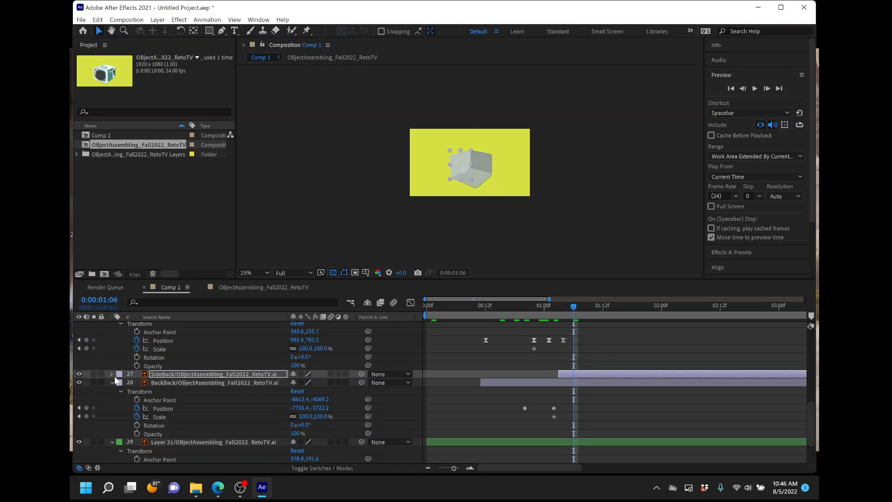
key(p)
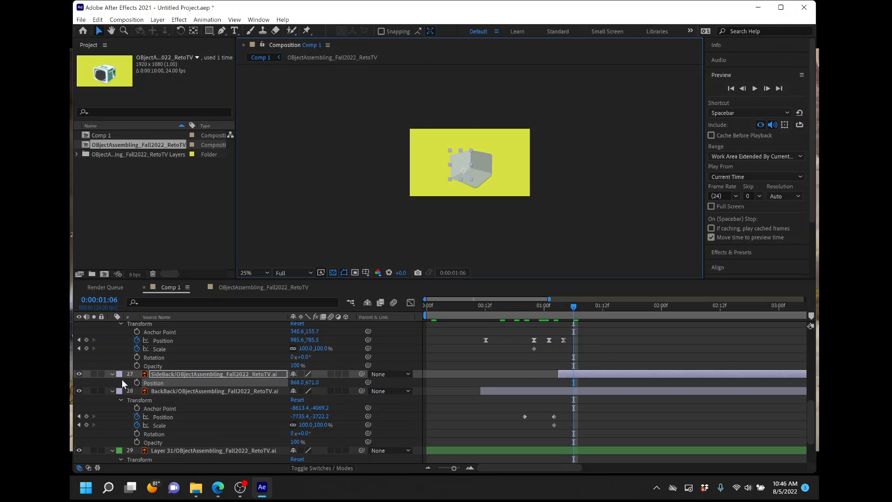
click(112, 374)
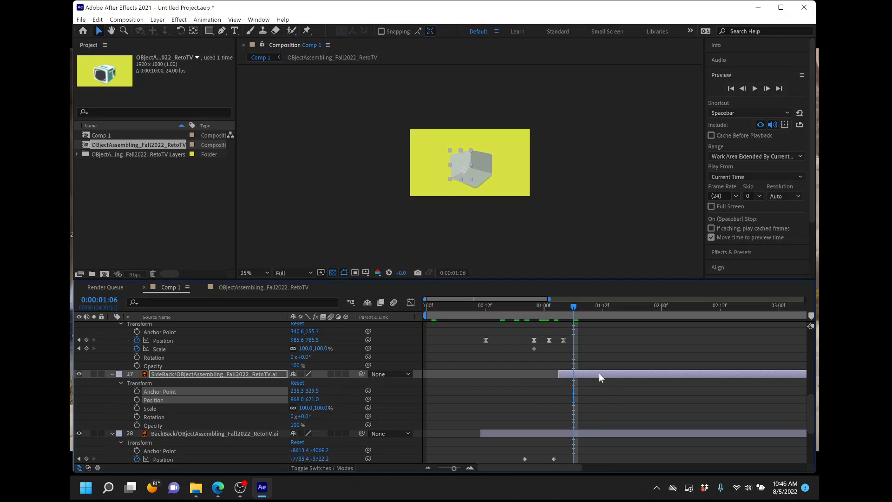
Start the SideBack layer at about 0:00:00:22 and add Position, Scale and Rotation keyframes at 0:00:01:10
drag(599, 373, 575, 376)
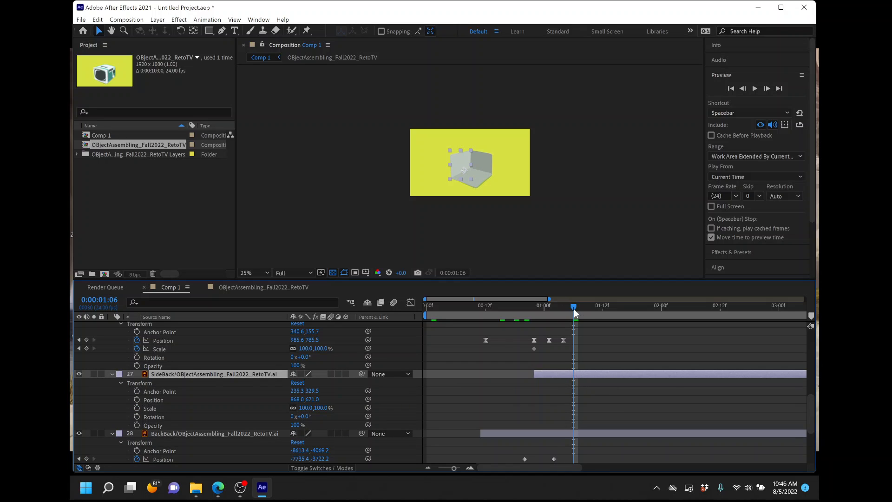
drag(575, 309, 593, 308)
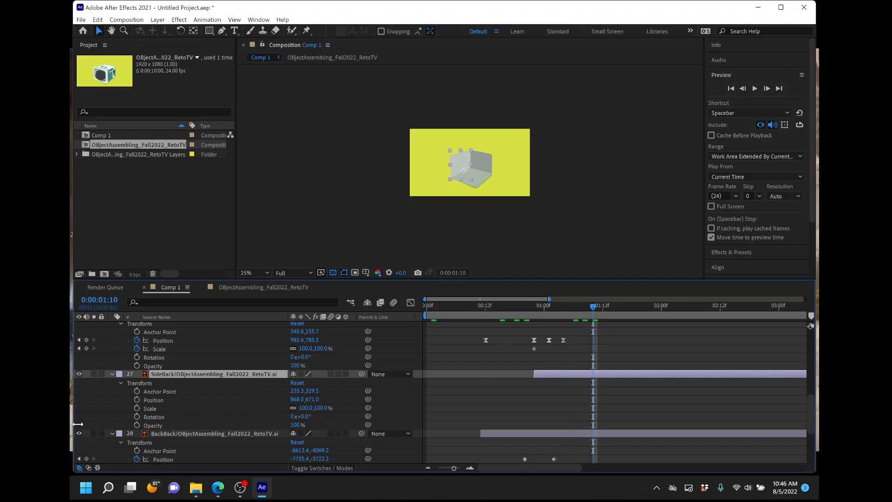
click(137, 400)
click(137, 408)
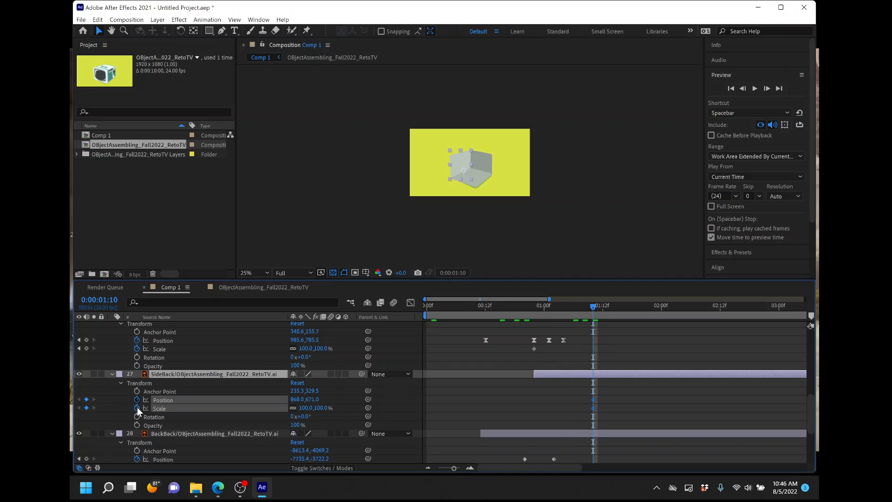
click(137, 417)
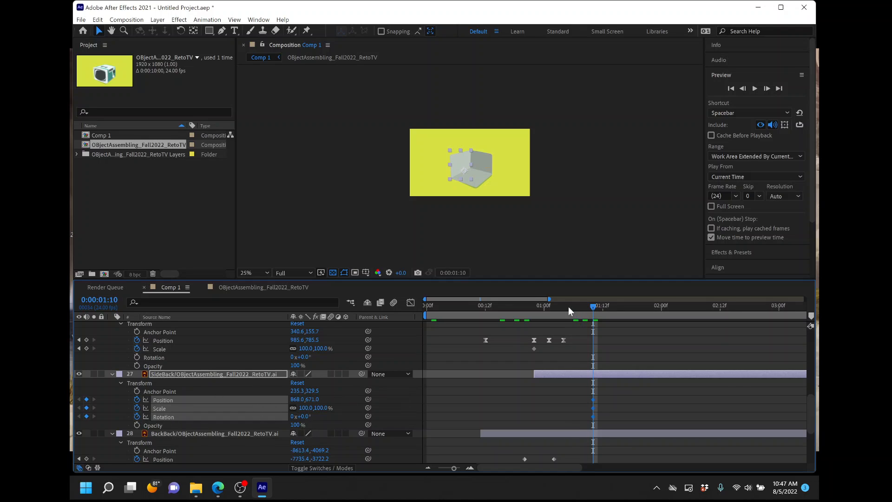
At 0:00:01:00, move the side panel beyond the frame's upper left to Position -652.0, -109.0 with a straight motion path
drag(551, 308, 543, 309)
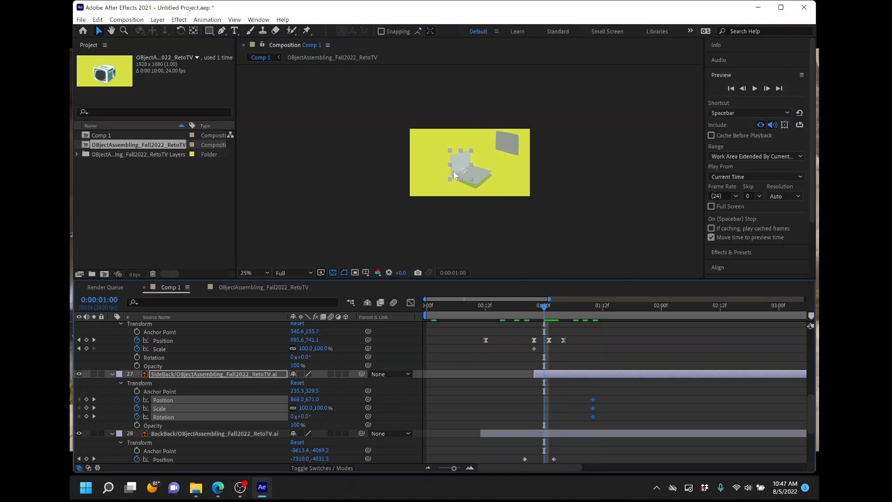
drag(460, 160, 366, 187)
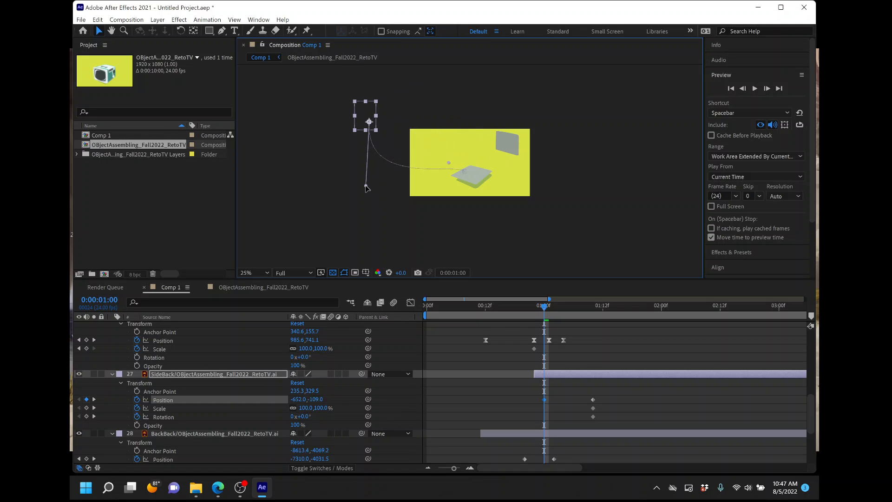
key(ctrl+z)
Move the SideBack layer's final keyframes earlier to about 0:00:01:08 and repeat its Position, Scale and Rotation keyframes at 0:00:01:12
drag(593, 389, 584, 419)
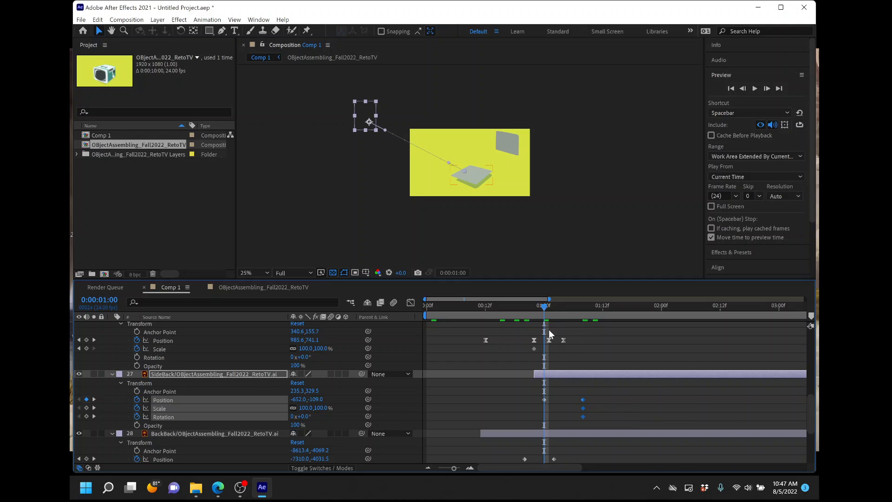
drag(567, 304, 603, 309)
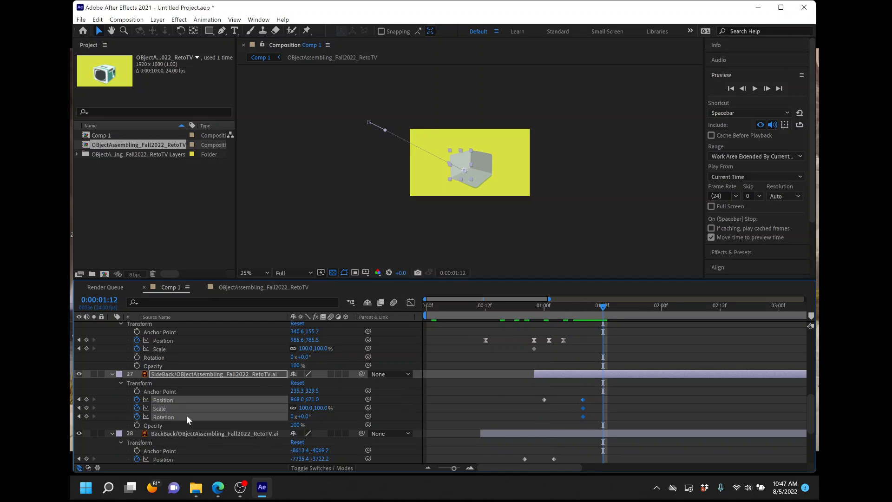
click(86, 407)
At 0:00:01:10, tilt the side panel to Rotation 9.0° and lower it to Position 879.0, 708.0 so it overlaps the base
click(593, 310)
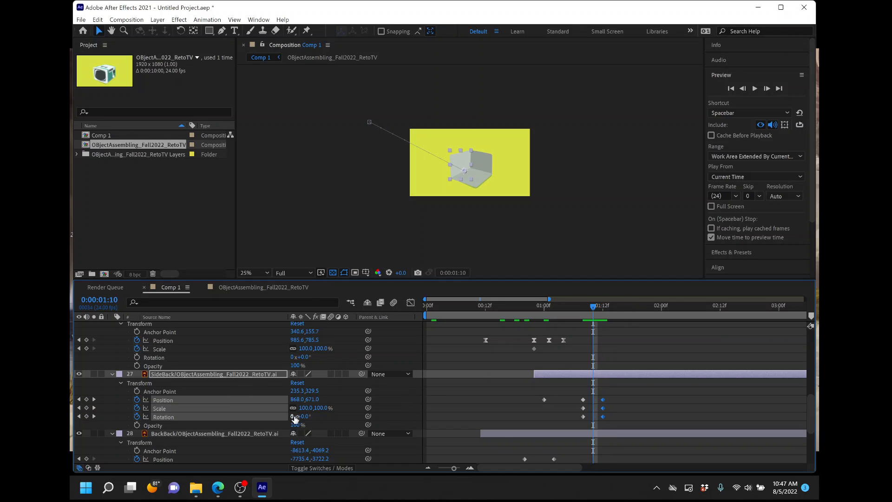
click(323, 414)
drag(303, 416, 307, 416)
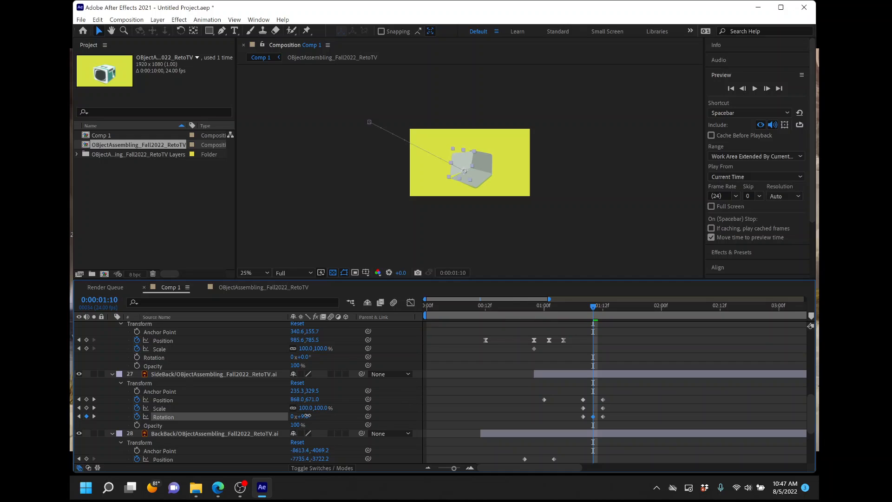
scroll(451, 163, up, 3)
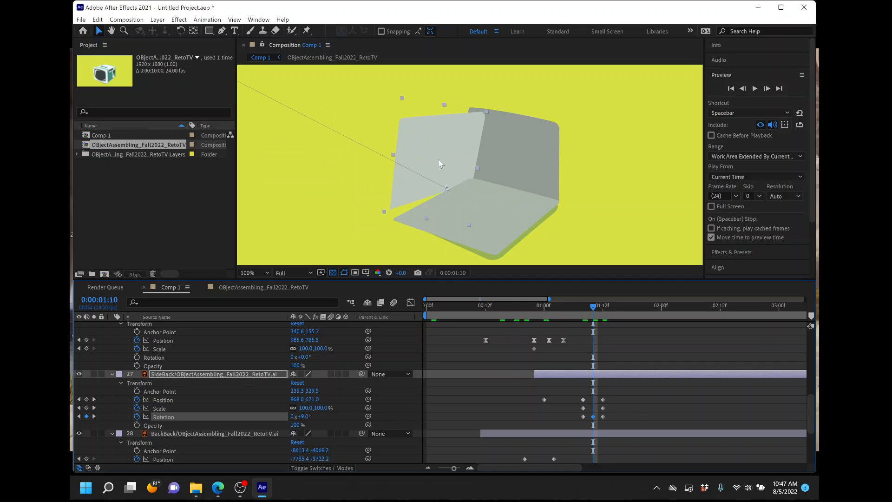
drag(439, 158, 441, 168)
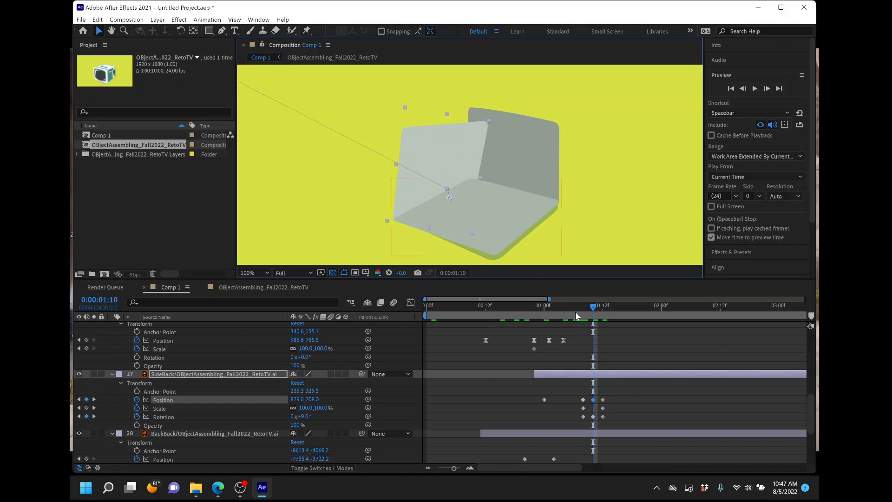
drag(594, 307, 622, 314)
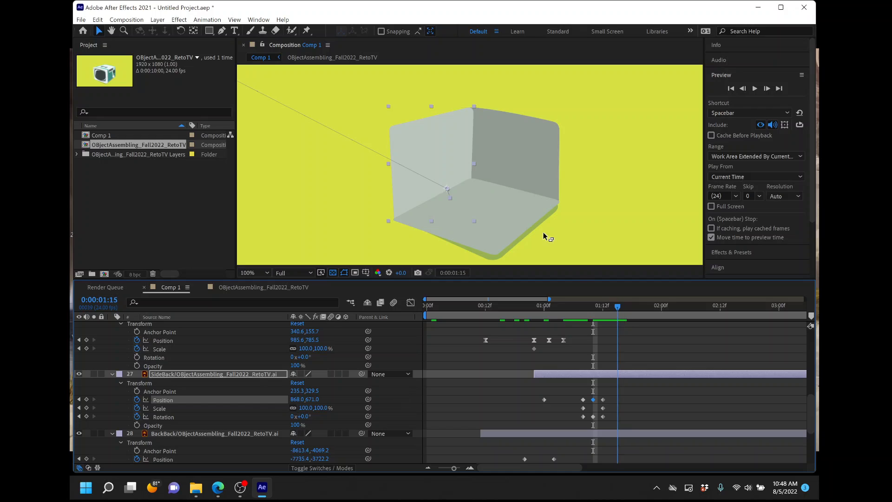
key(comma)
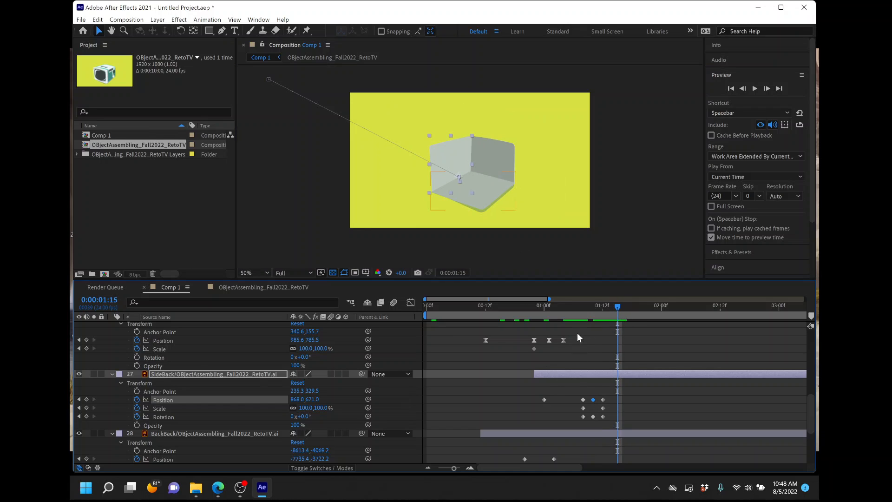
Apply Easy Ease to all of the SideBack layer's Position keyframes
drag(513, 391, 623, 400)
right_click(603, 399)
mouse_move(615, 394)
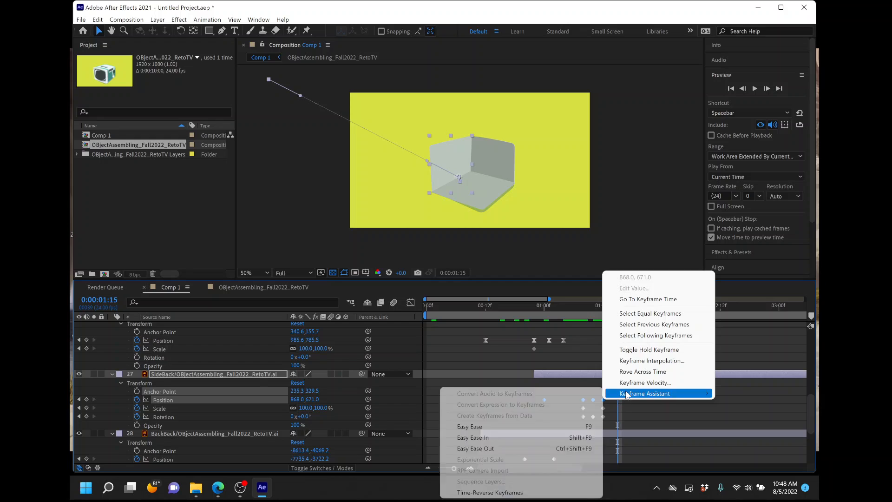
click(517, 424)
click(491, 410)
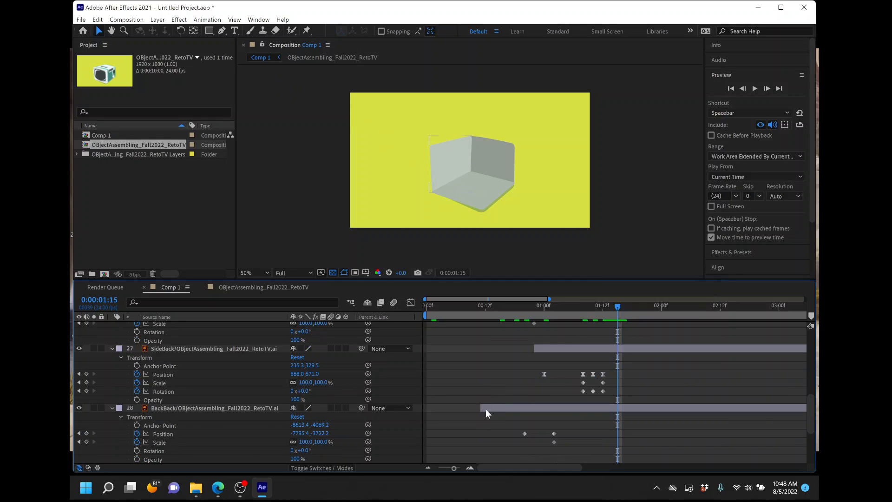
Apply Easy Ease to the BackBack layer's Position and Scale keyframes
scroll(486, 409, down, 2)
drag(499, 399, 570, 413)
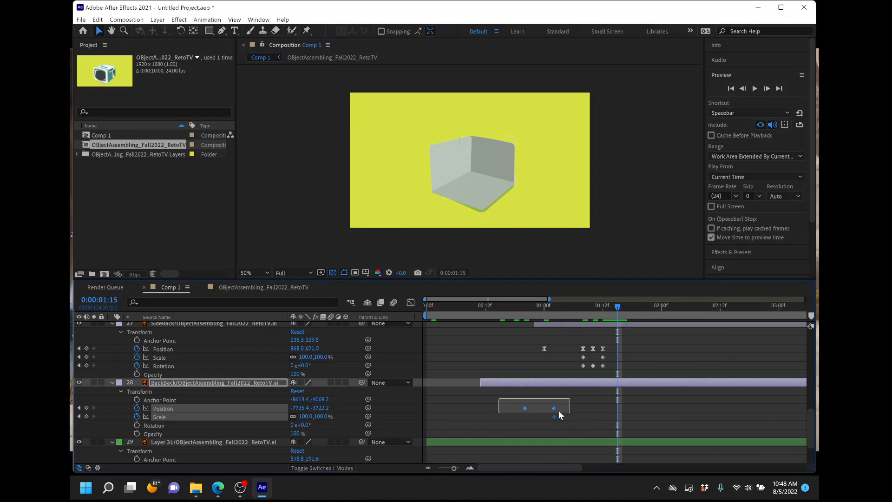
right_click(553, 407)
mouse_move(567, 407)
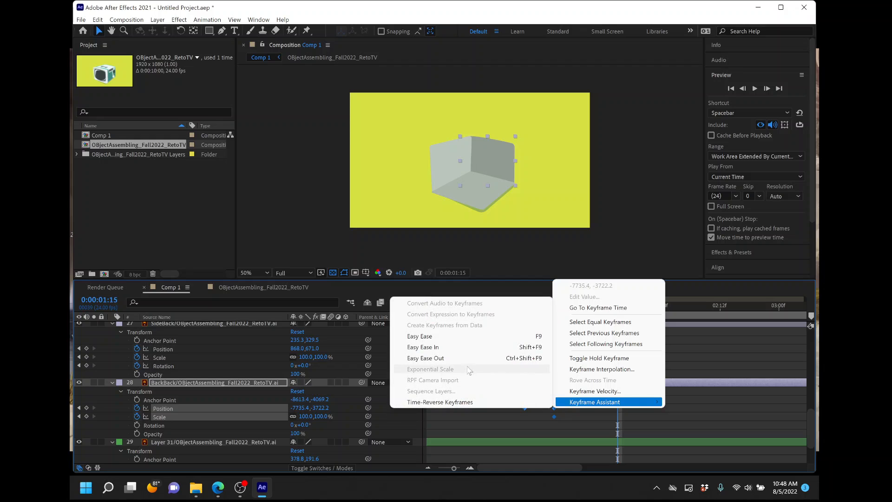
click(470, 344)
click(481, 411)
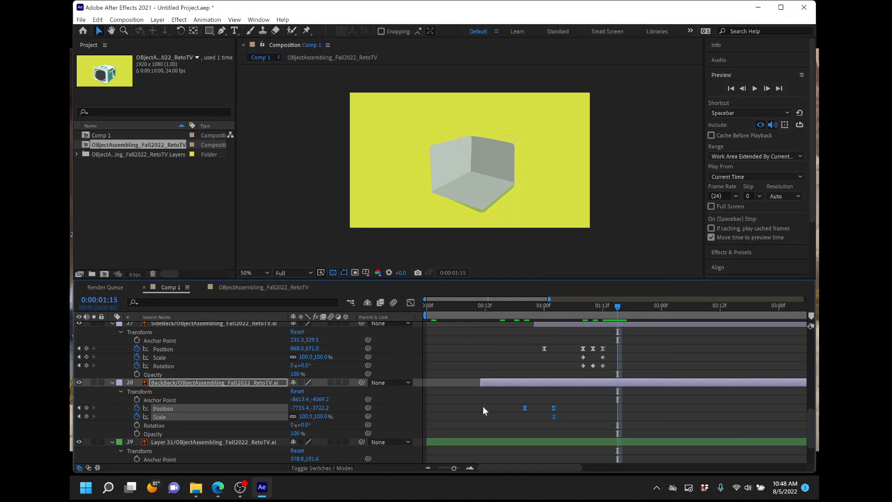
Show the full 10-second timeline and shorten the work area to end at about 0:00:02:00
scroll(479, 384, up, 3)
scroll(474, 378, up, 3)
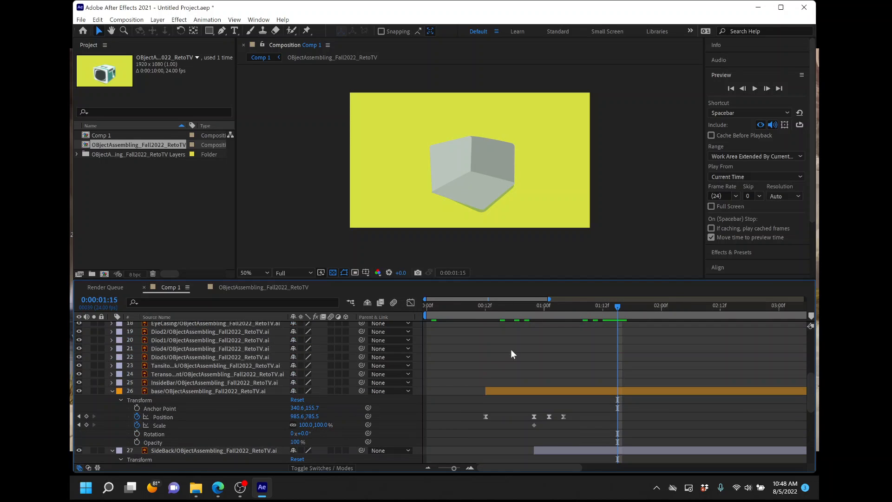
drag(549, 299, 817, 299)
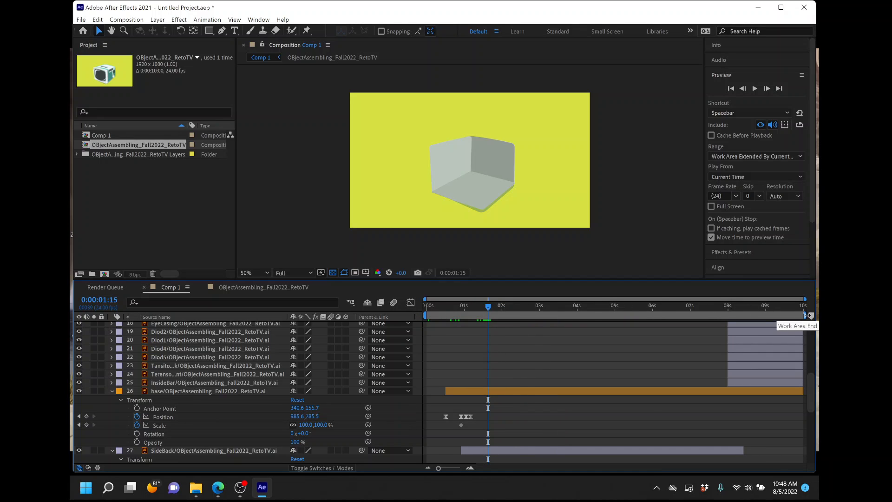
drag(810, 315, 507, 332)
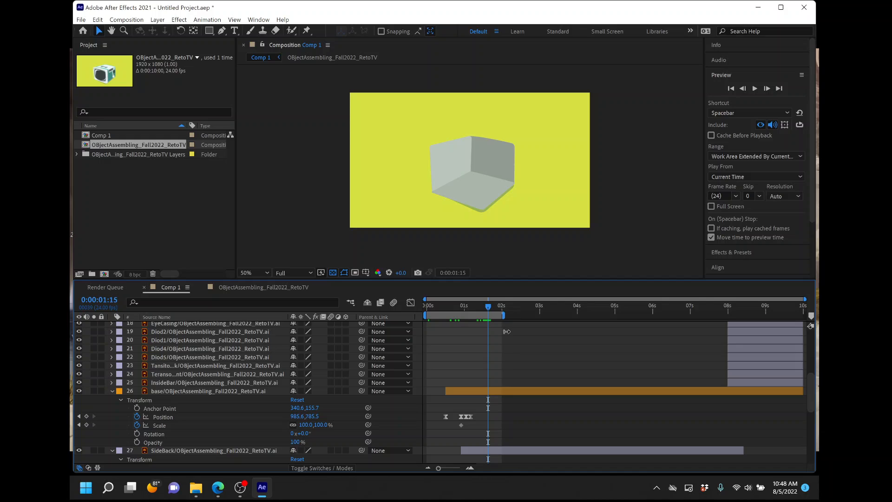
Preview the assembly animation from the start of the composition across the work area, then stop playback
click(427, 306)
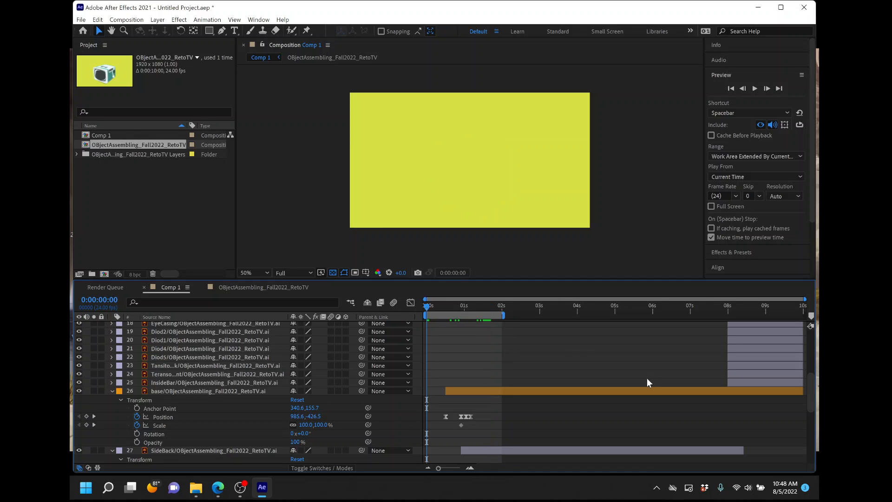
scroll(647, 378, up, 5)
scroll(648, 383, up, 2)
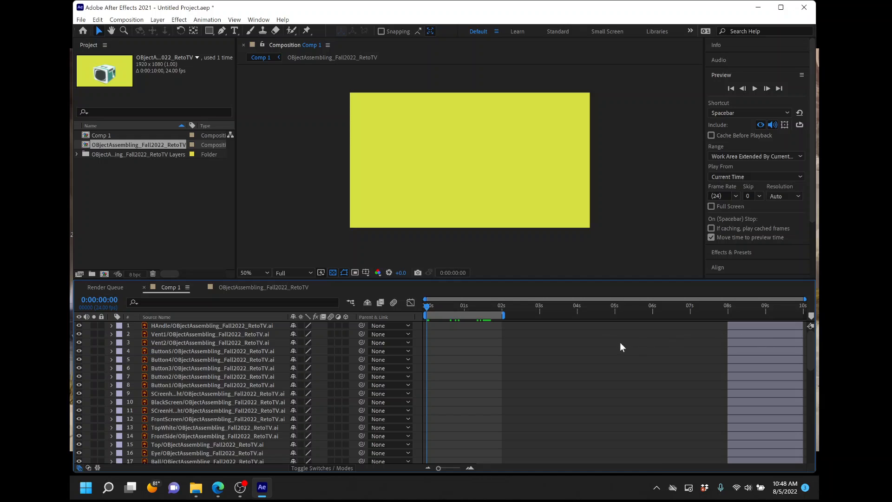
scroll(573, 359, down, 10)
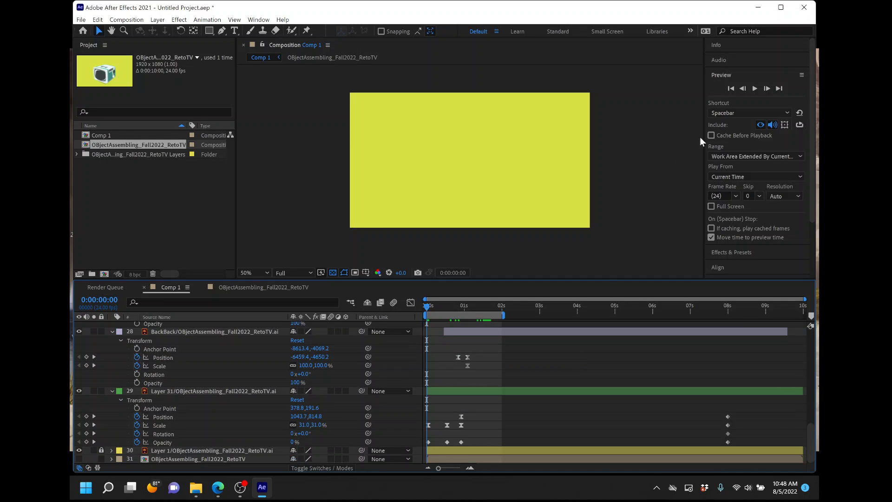
click(755, 89)
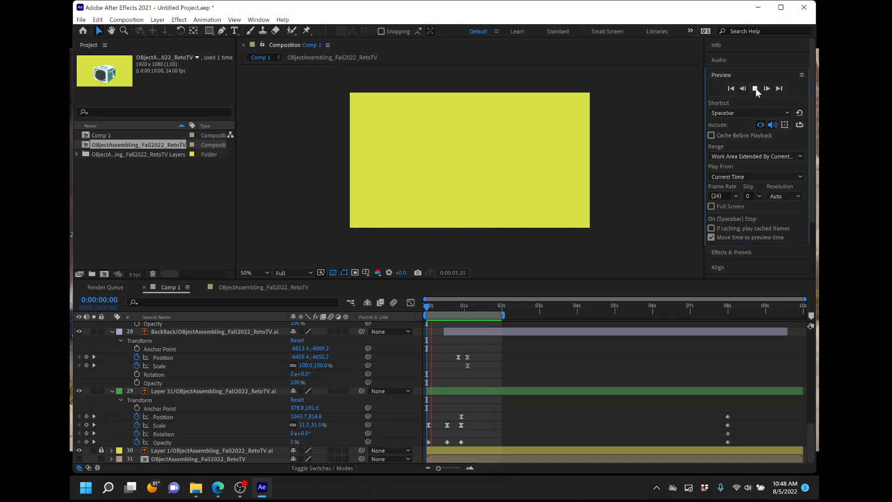
click(756, 88)
mouse_move(238, 492)
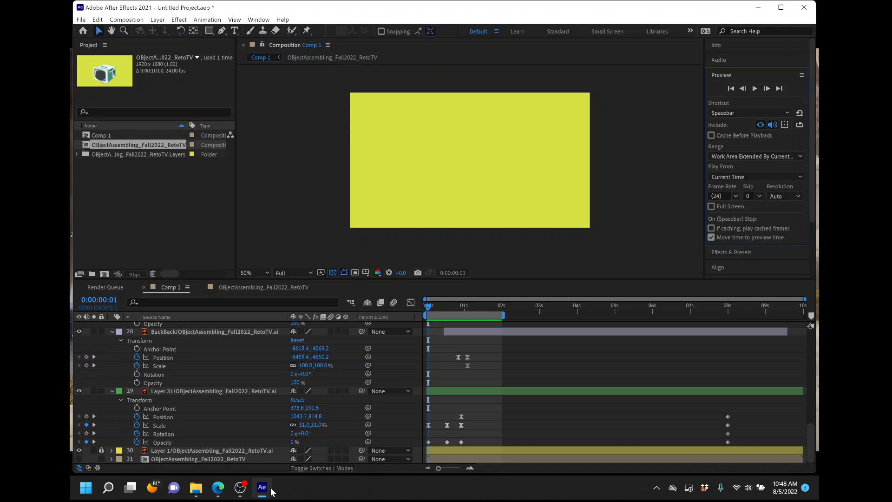
click(240, 487)
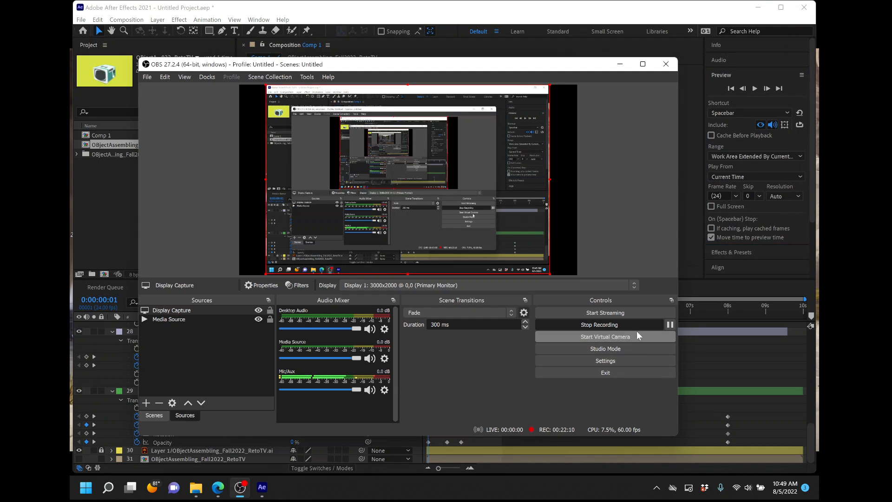